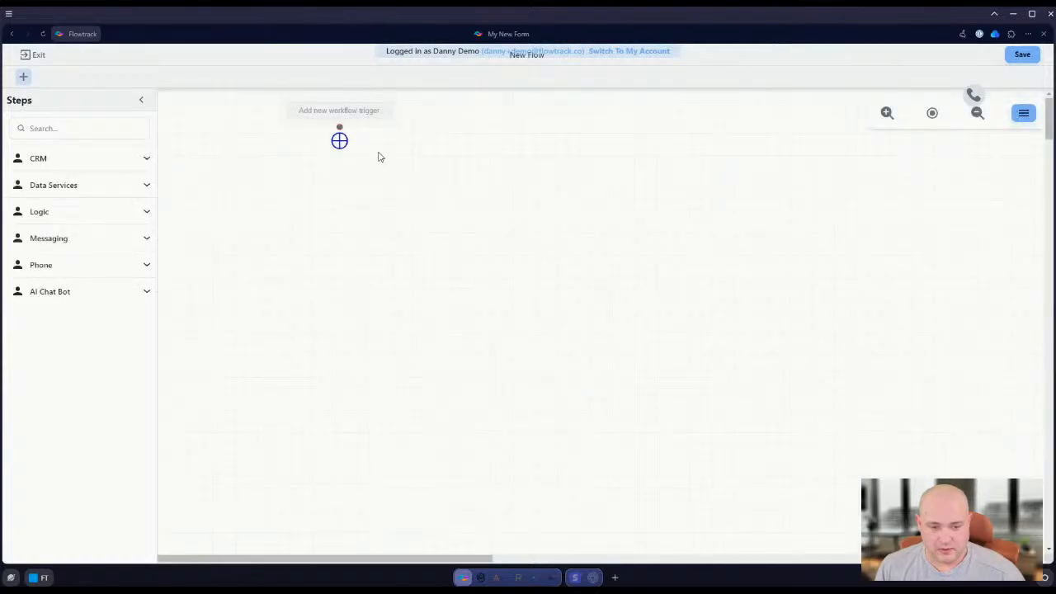
left_click(345, 111)
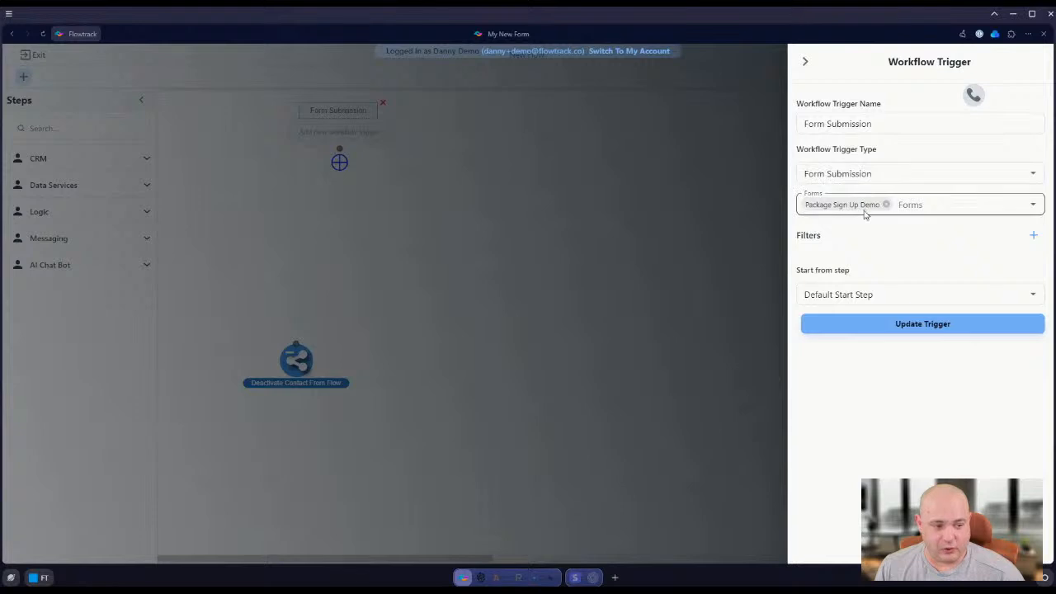
left_click(808, 65)
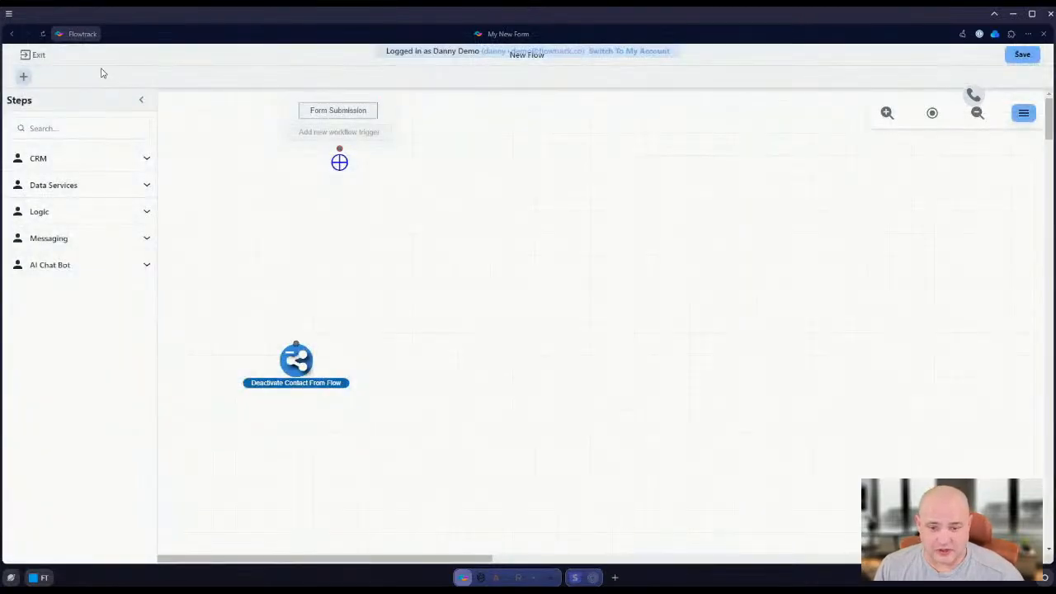
left_click(33, 55)
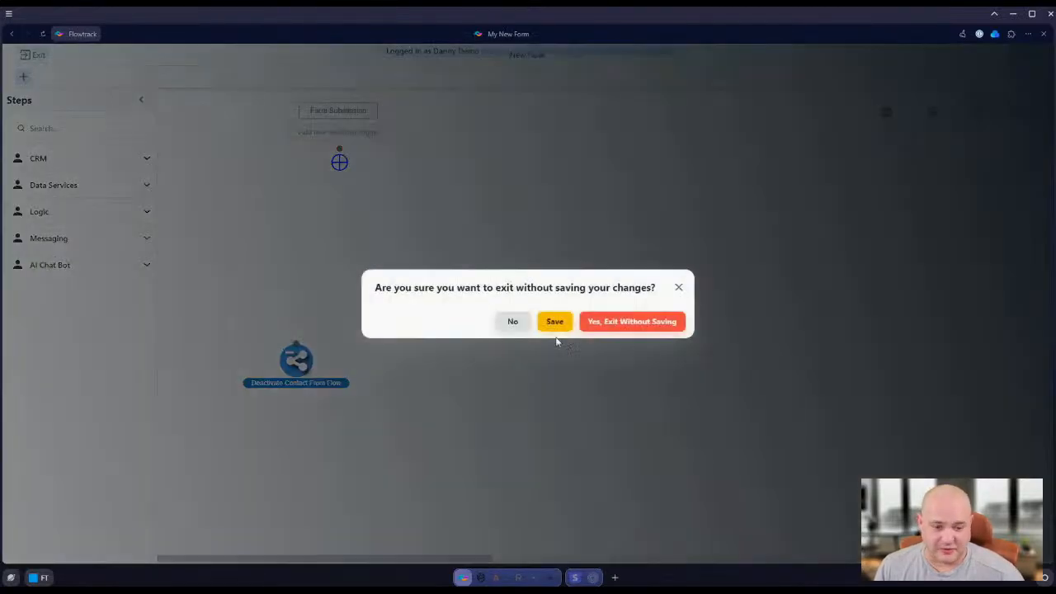
left_click(666, 325)
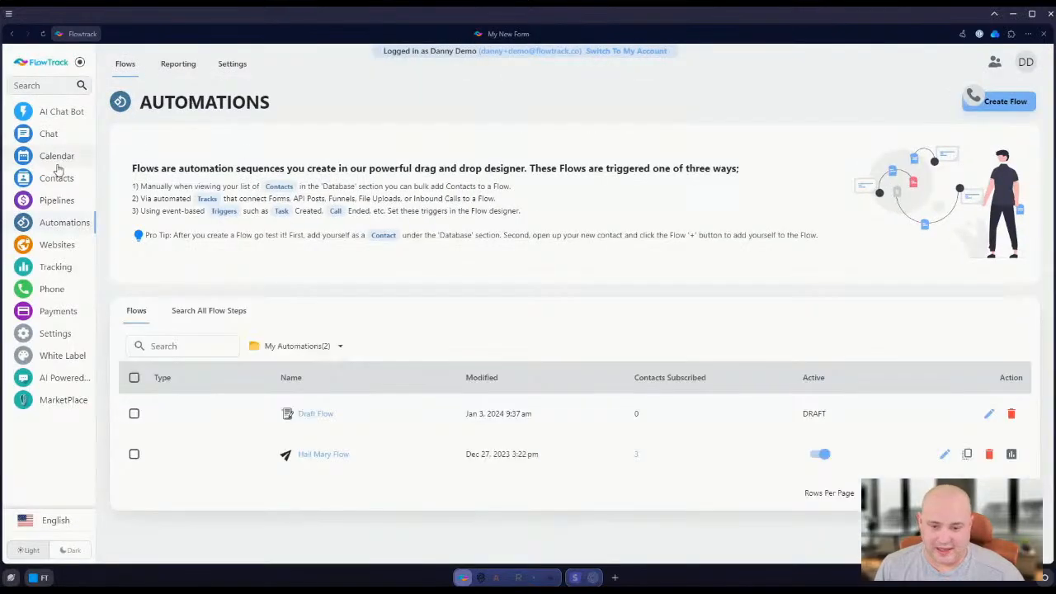
Check the custom forms list under Contacts and open Draft Flow from Automations for editing
left_click(57, 188)
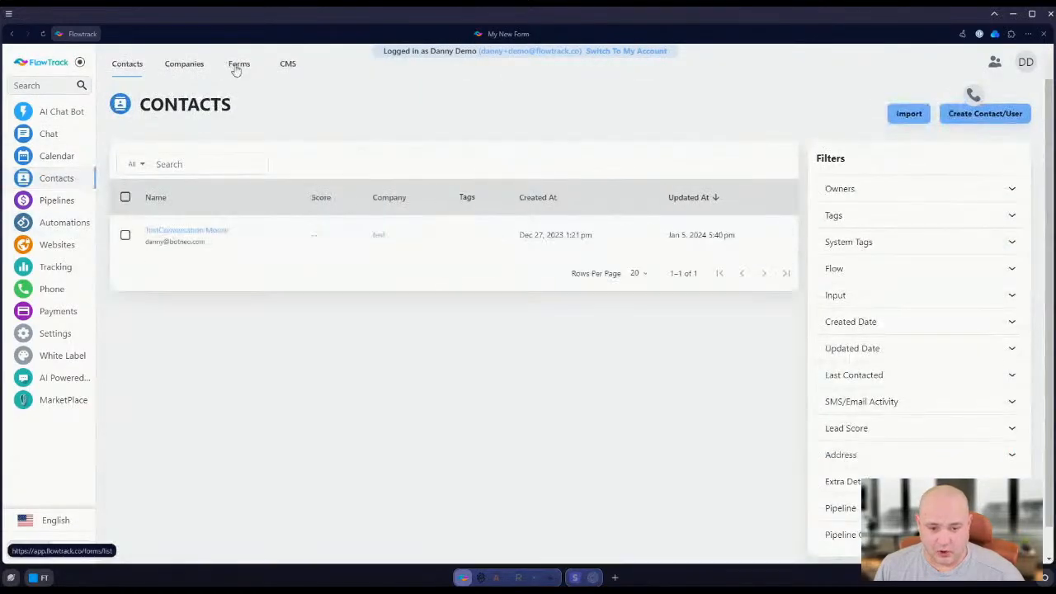
left_click(234, 66)
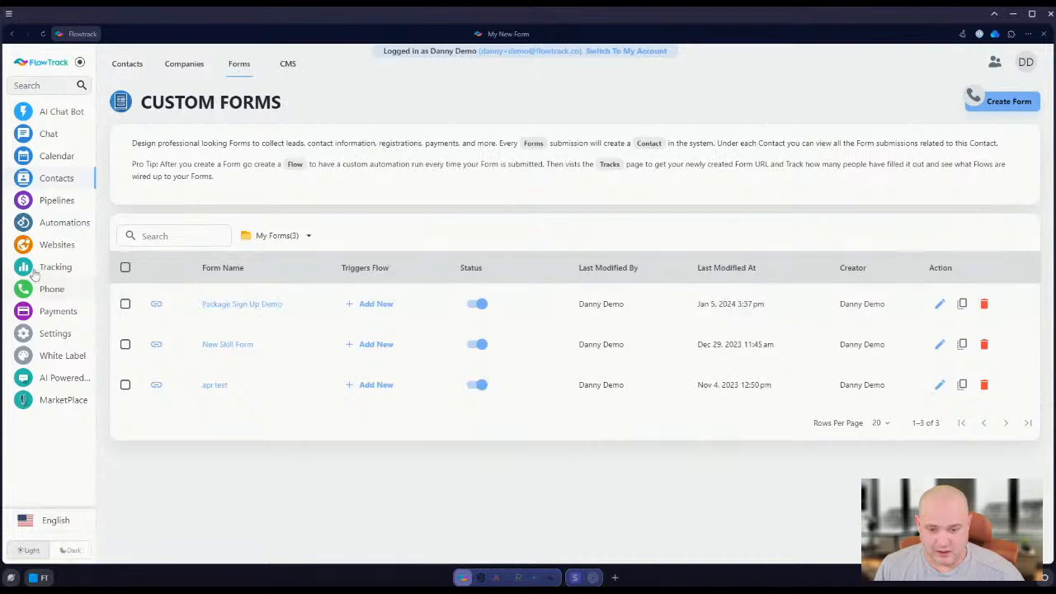
left_click(41, 227)
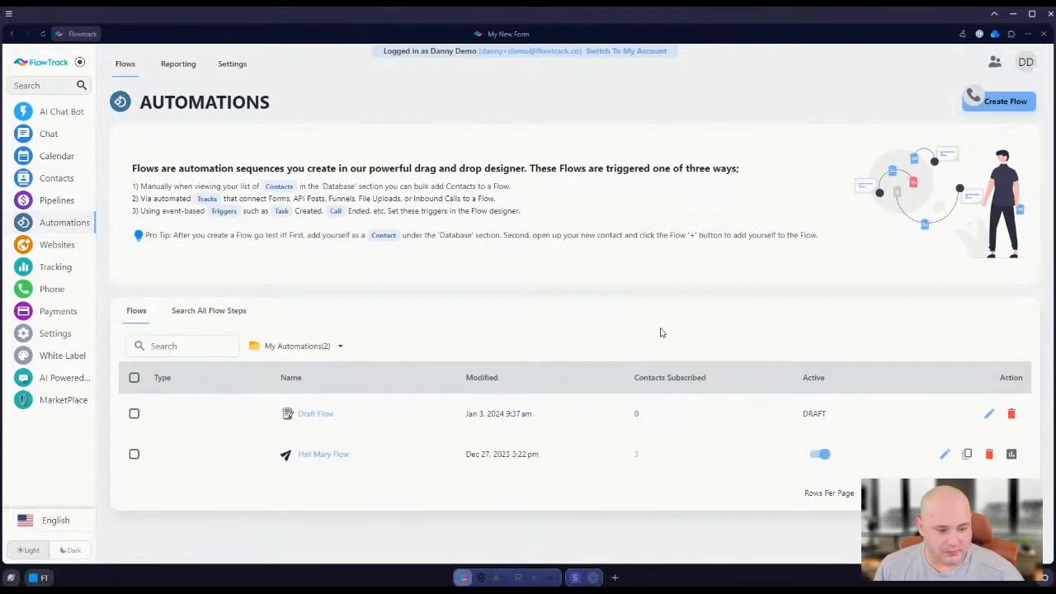
left_click(999, 102)
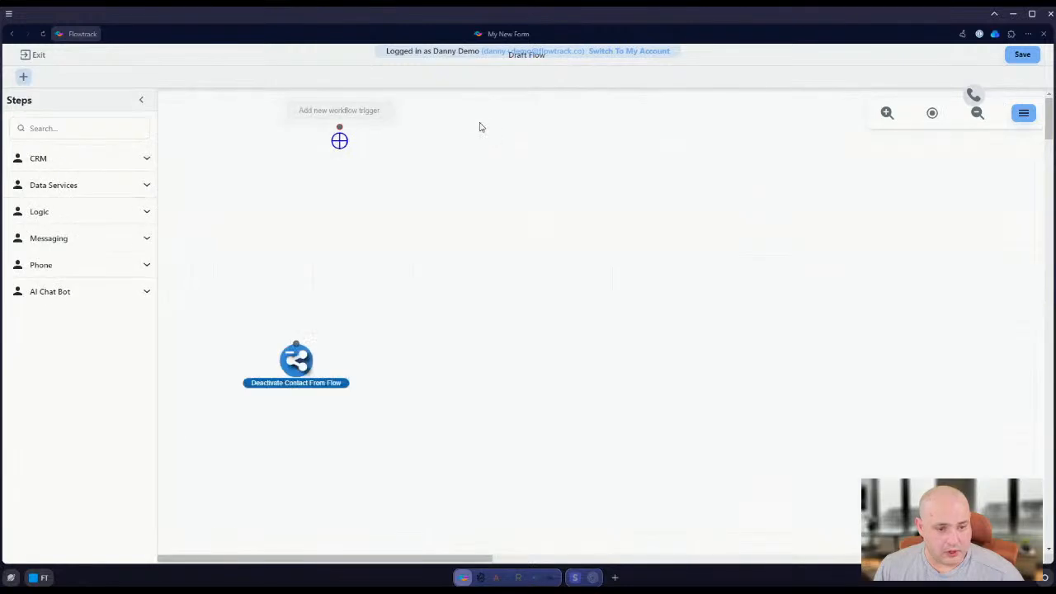
Add a Form Submission workflow trigger for the Package Sign Up Demo form, without filters and with the Default Start Step
left_click(341, 111)
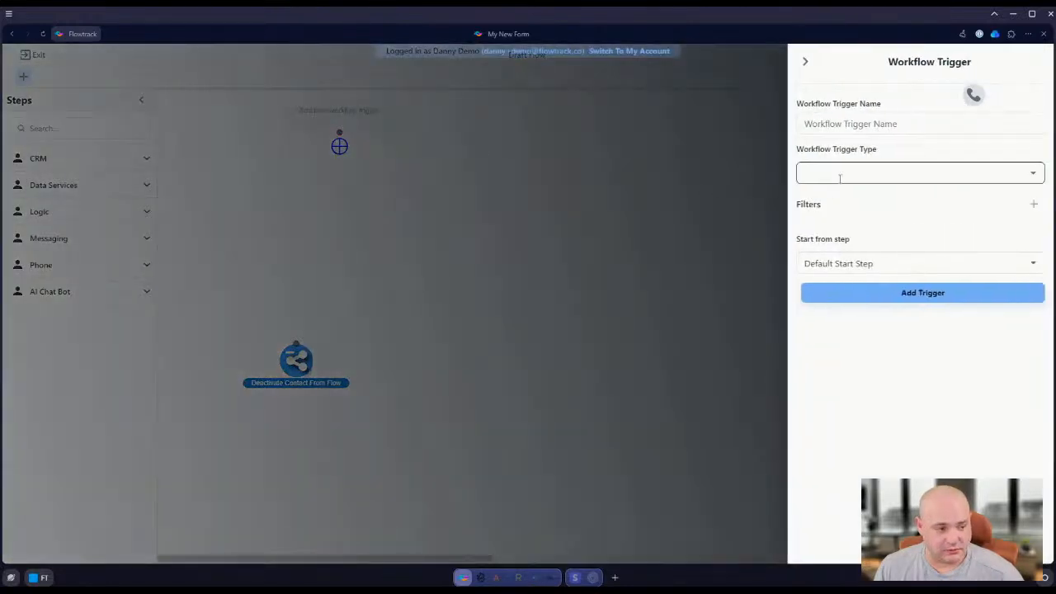
left_click(879, 174)
type("form")
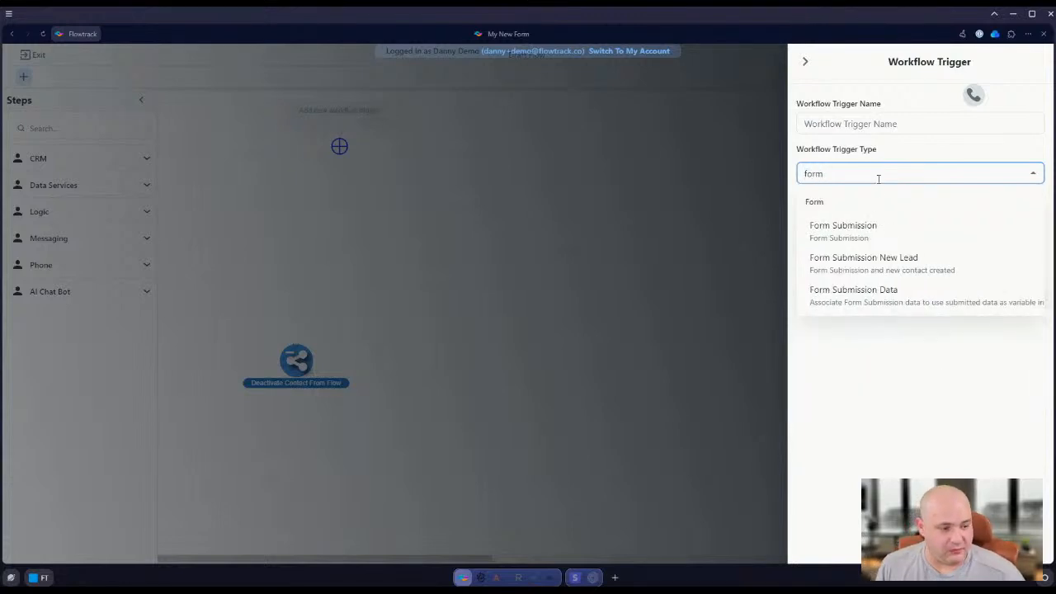
left_click(893, 237)
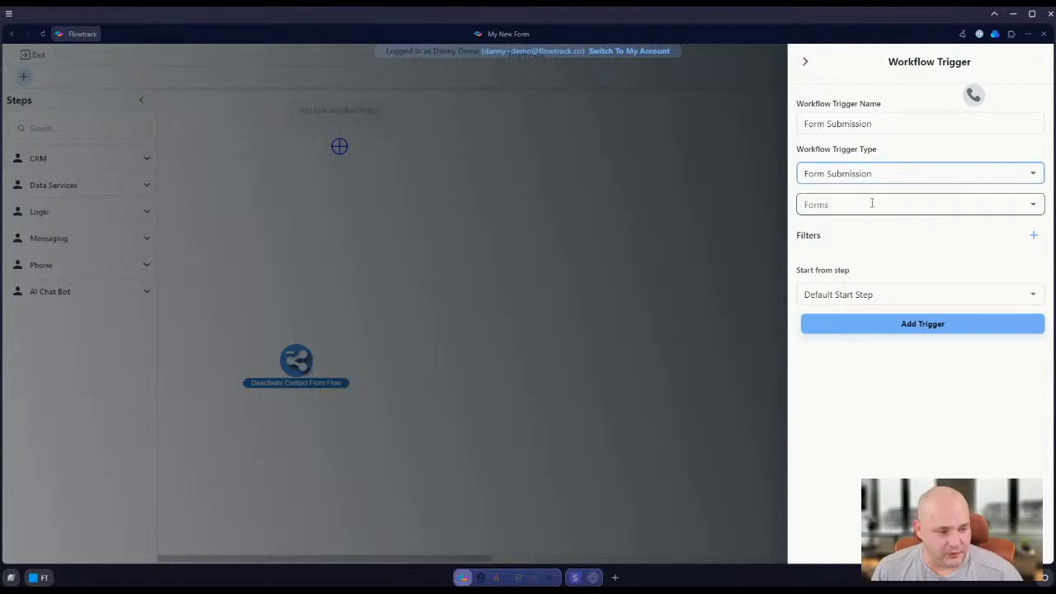
left_click(872, 204)
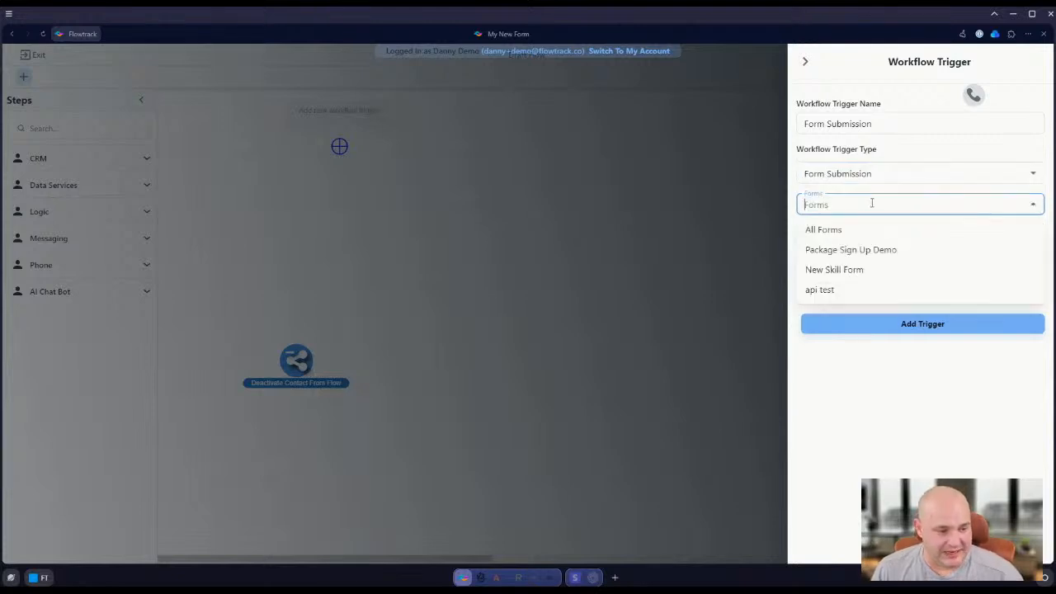
left_click(842, 250)
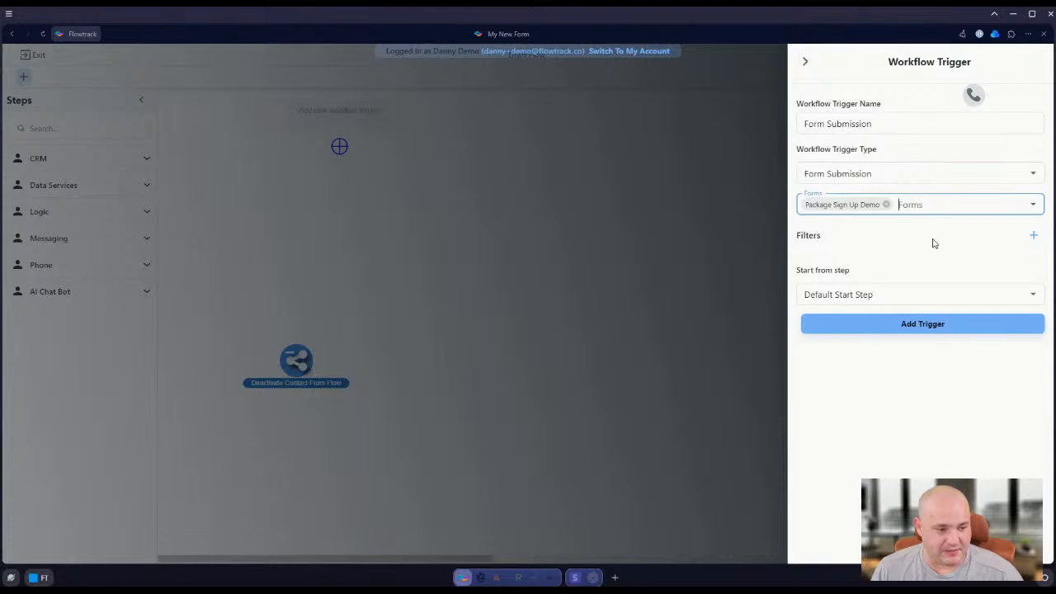
left_click(1033, 235)
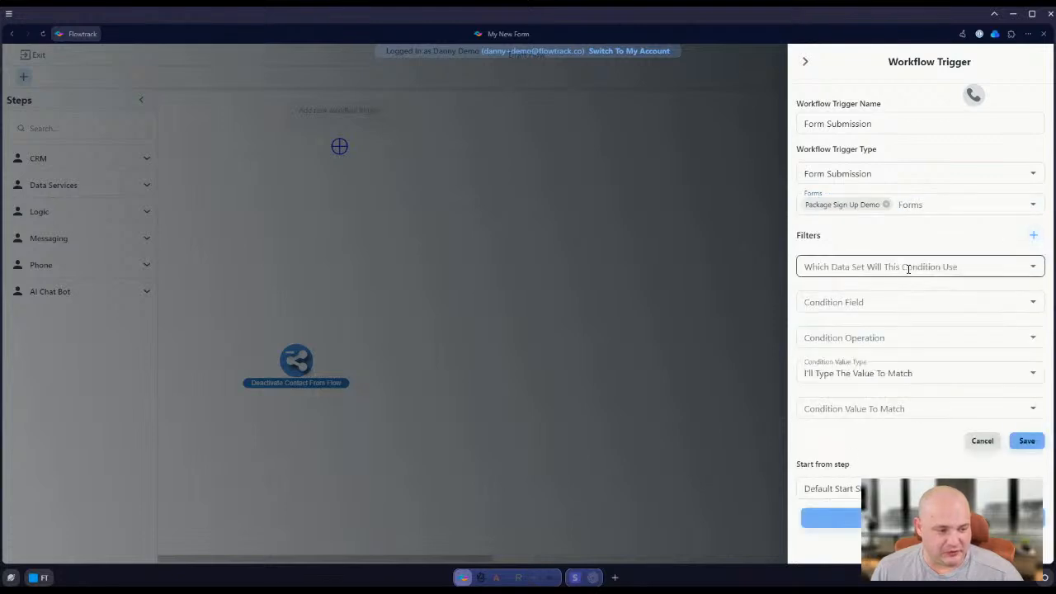
left_click(982, 441)
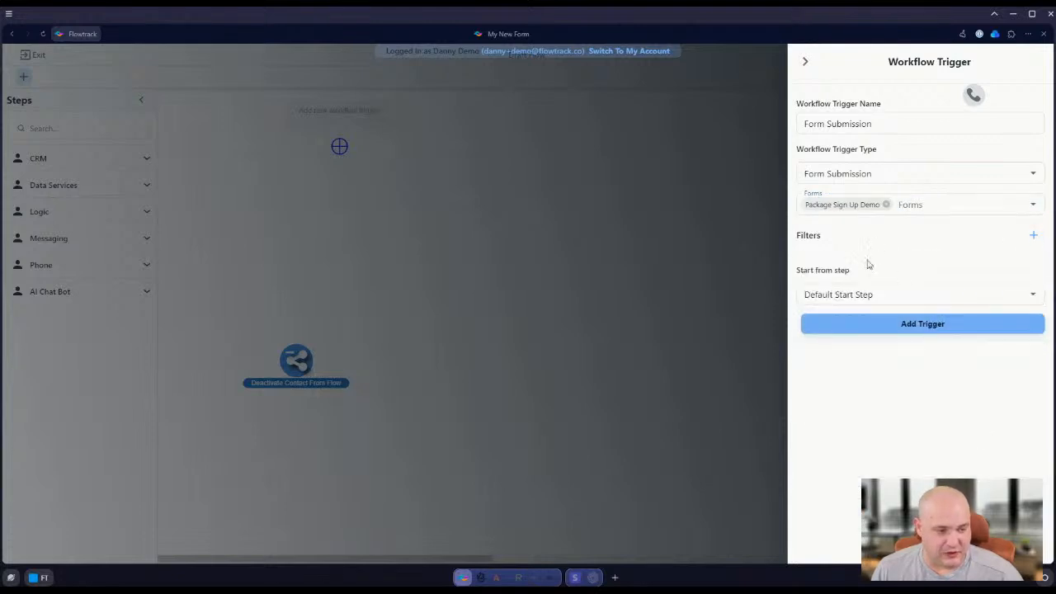
left_click(947, 325)
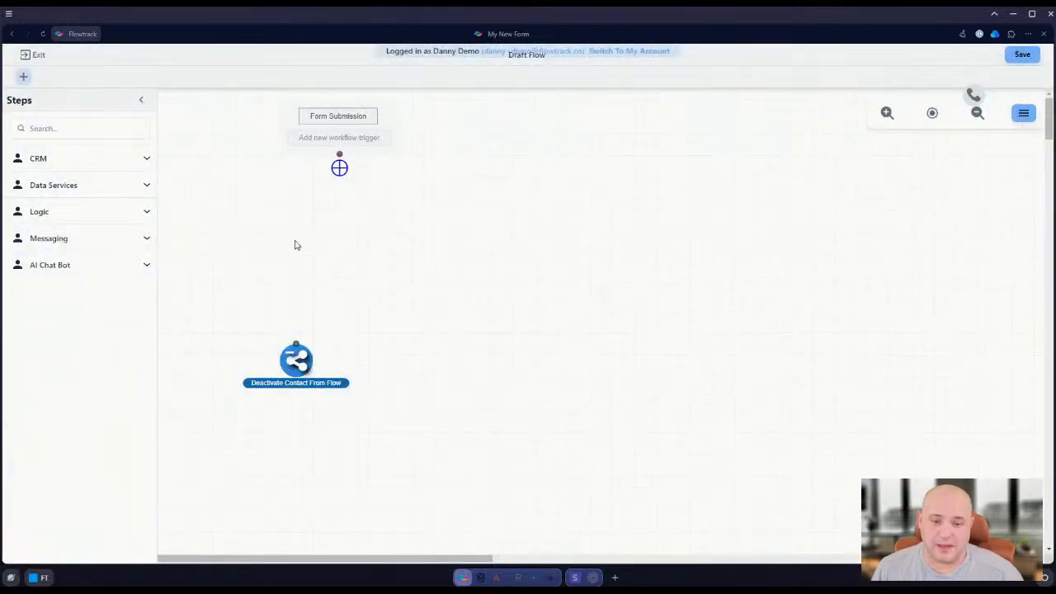
Move the Deactivate Contact From Flow step below the trigger and place a Lookup contact step between them
left_click_drag(297, 361, 342, 406)
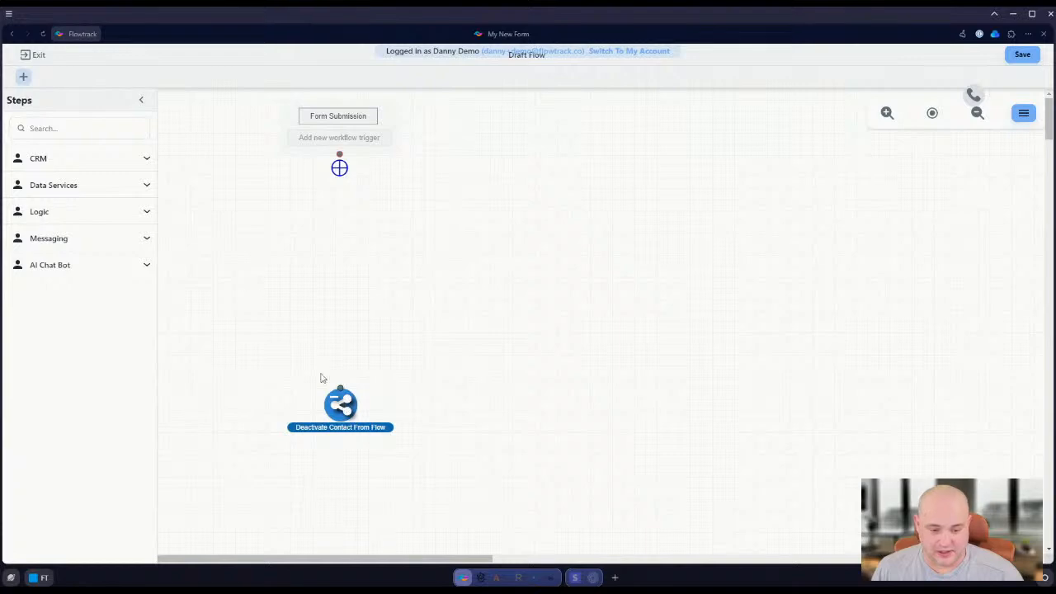
left_click(79, 128)
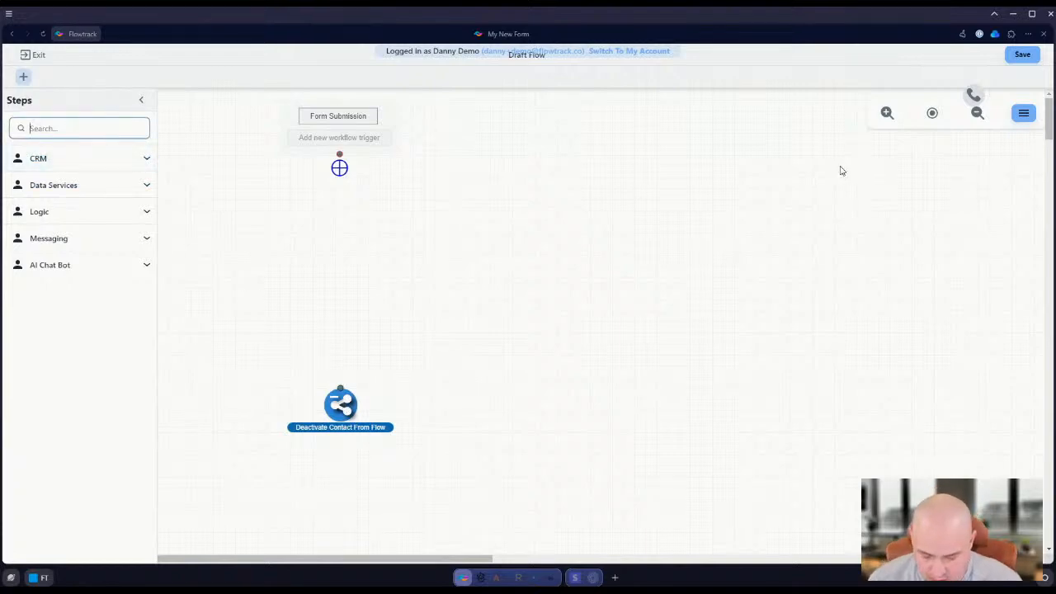
type("lookup")
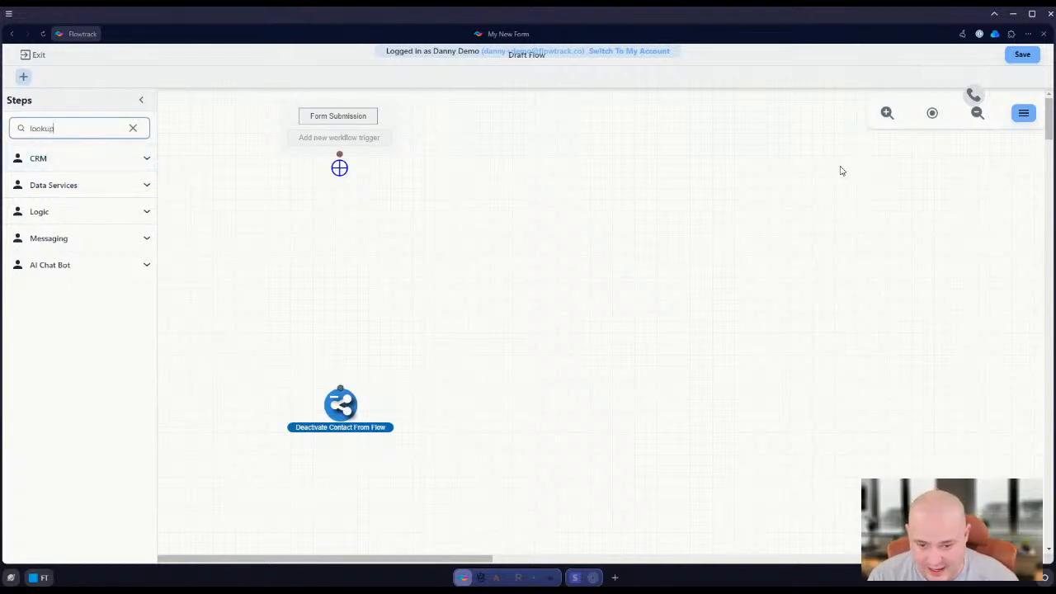
left_click(61, 213)
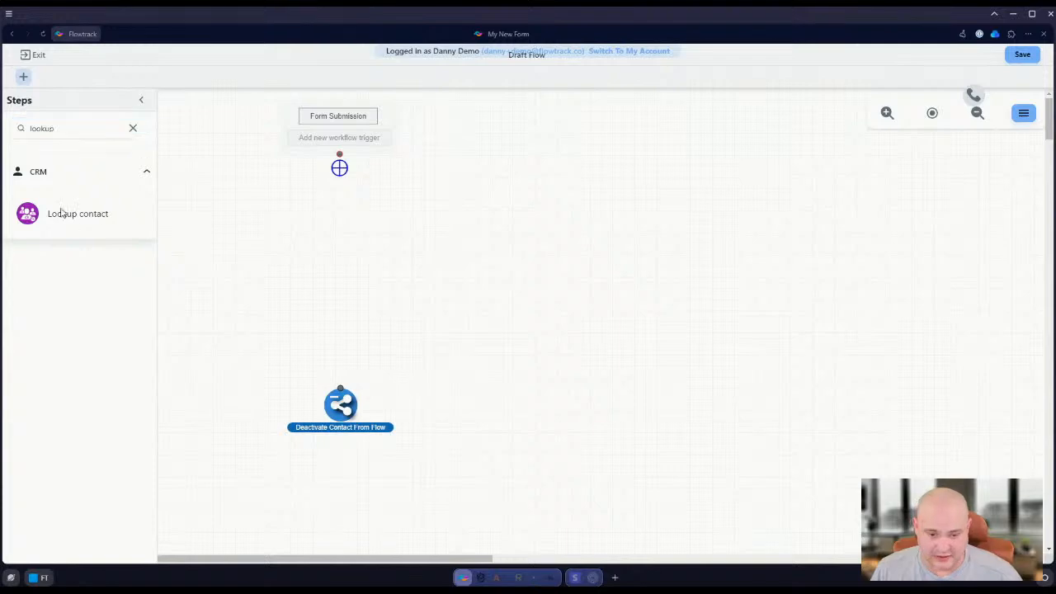
left_click_drag(61, 213, 370, 220)
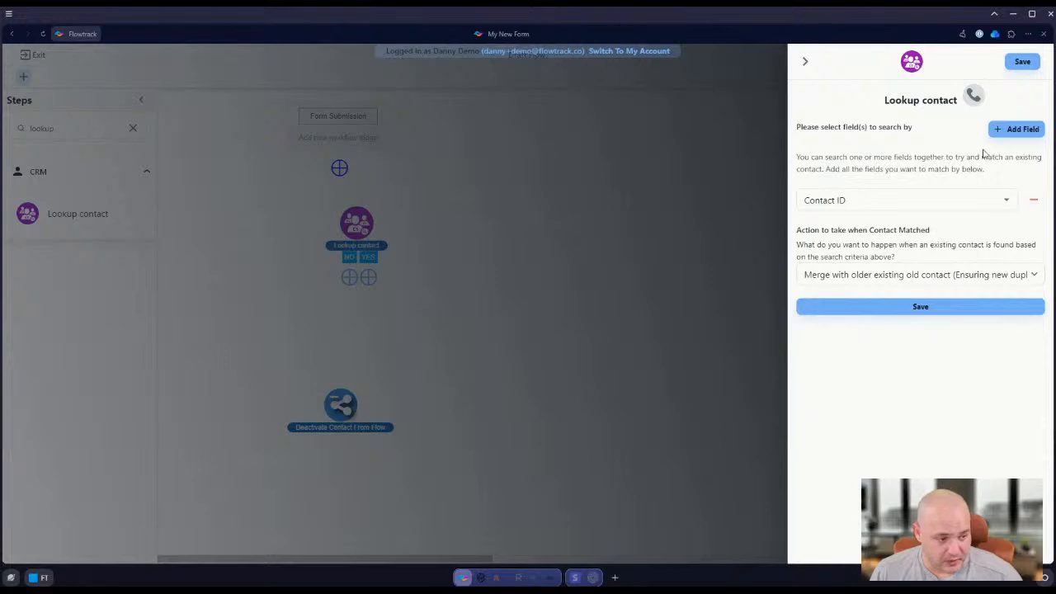
Add the contact's Phone and Email as search fields below Contact ID in the Lookup contact step
left_click(1017, 129)
left_click(1016, 129)
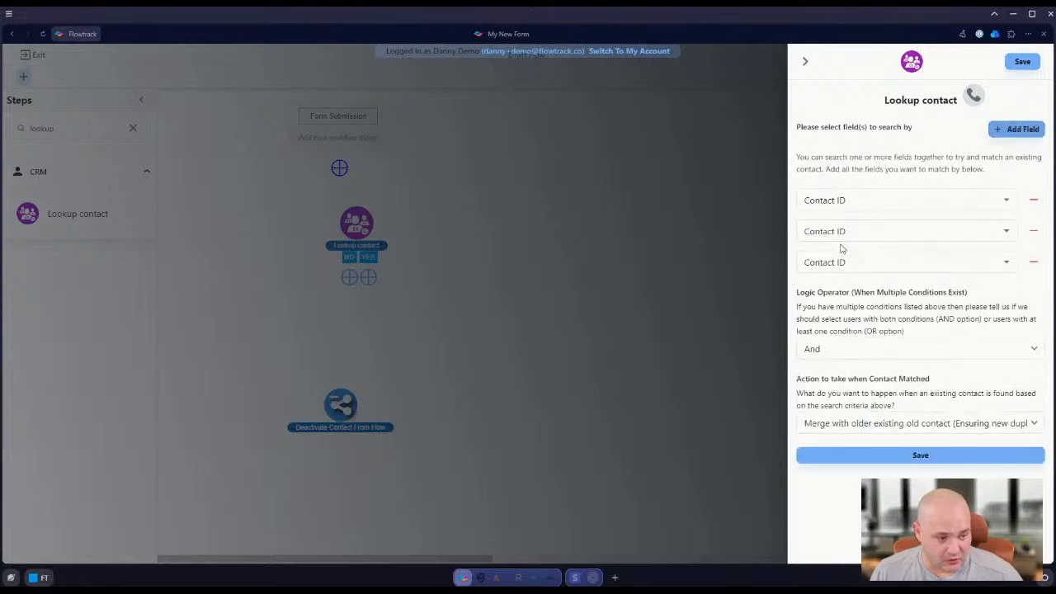
left_click(894, 234)
type("phone")
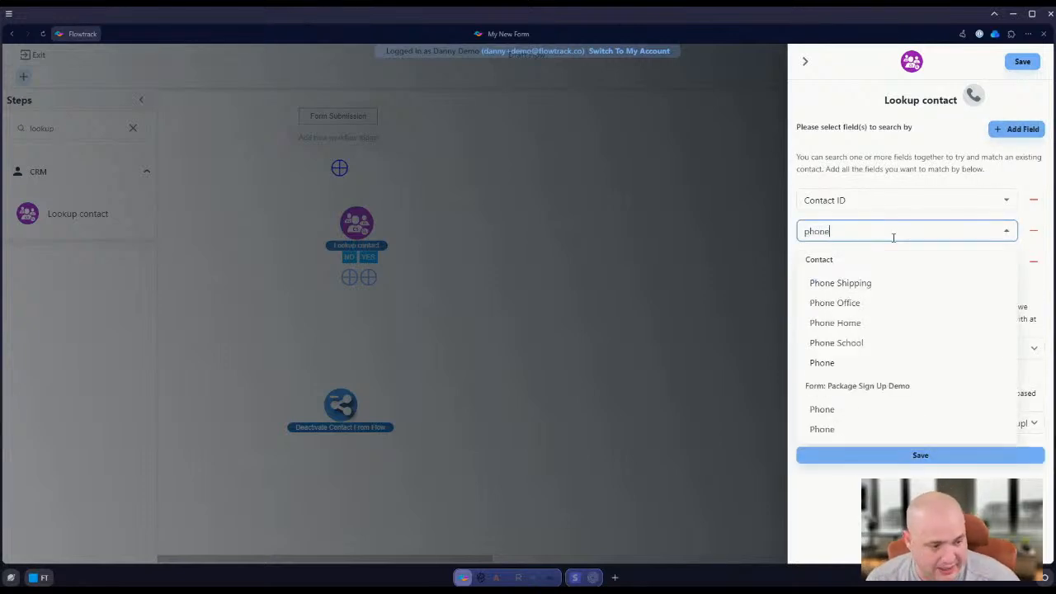
left_click(835, 363)
left_click(863, 264)
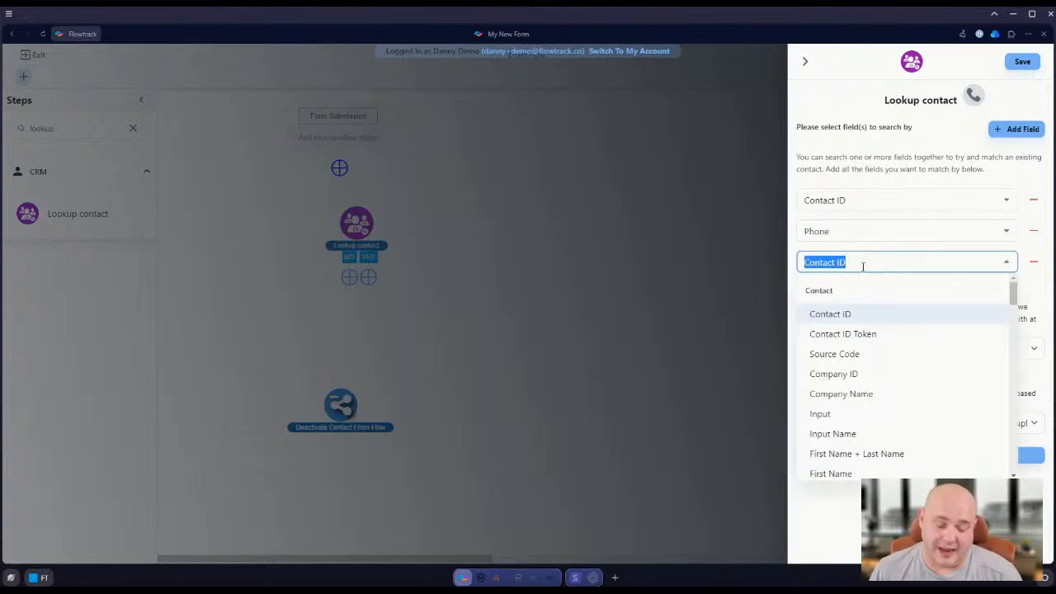
type("email")
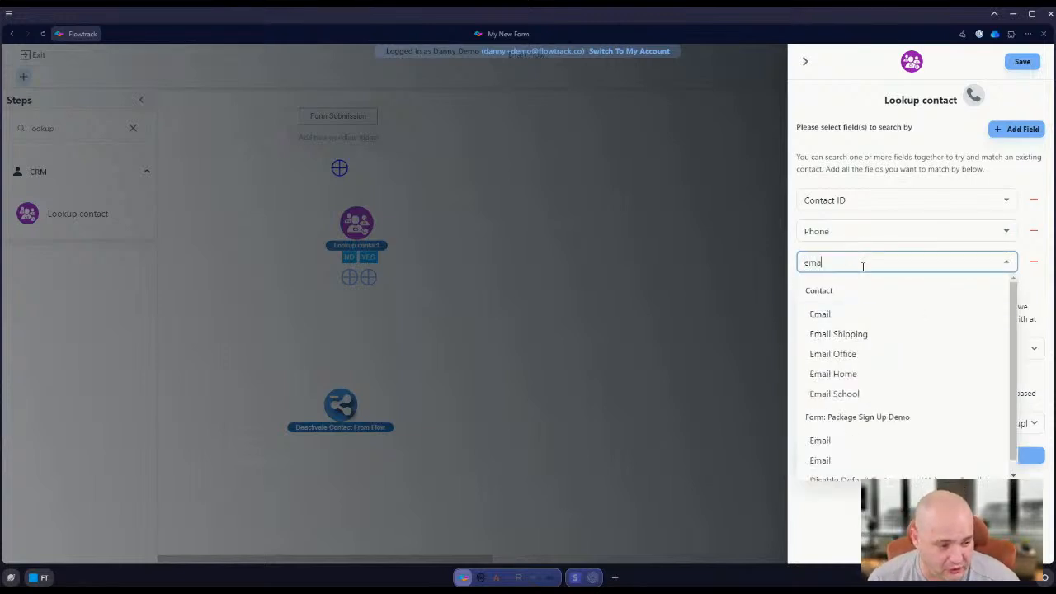
left_click(864, 316)
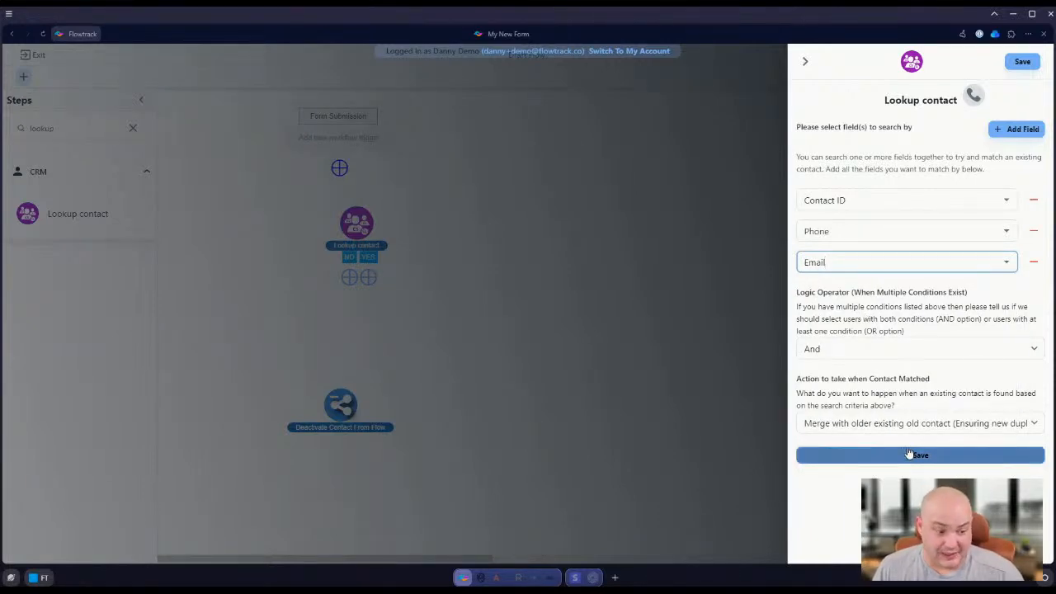
Save the Lookup contact step with the Or logic operator, align it under the Form Submission trigger and connect them
left_click(887, 353)
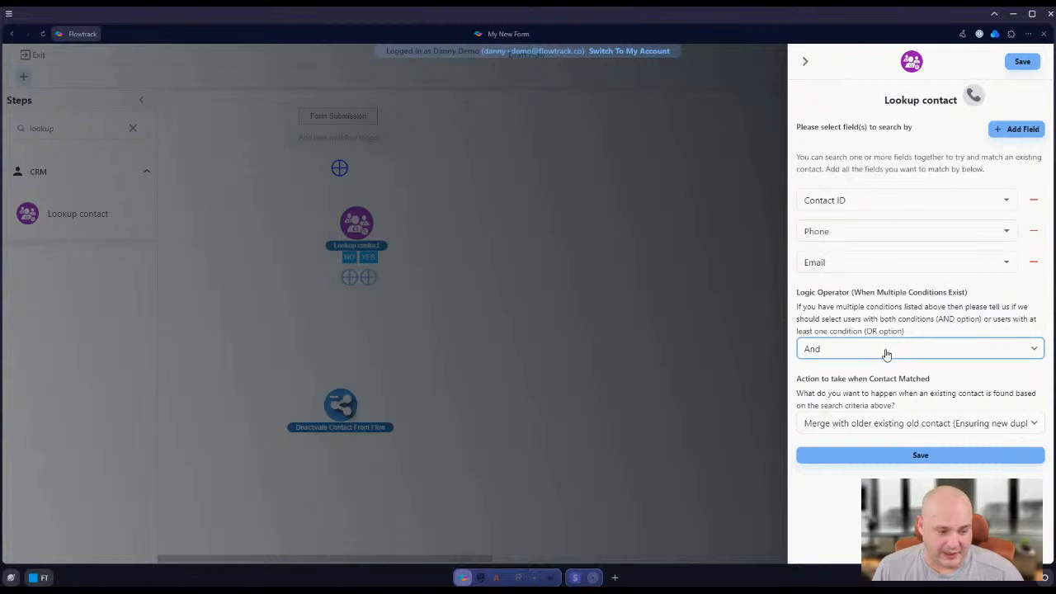
left_click(875, 380)
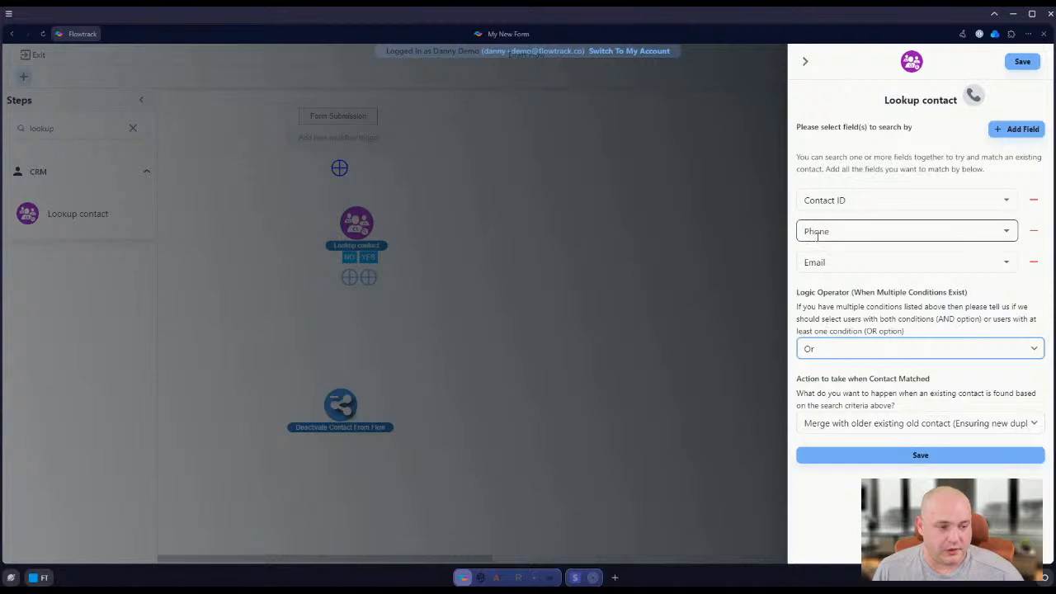
left_click(919, 456)
mouse_move(362, 231)
left_mouse_down()
mouse_move(335, 236)
mouse_move(345, 227)
left_mouse_up()
left_click_drag(340, 185, 346, 232)
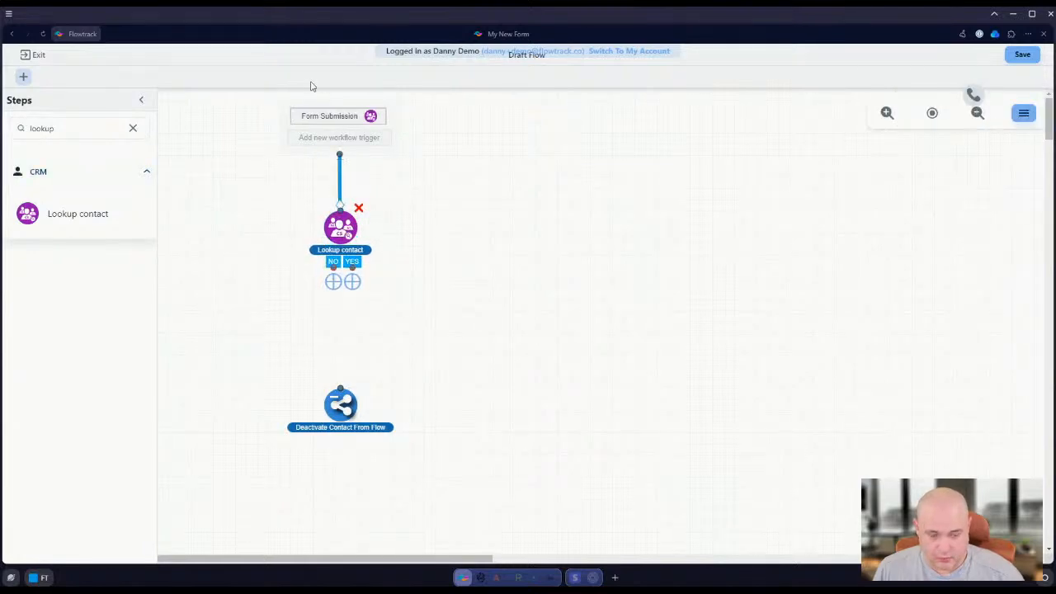
Find the Random Route / Split Test step and place it between Lookup contact and Deactivate Contact From Flow
left_click(85, 134)
key("ctrl+a")
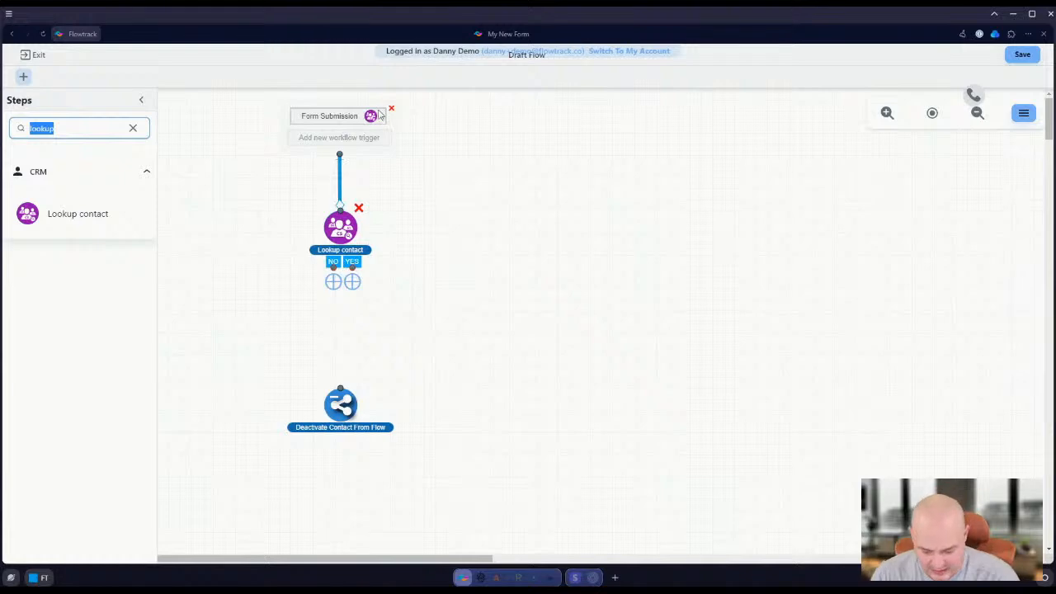
key("BackSpace")
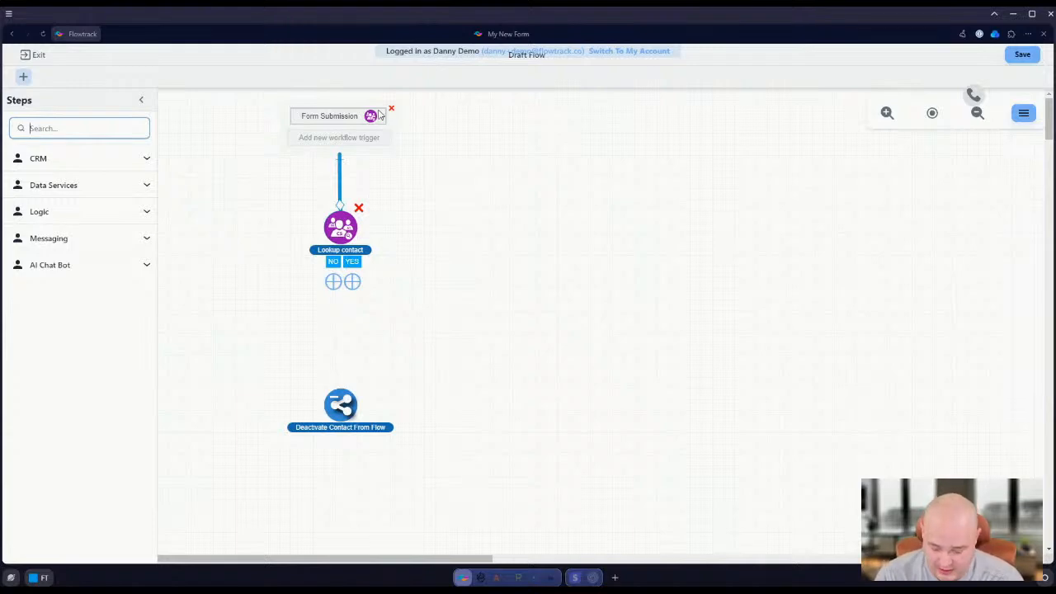
type("random")
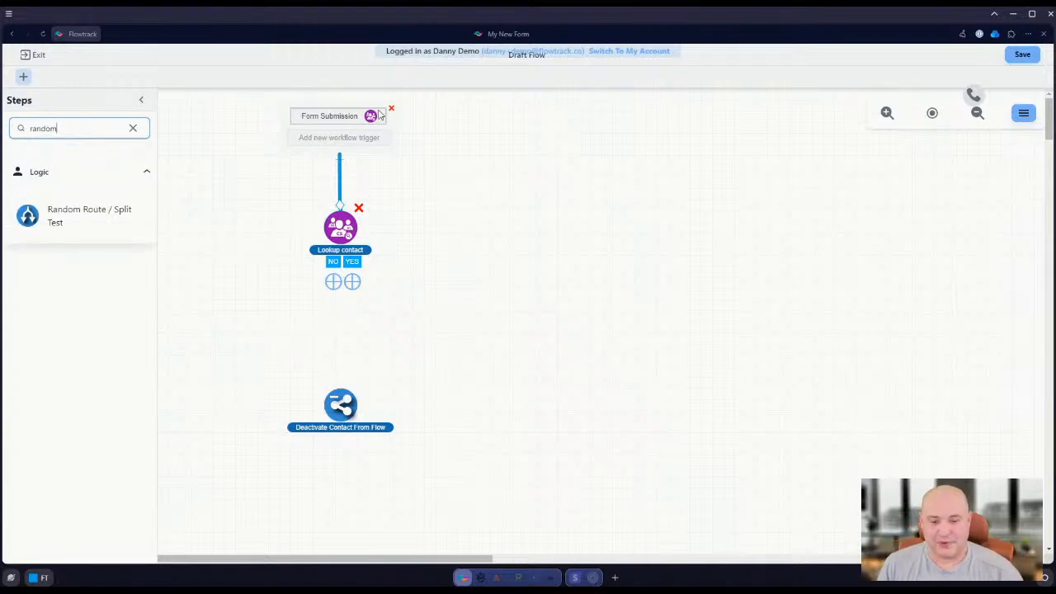
left_click_drag(71, 208, 371, 333)
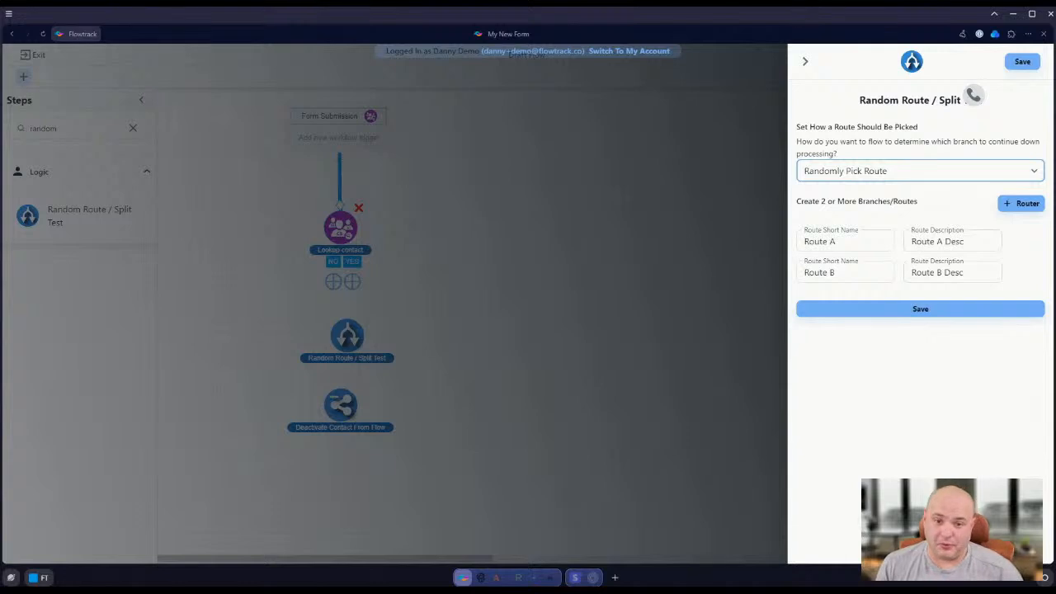
Set the Random Route / Split Test step to Pick Route Based On Variable, with Package Sign Up Demo as the data source
left_click(862, 205)
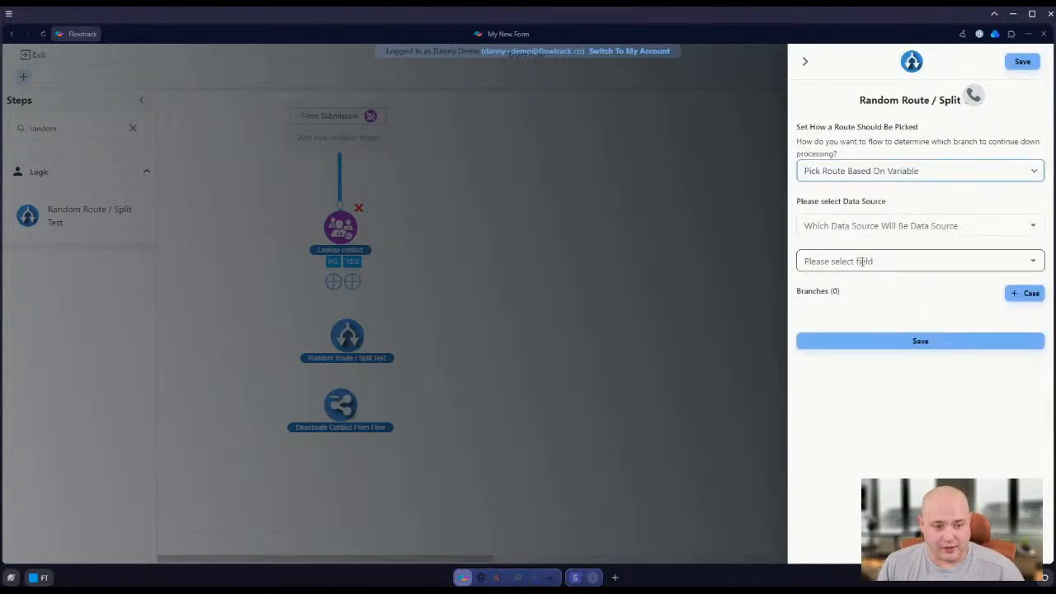
left_click(879, 225)
scroll(870, 330, "down", 2)
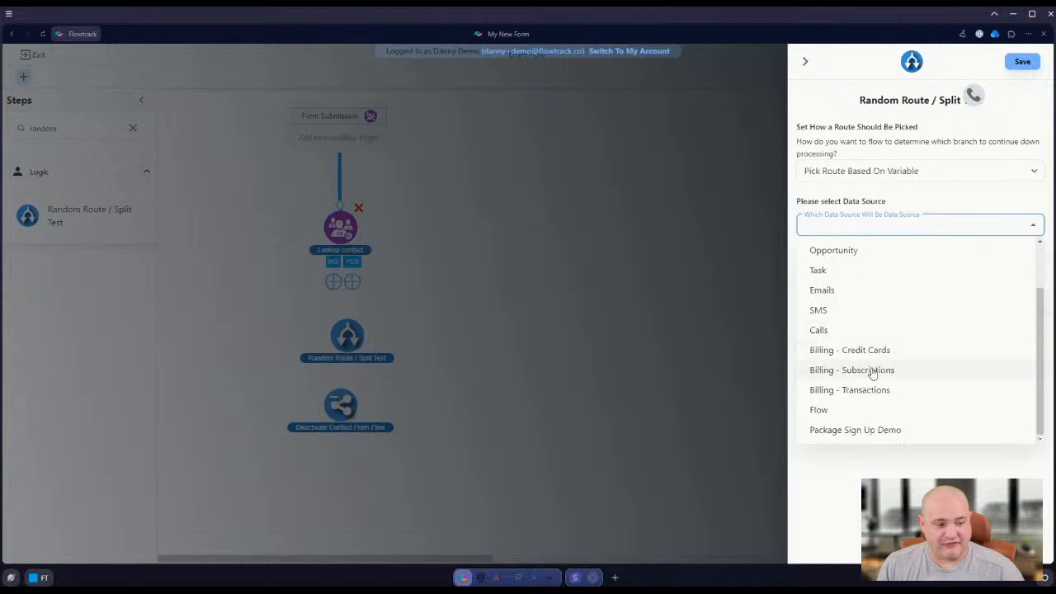
left_click(845, 231)
left_click(845, 231)
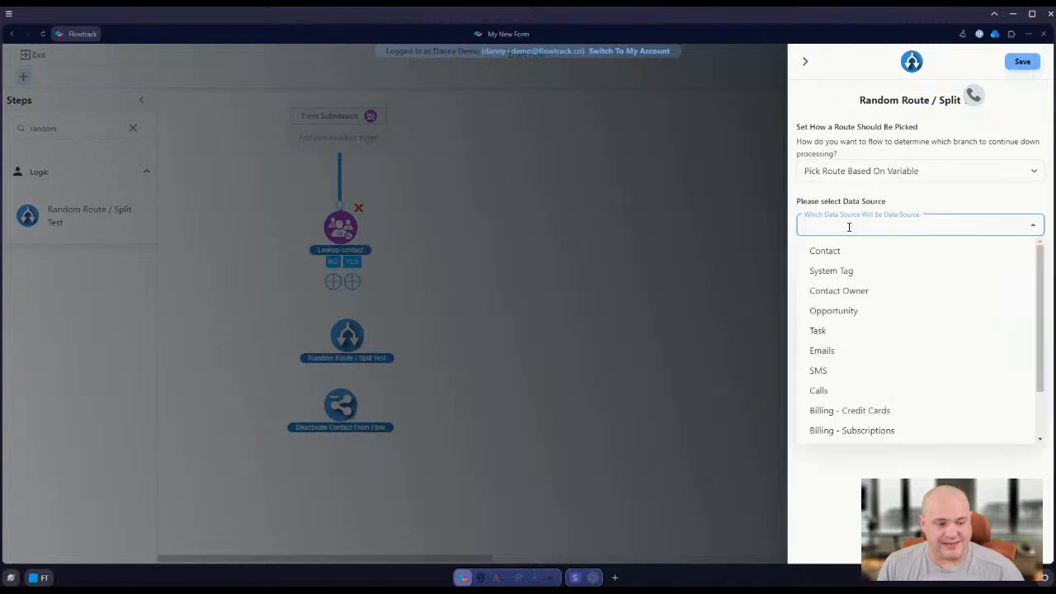
scroll(898, 388, "down", 2)
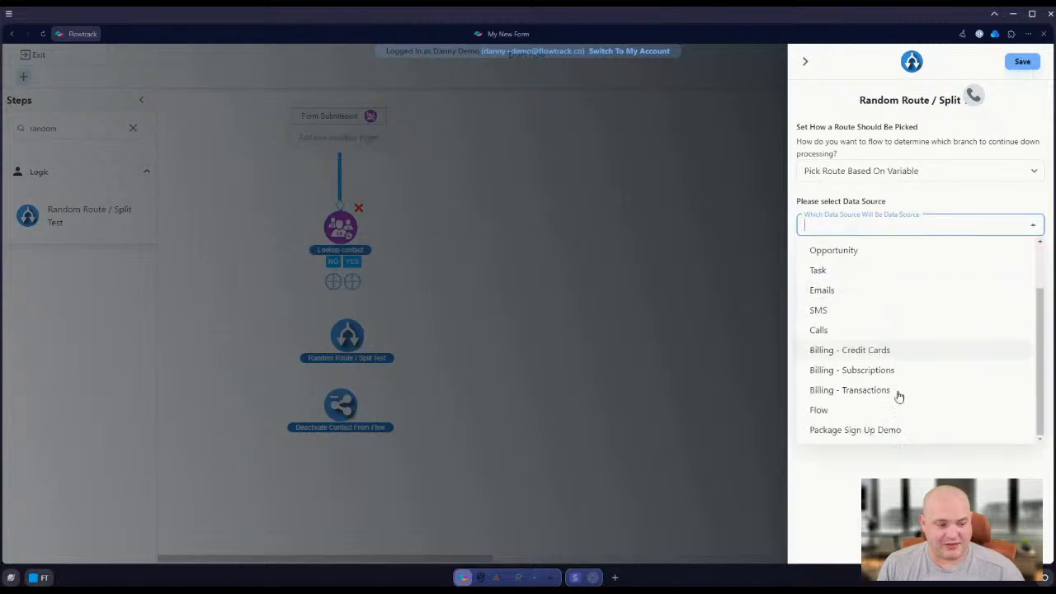
left_click(834, 429)
Look through the form's fields and try Option Id as the routing field
left_click(854, 261)
scroll(863, 337, "down", 5)
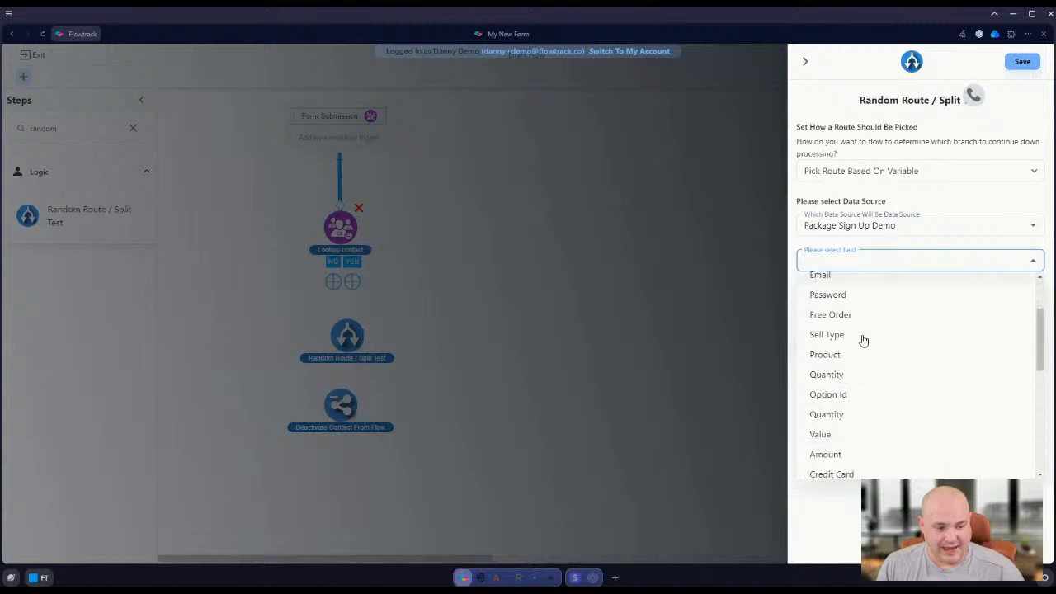
scroll(868, 382, "up", 3)
scroll(873, 369, "up", 3)
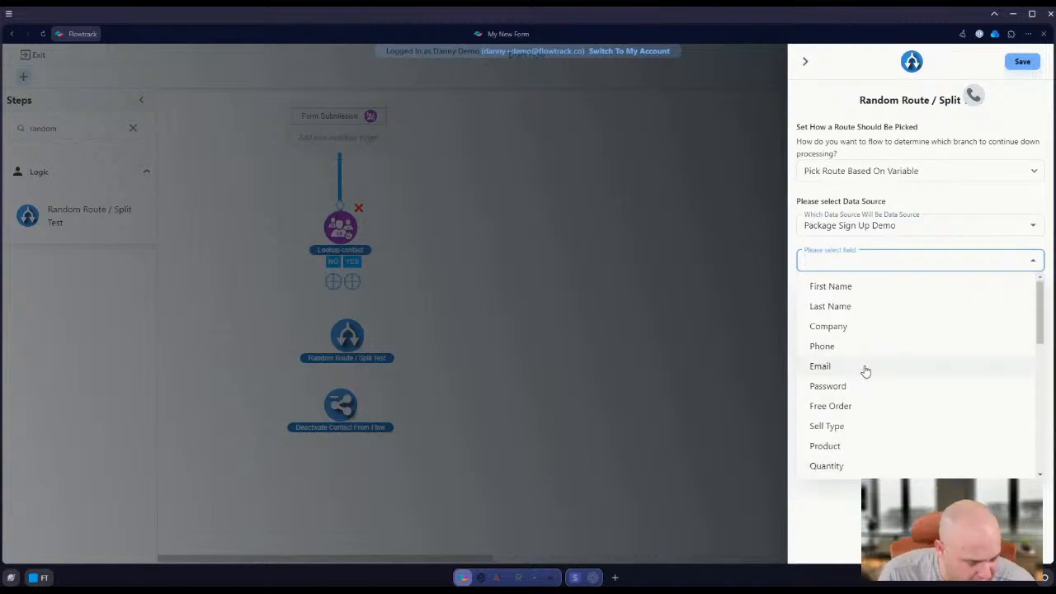
scroll(864, 372, "down", 1)
scroll(866, 372, "down", 3)
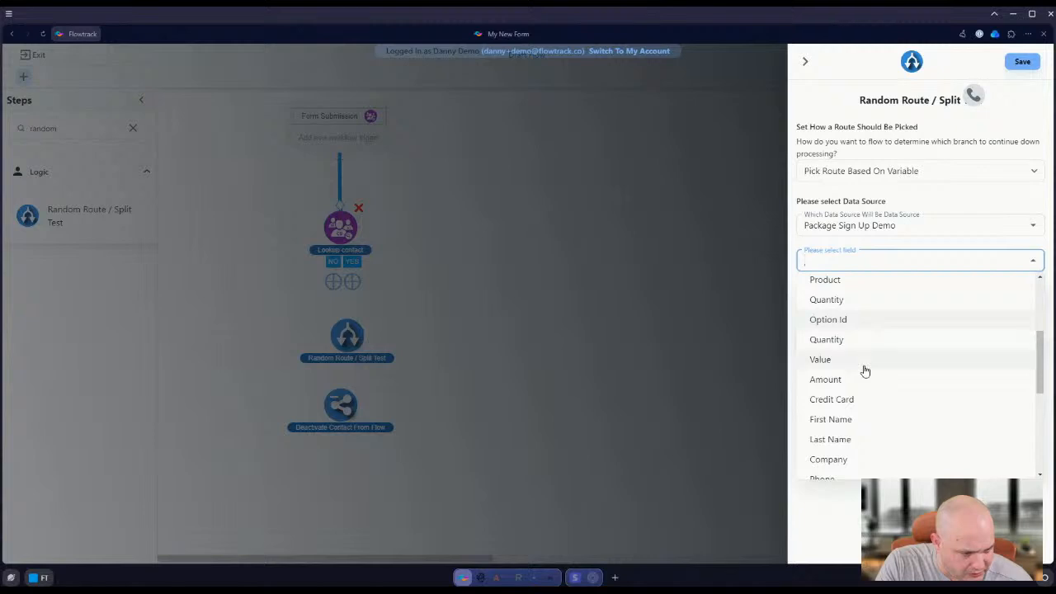
scroll(866, 373, "down", 3)
scroll(865, 373, "up", 1)
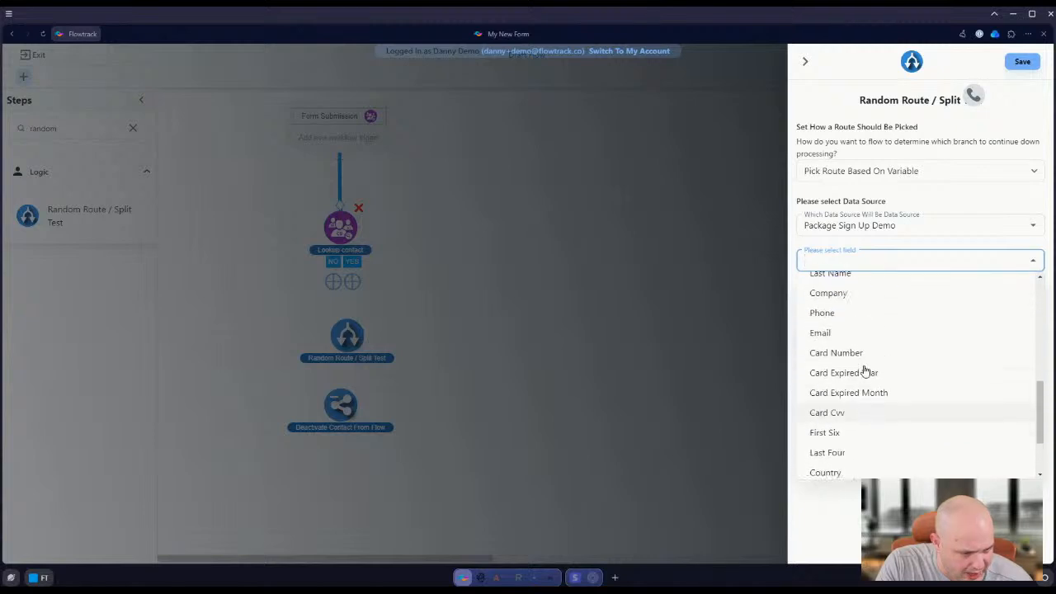
scroll(866, 372, "down", 2)
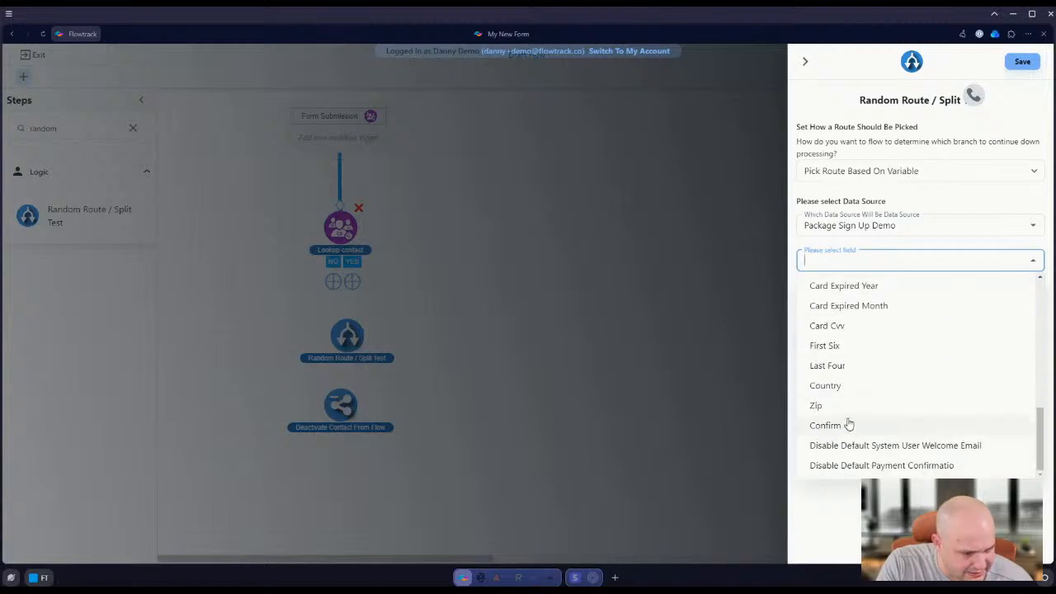
scroll(849, 423, "up", 1)
scroll(849, 423, "up", 4)
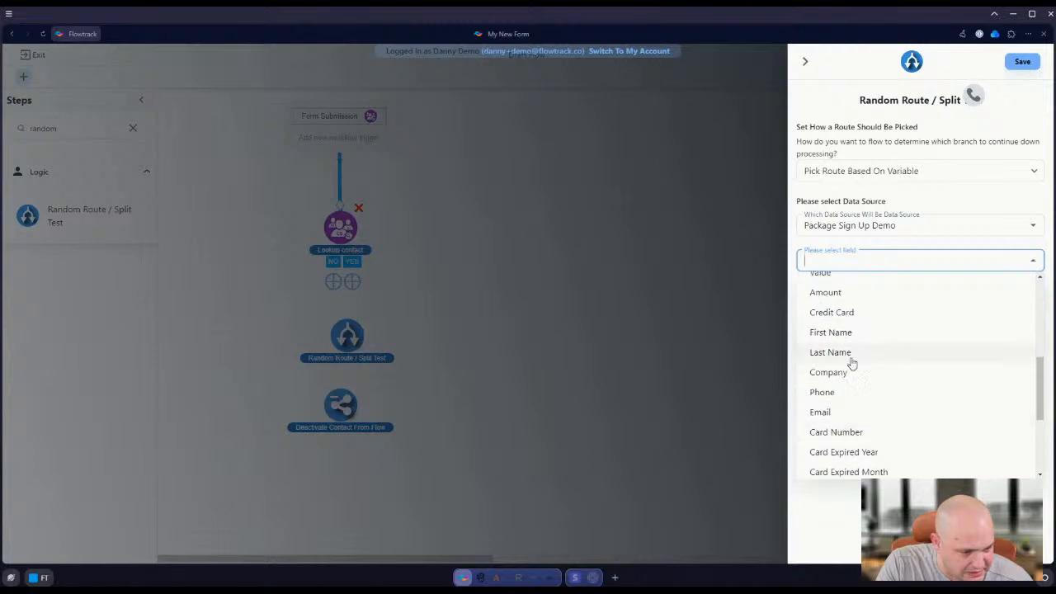
scroll(858, 353, "up", 2)
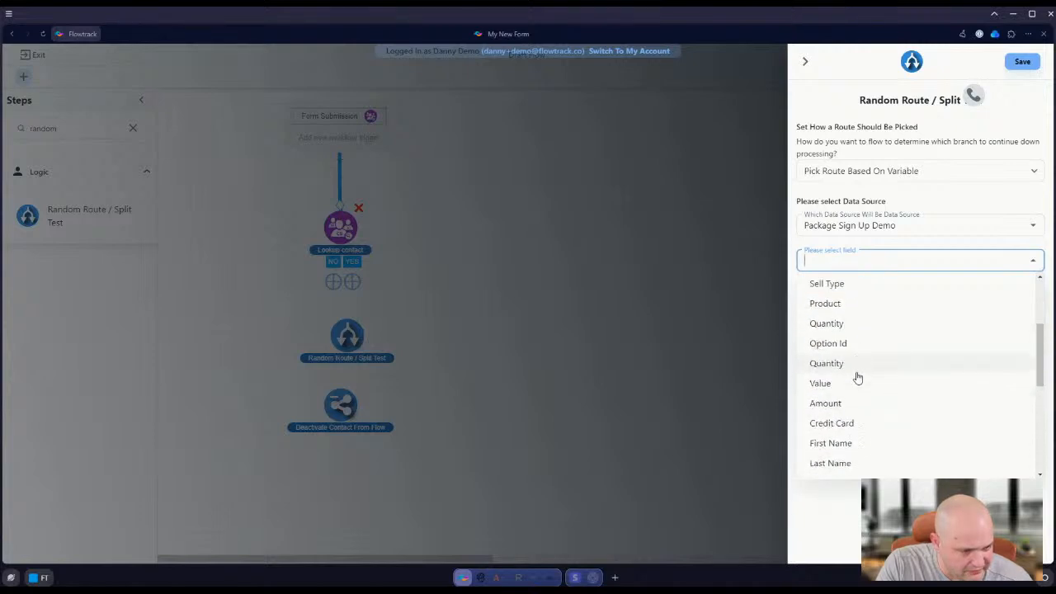
scroll(860, 355, "up", 1)
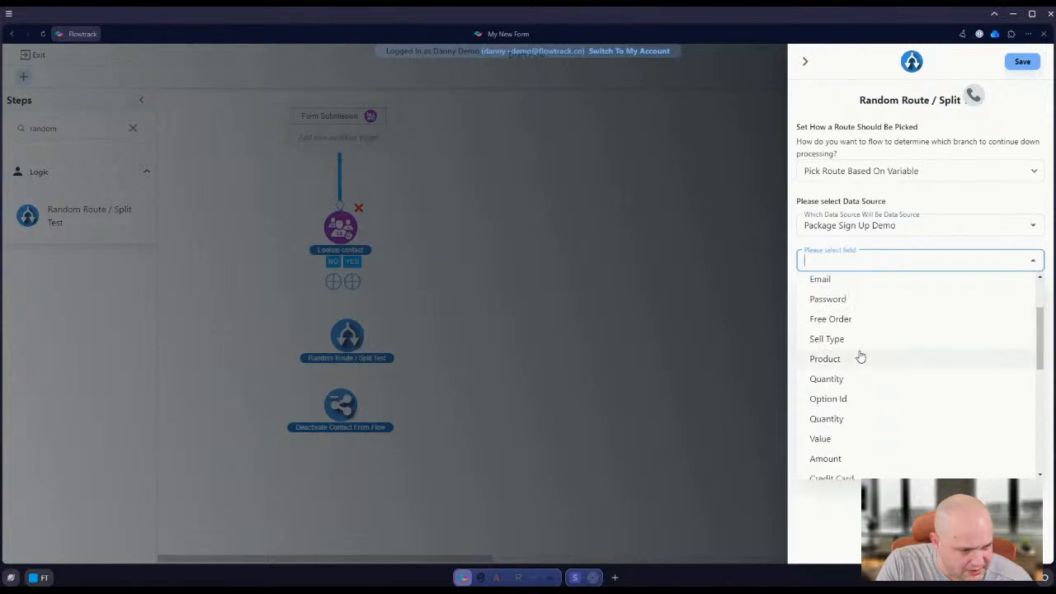
left_click(851, 401)
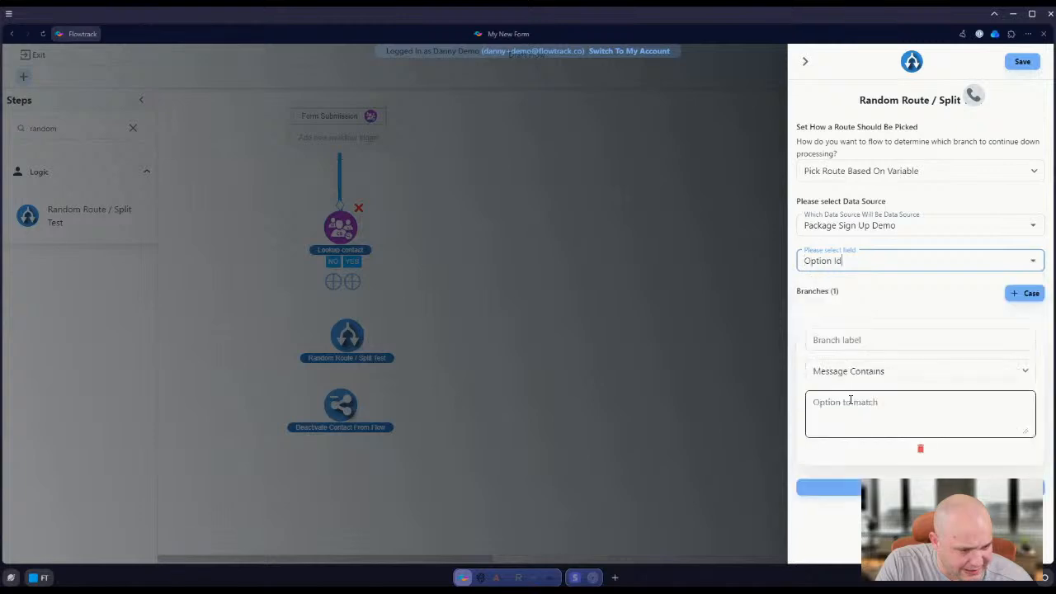
Set the routing field to Product, check the generated branches and save the Random Route / Split Test step
left_click(870, 260)
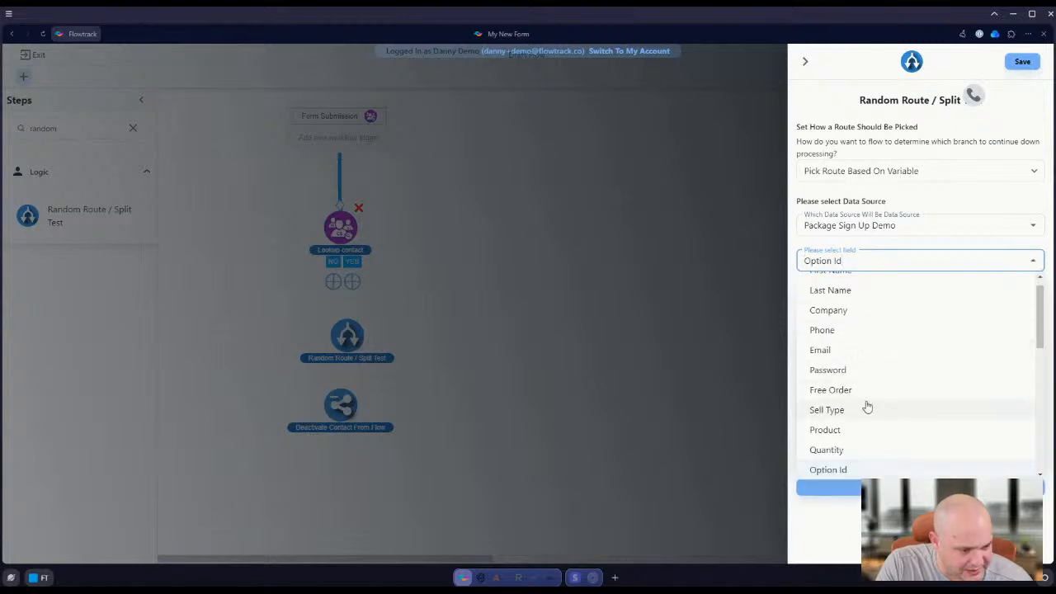
scroll(867, 406, "down", 2)
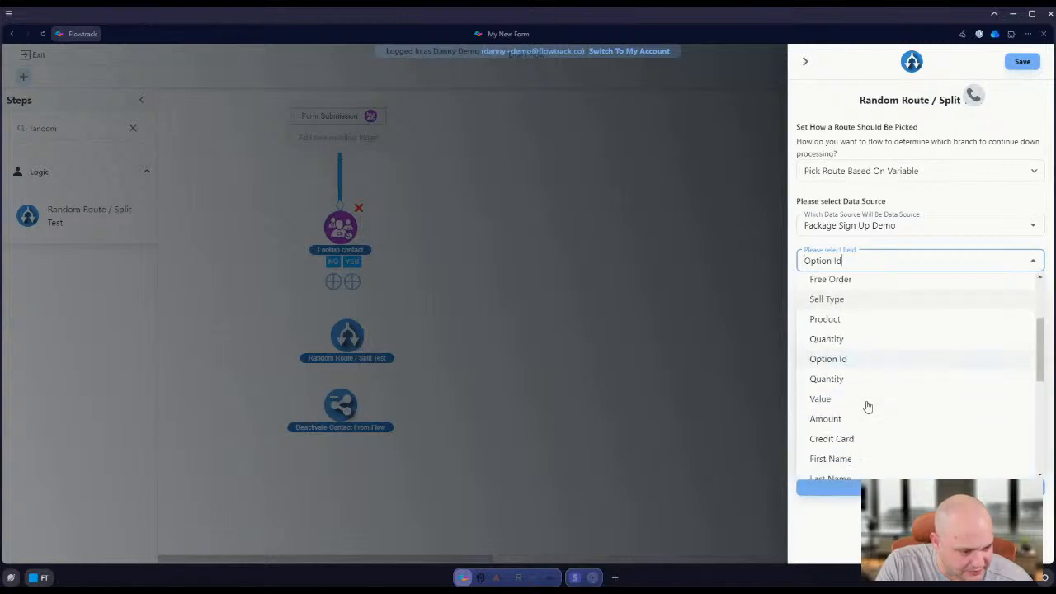
left_click(851, 320)
scroll(916, 371, "down", 1)
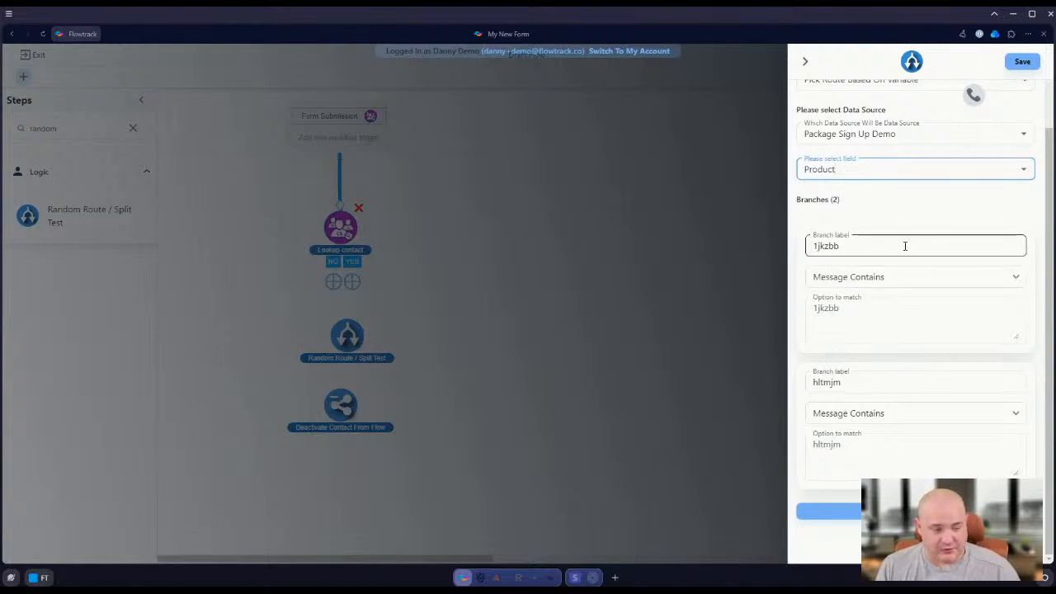
left_click(847, 378)
left_click_drag(847, 378, 802, 382)
left_click_drag(861, 242, 782, 245)
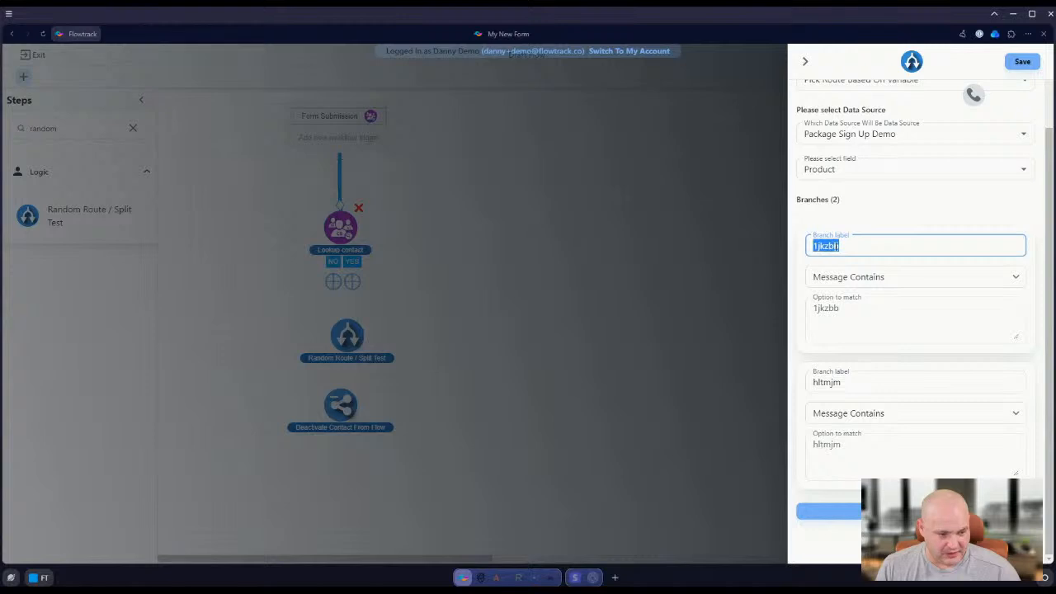
left_click(1023, 62)
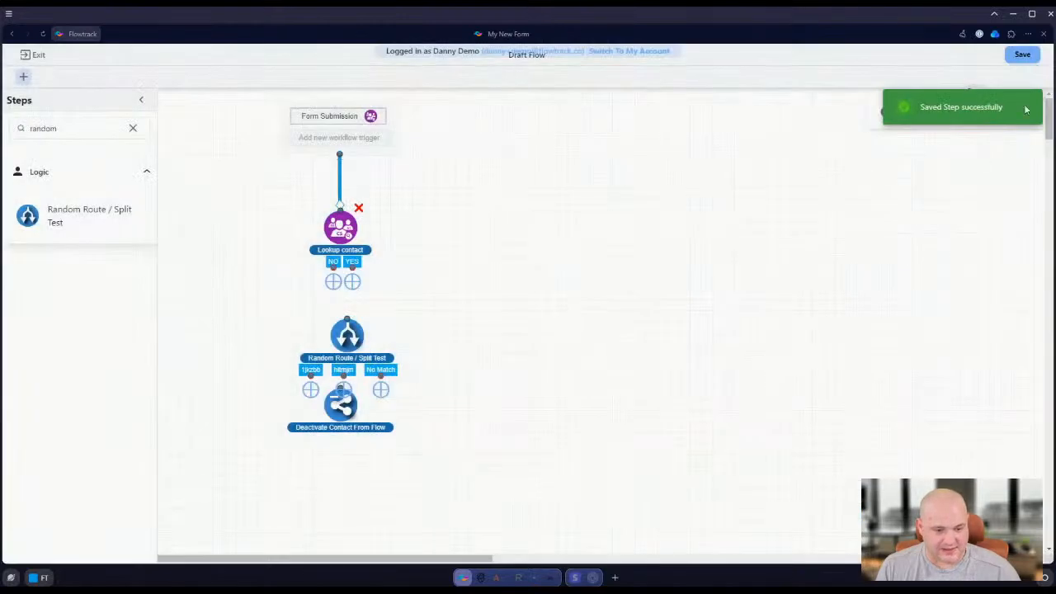
Name the flow "demo onboarding" and save it as a draft
left_click(1023, 54)
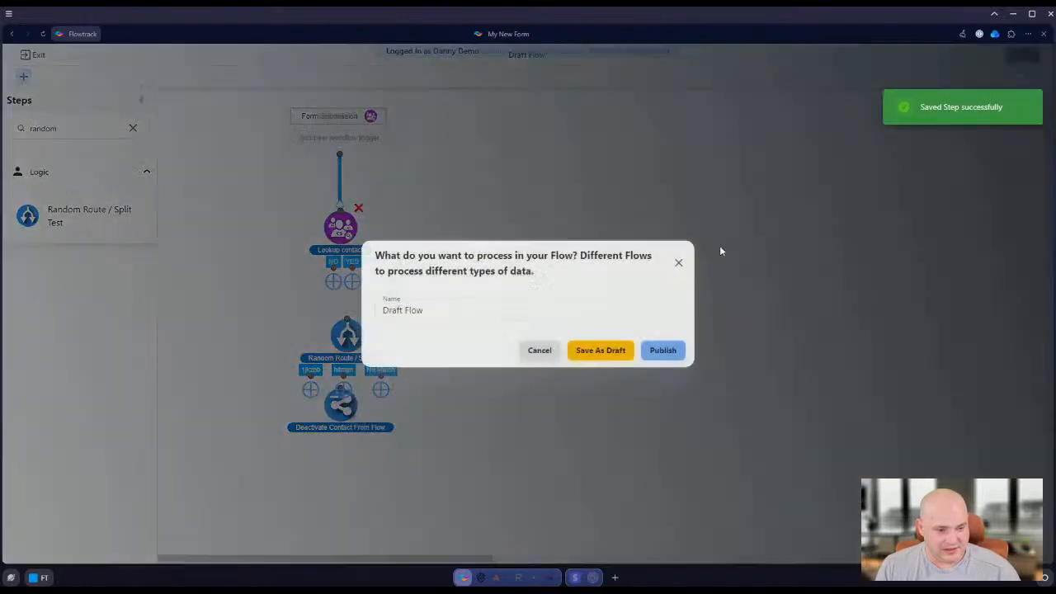
left_click(455, 305)
key("ctrl+a")
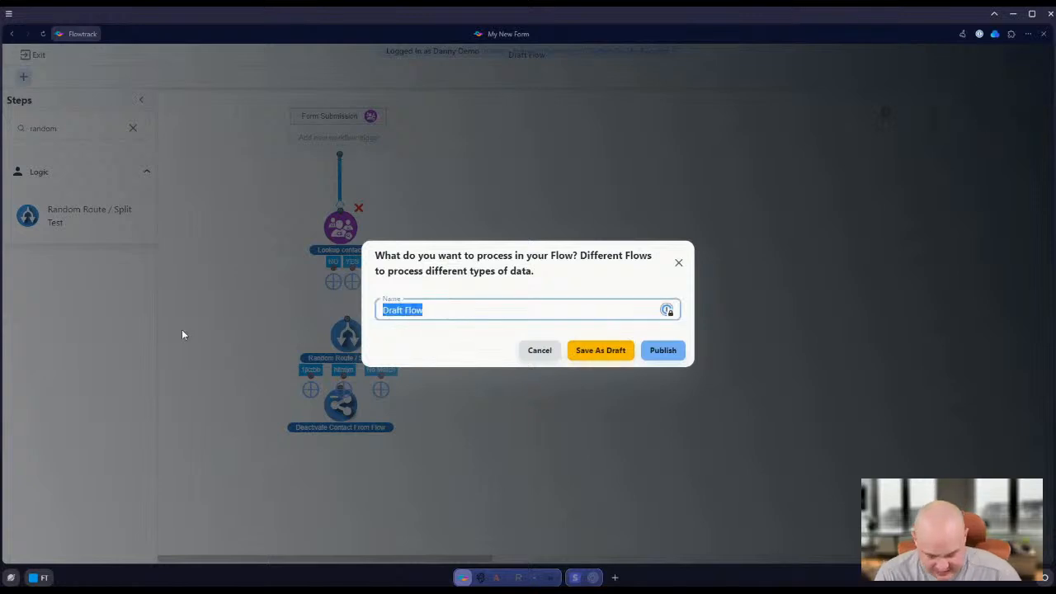
type("demo")
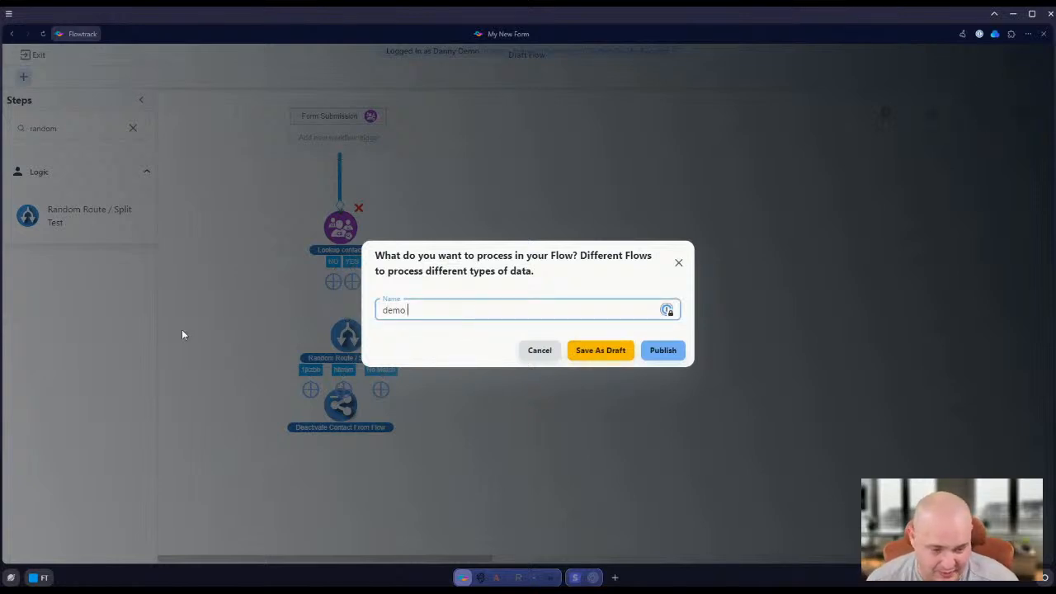
type(" onbo")
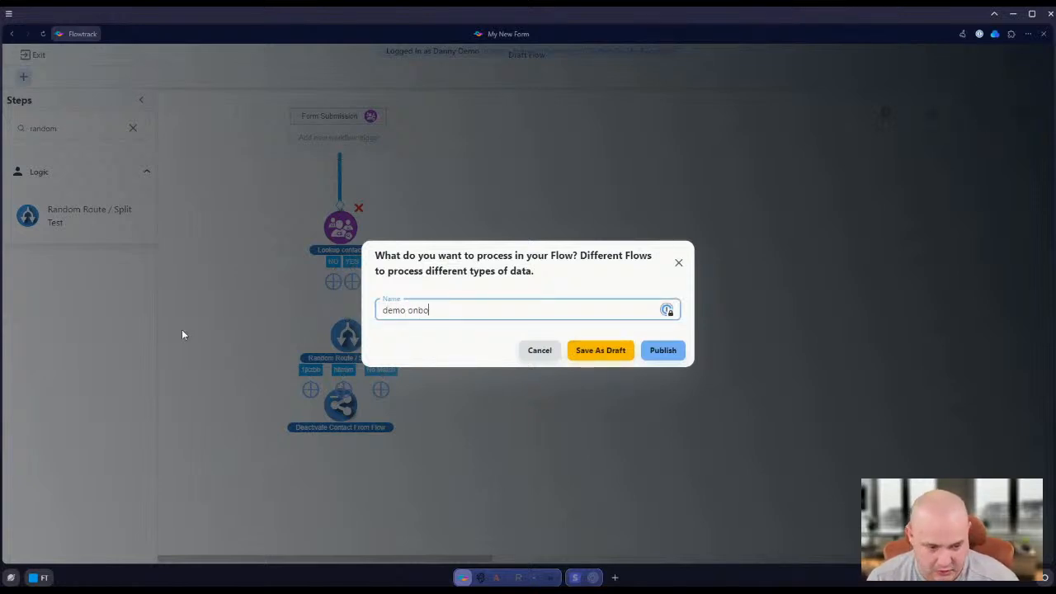
type("arding")
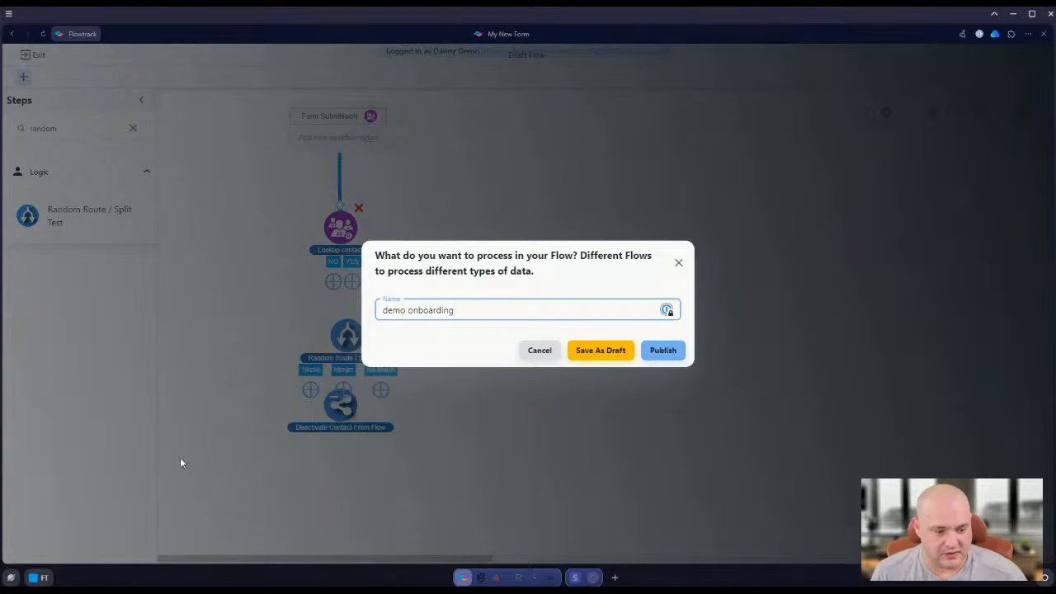
left_click(594, 350)
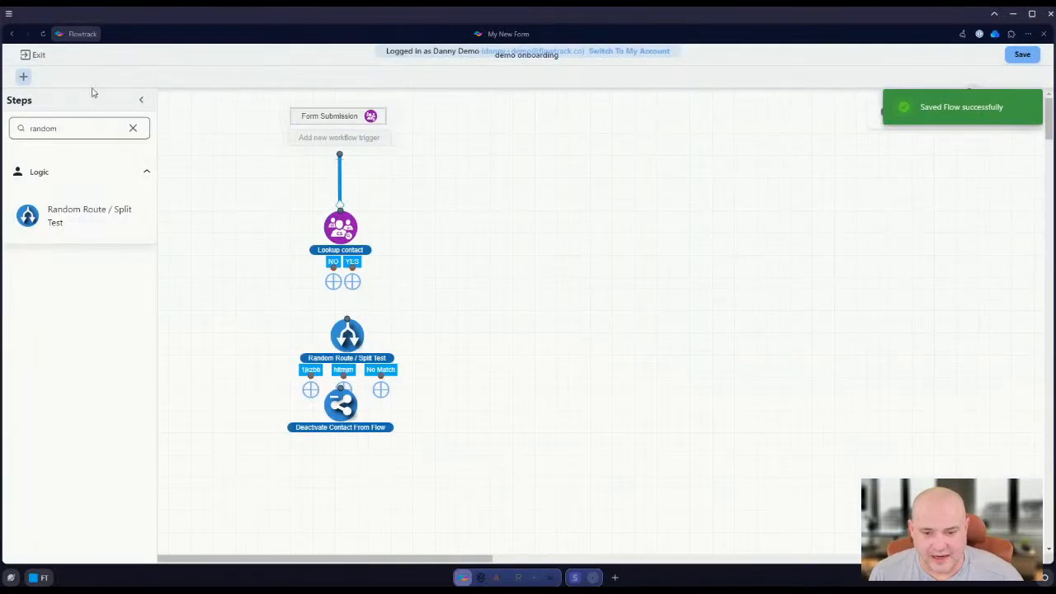
Exit the flow designer and open Page 2 of the Package Sign Up Demo custom form
left_click(37, 55)
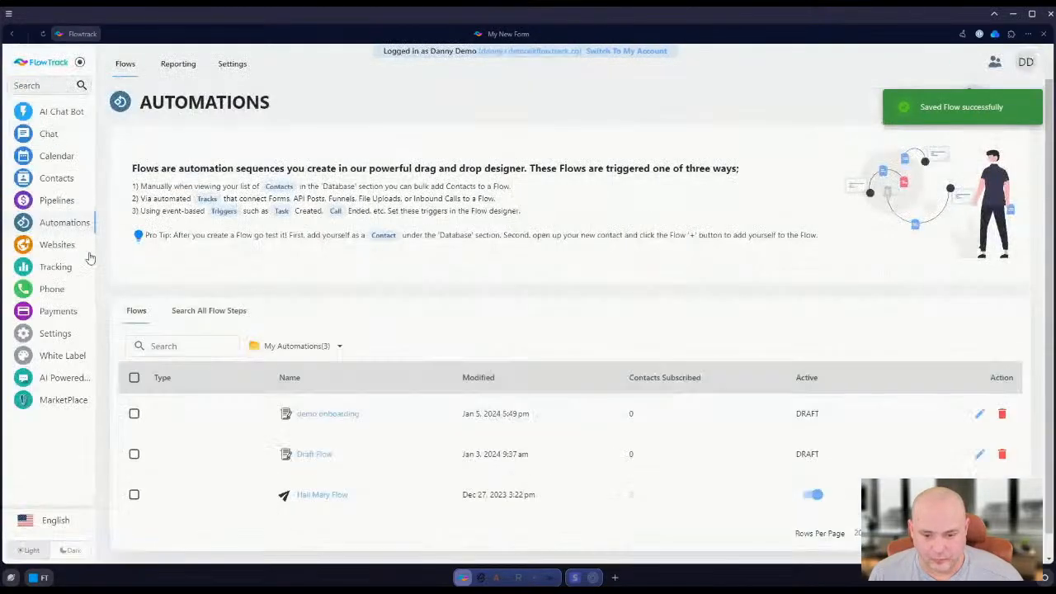
left_click(56, 177)
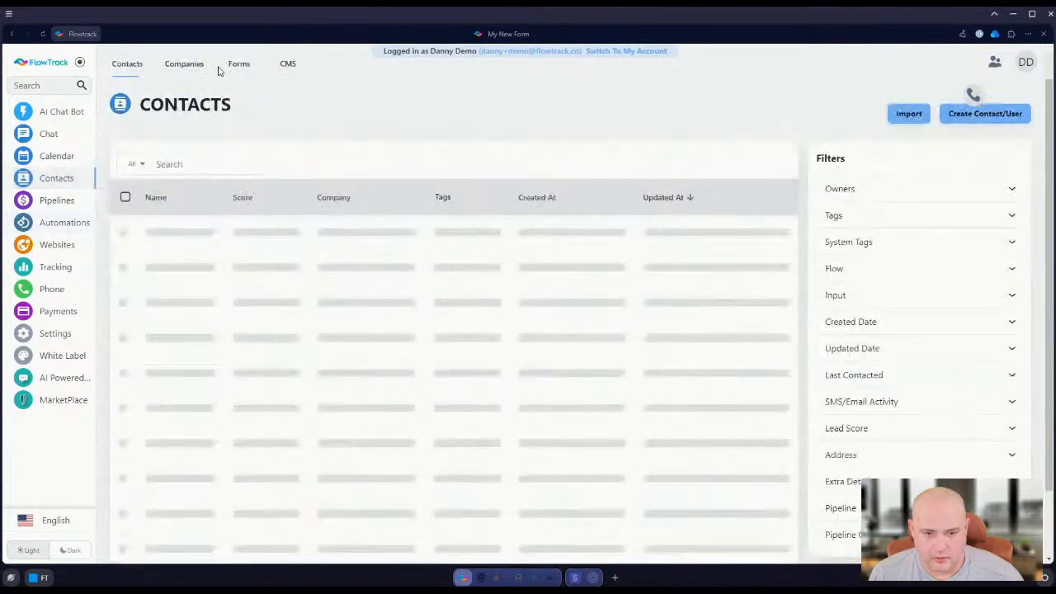
left_click(239, 63)
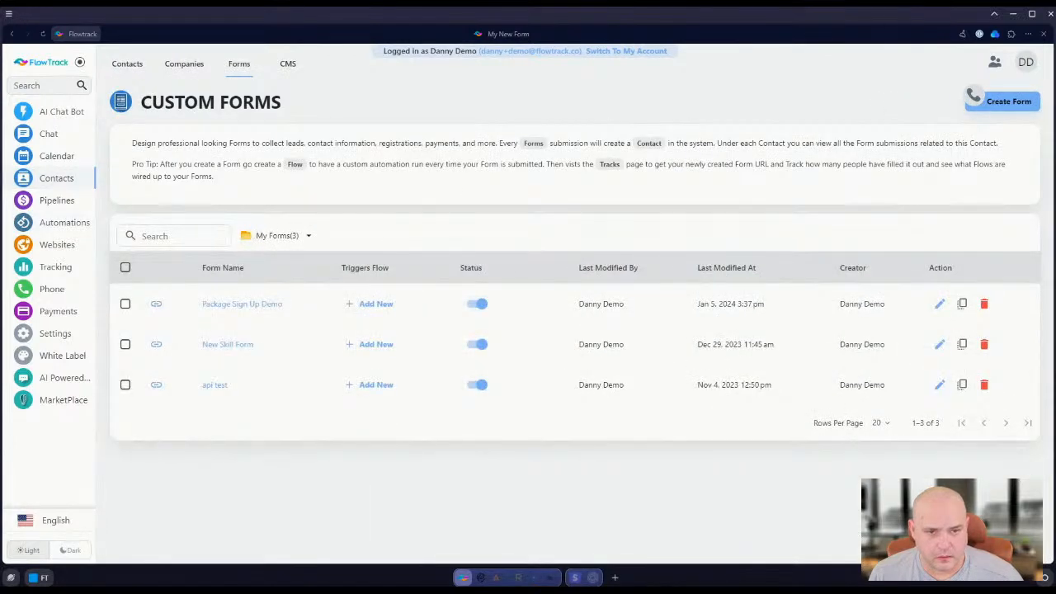
left_click(243, 304)
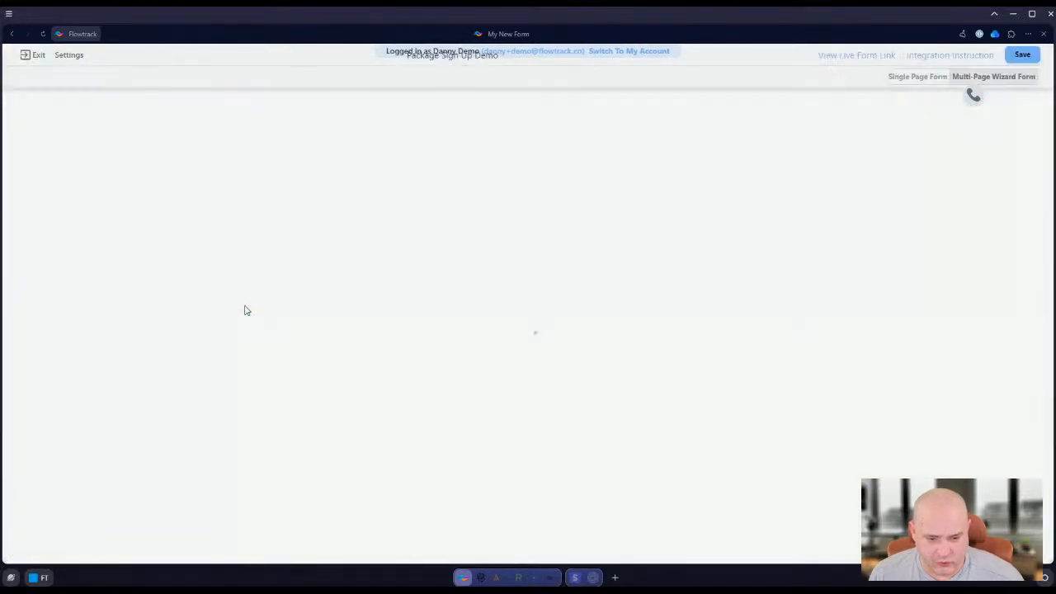
left_click(261, 136)
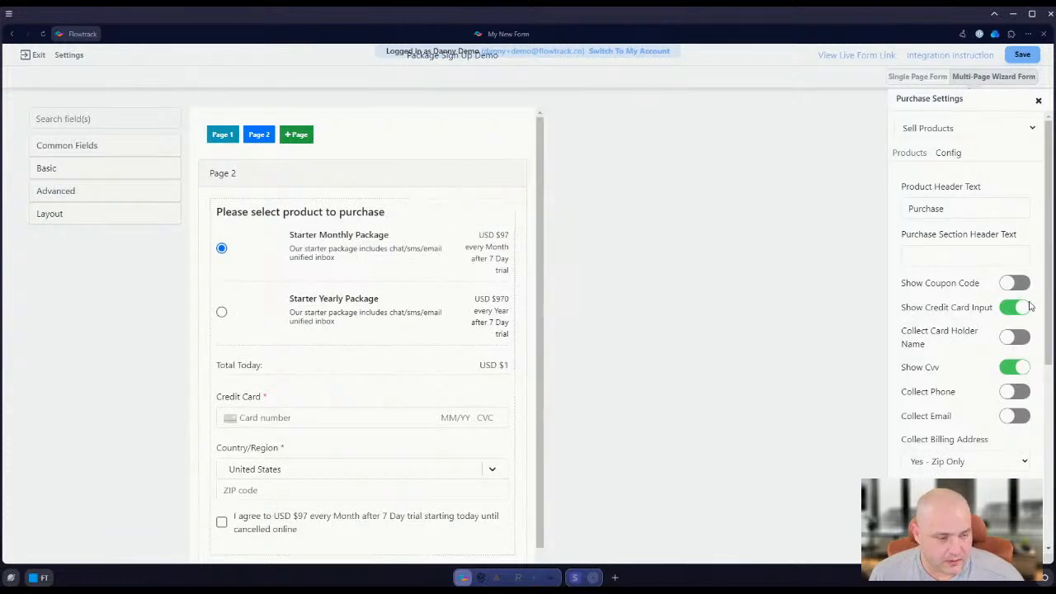
Examine the Page 2 purchase settings, including the configuration options, the product list and the Starter Monthly Package's item ID
scroll(989, 323, "down", 2)
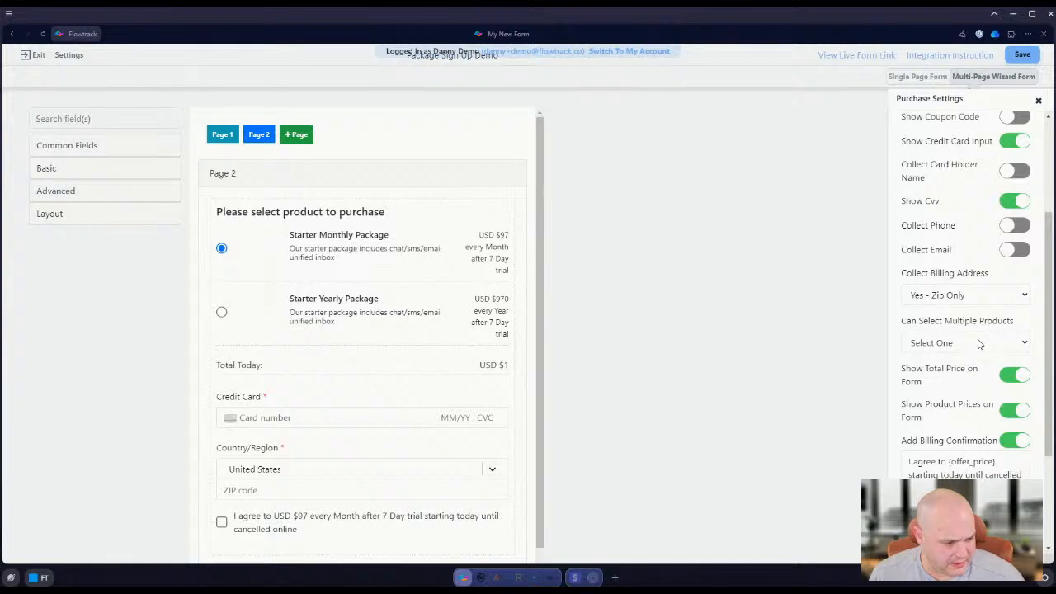
scroll(979, 345, "down", 2)
scroll(986, 305, "up", 5)
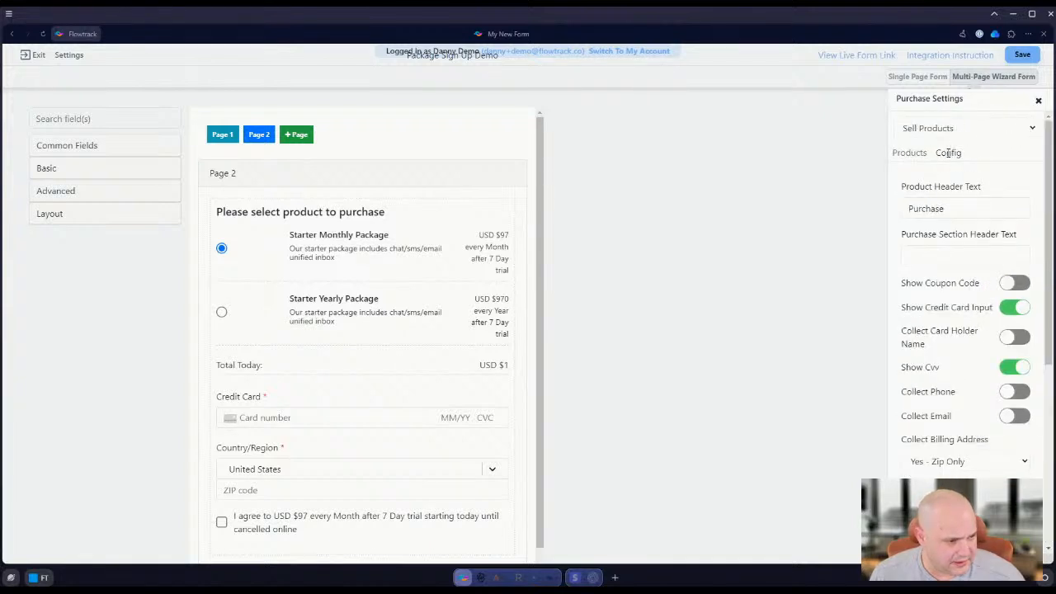
left_click(900, 153)
left_click(1003, 203)
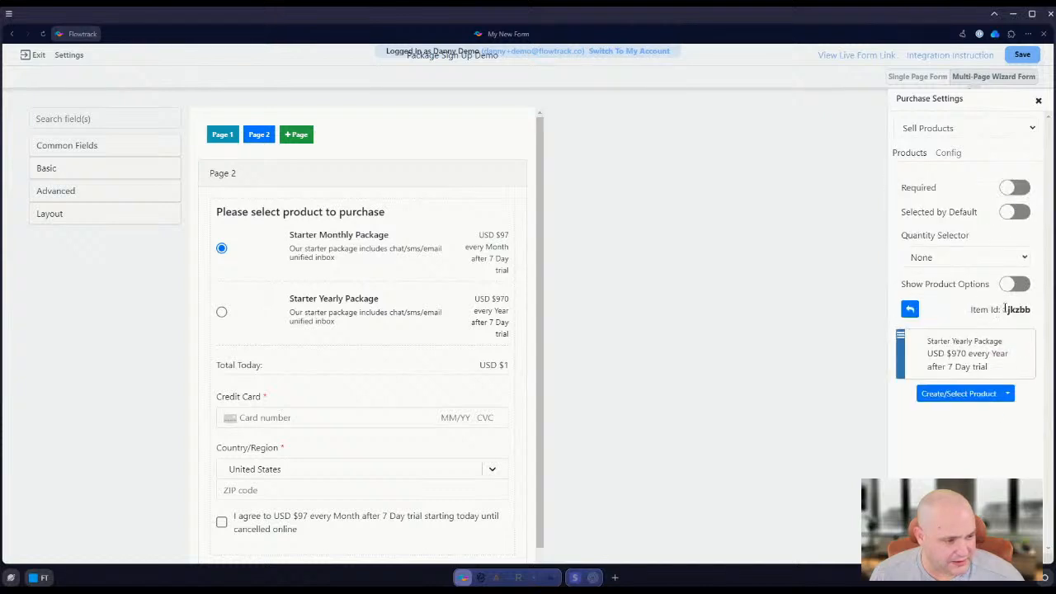
left_click(949, 153)
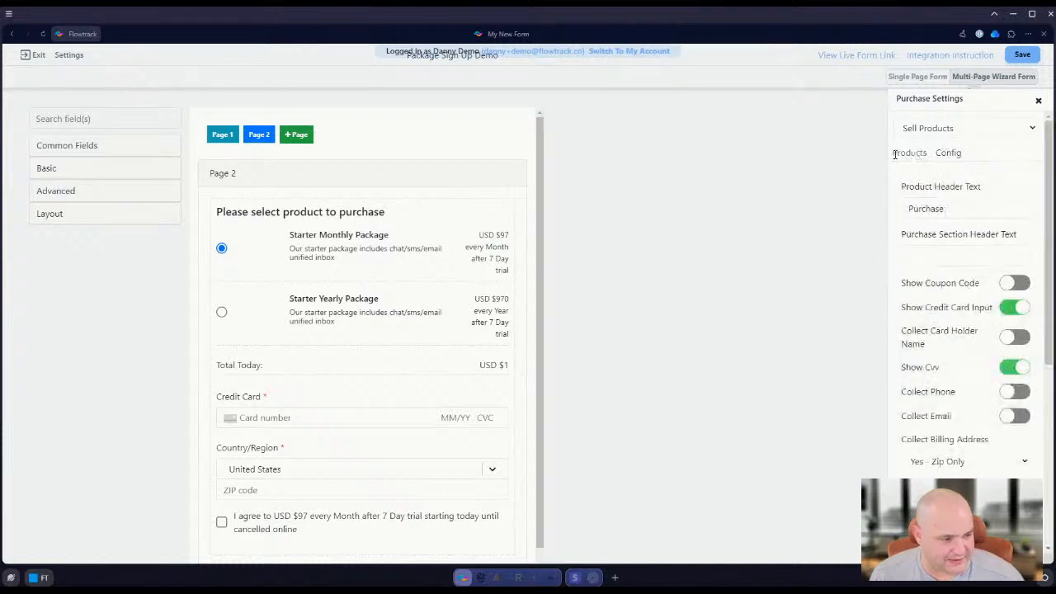
left_click(904, 152)
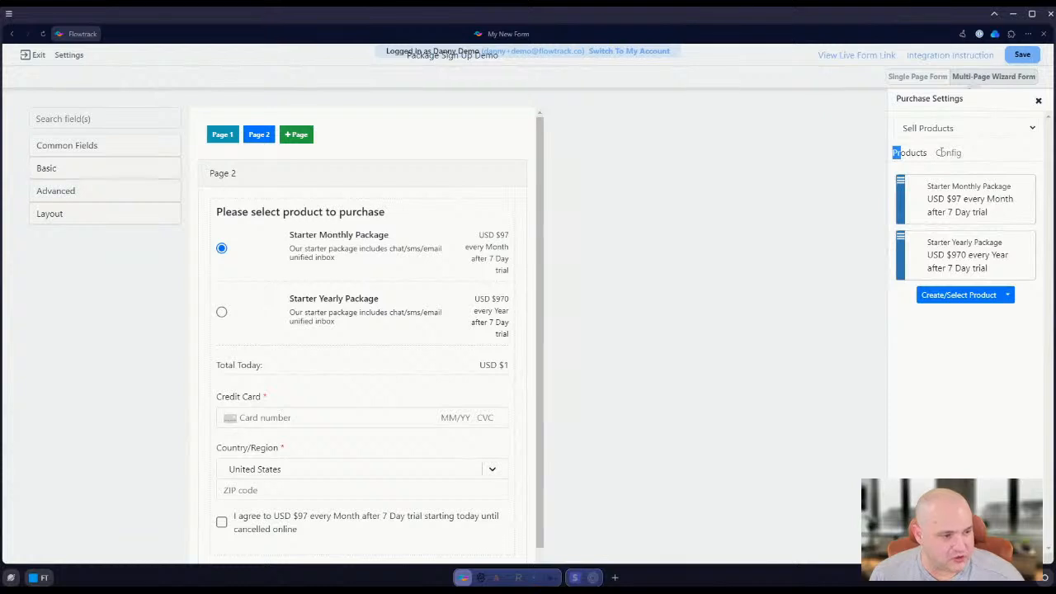
left_click(949, 153)
left_click(329, 252)
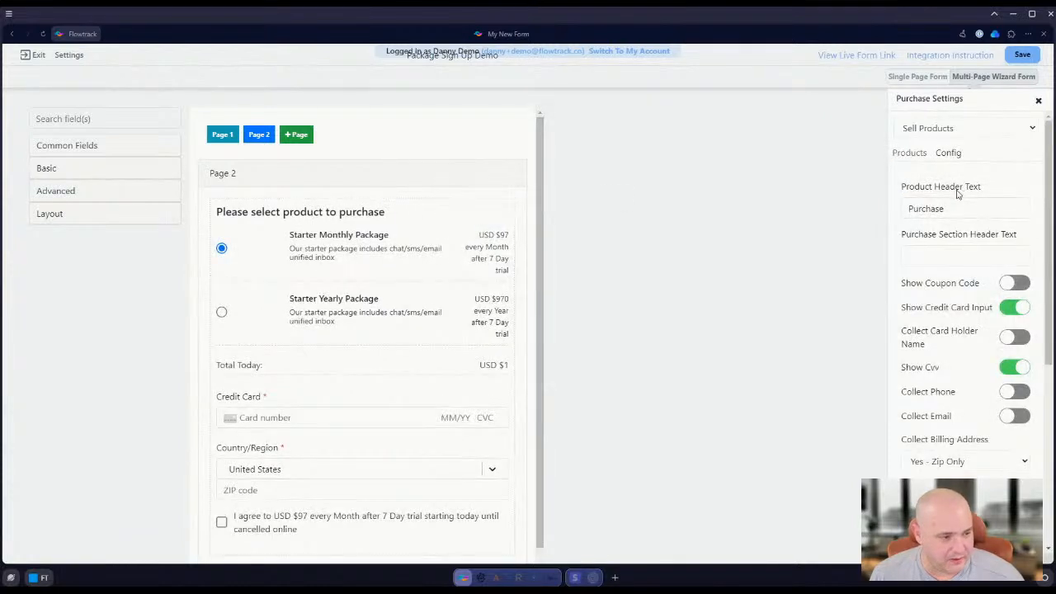
Check the item IDs of the Starter Monthly Package and the Starter Yearly Package in the purchase product list
left_click(915, 154)
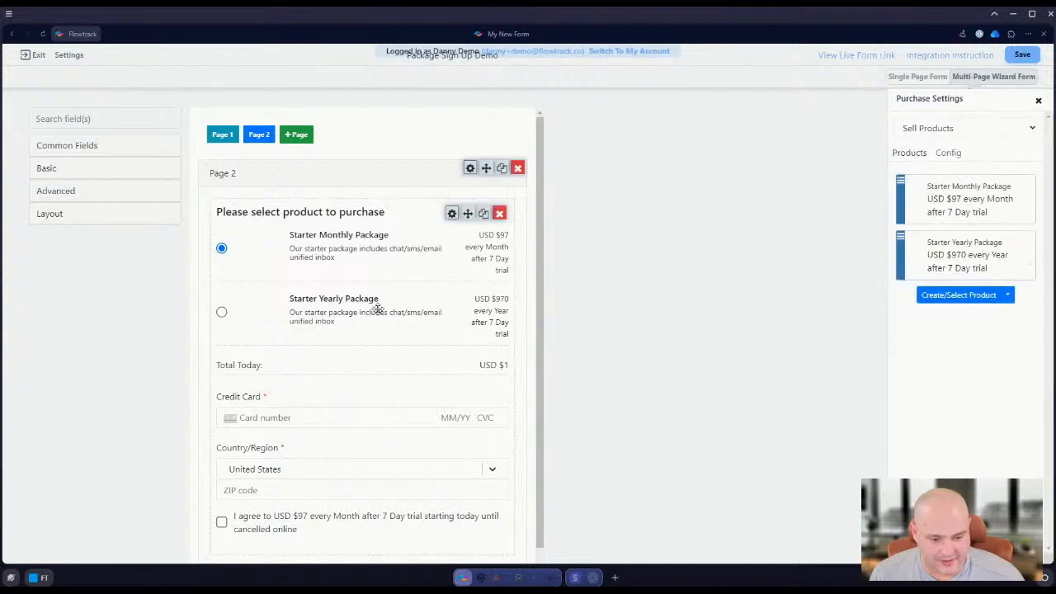
left_click(1002, 200)
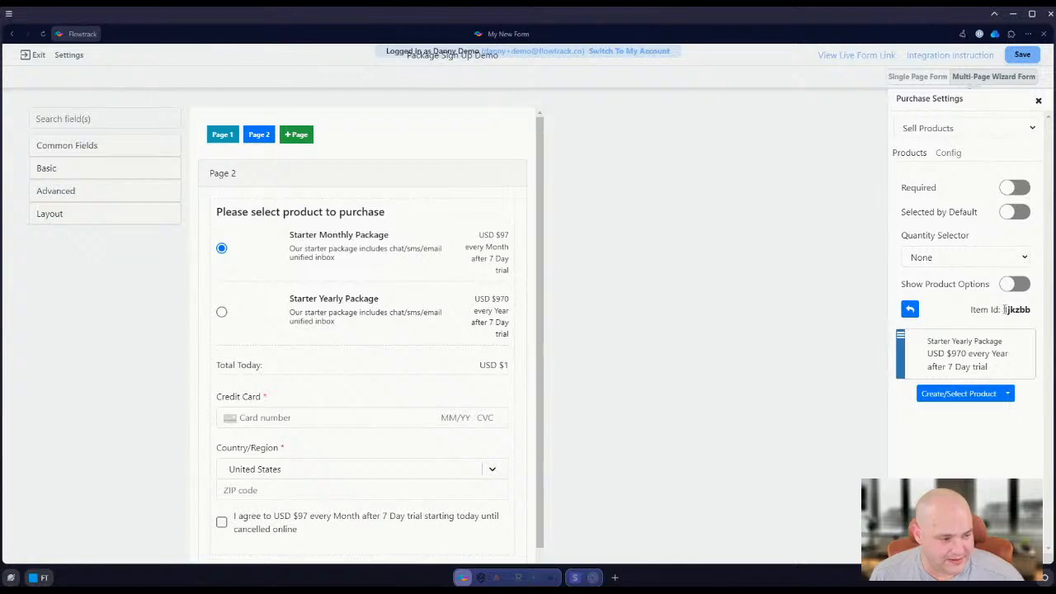
left_click_drag(1005, 310, 1028, 308)
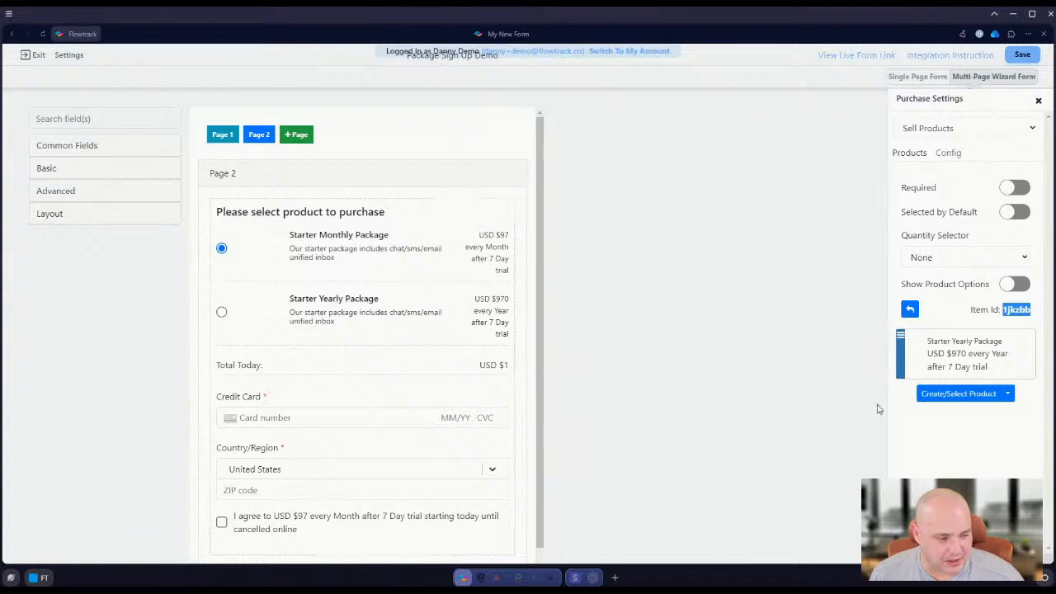
left_click(1001, 357)
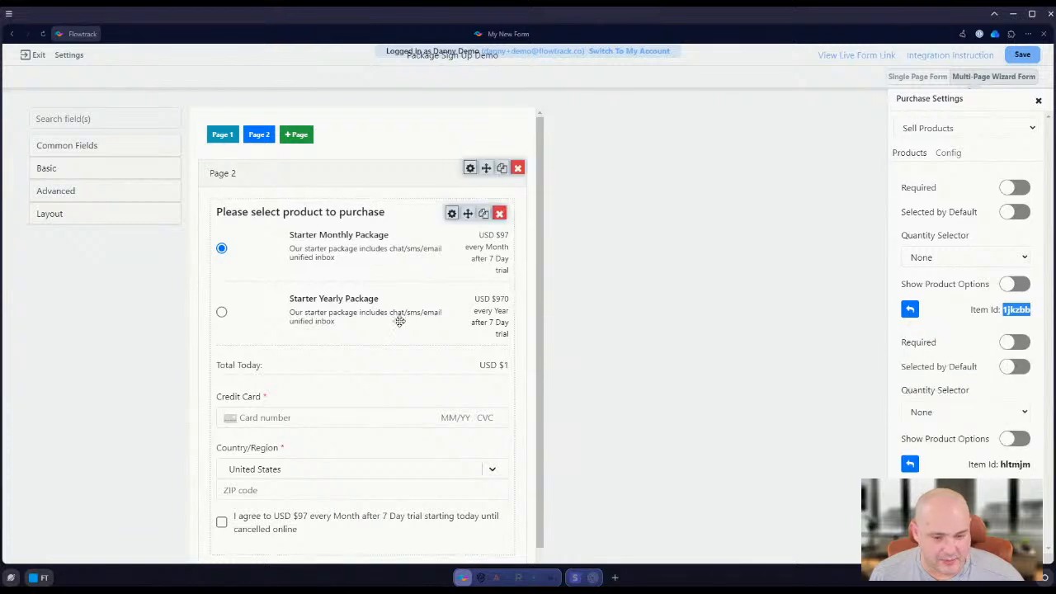
Exit the form editor and open the "demo onboarding" flow from the automations list
left_click(15, 51)
left_click(35, 62)
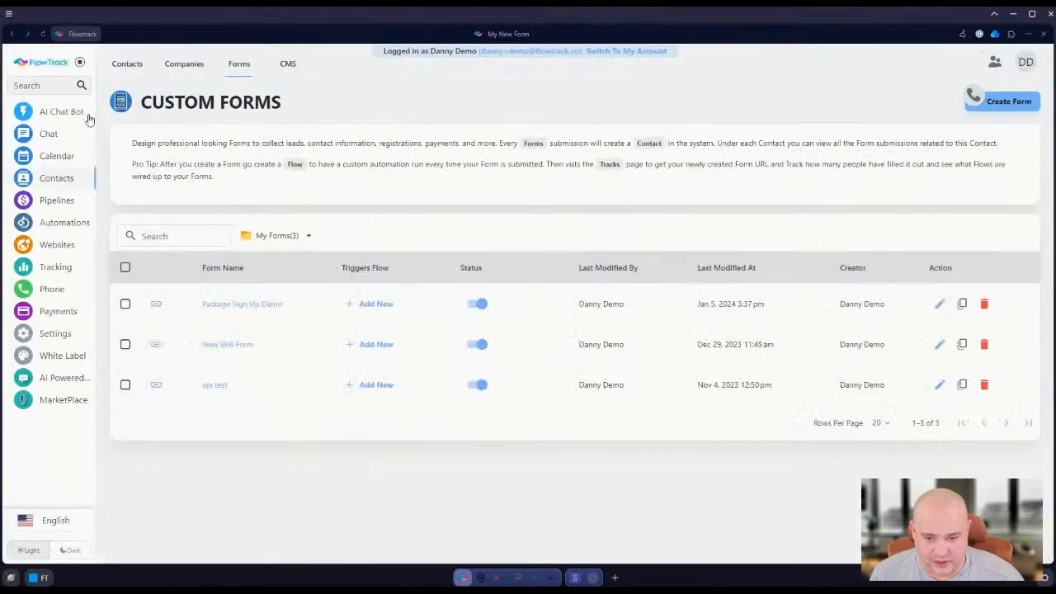
left_click(64, 222)
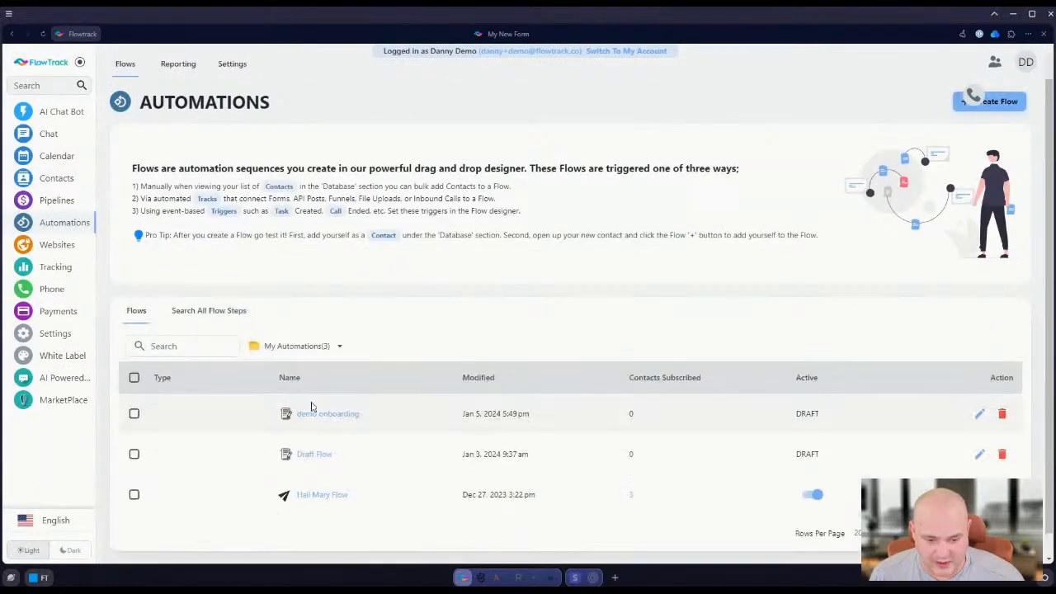
left_click(324, 415)
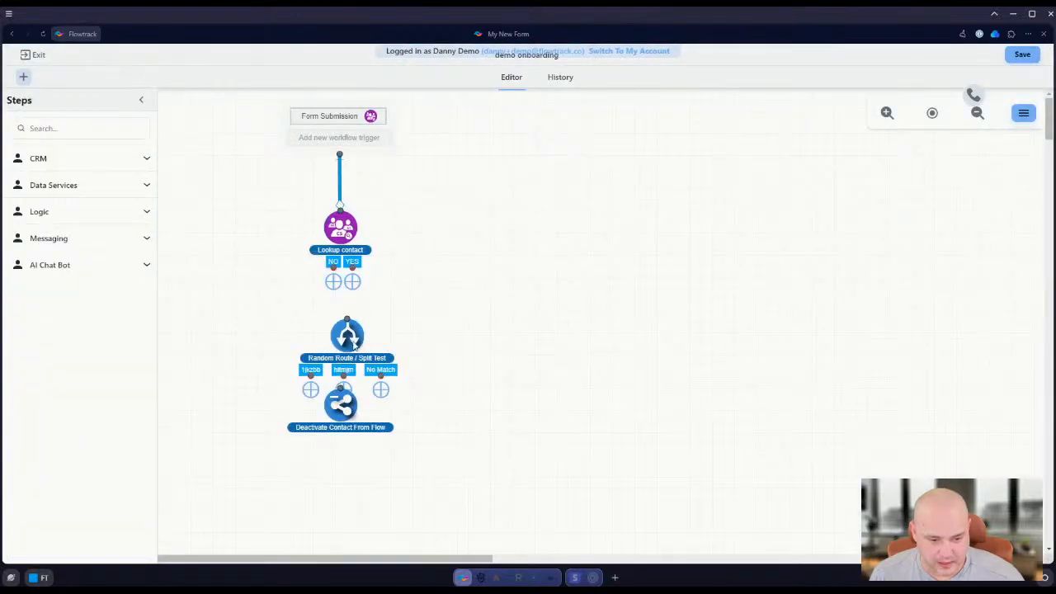
In the Random Route / Split Test step, label the branch matching 1jkzbb "Monthly 97"
left_click(347, 332)
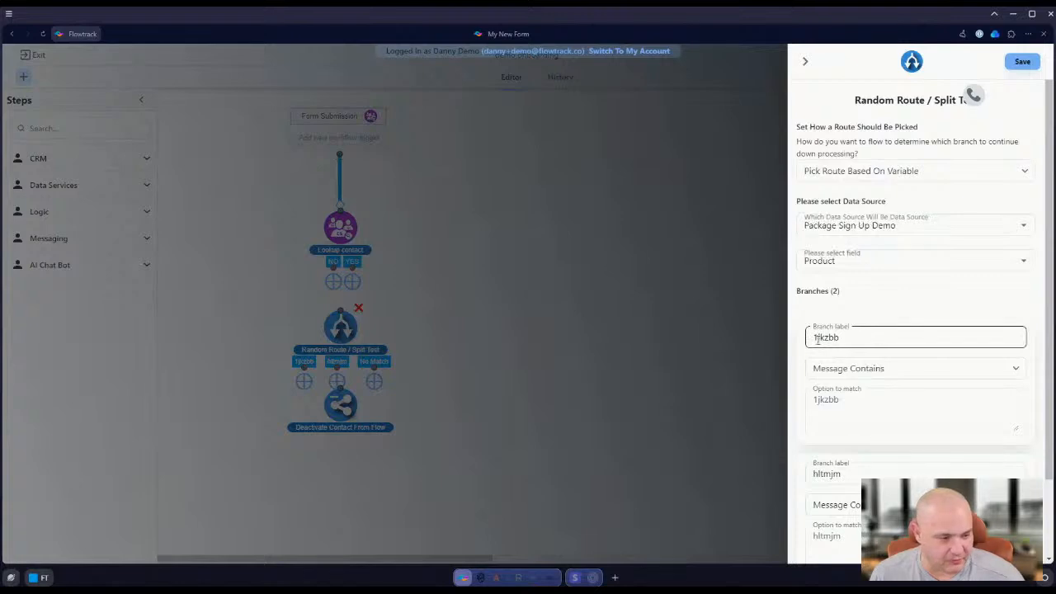
left_click_drag(873, 334, 676, 339)
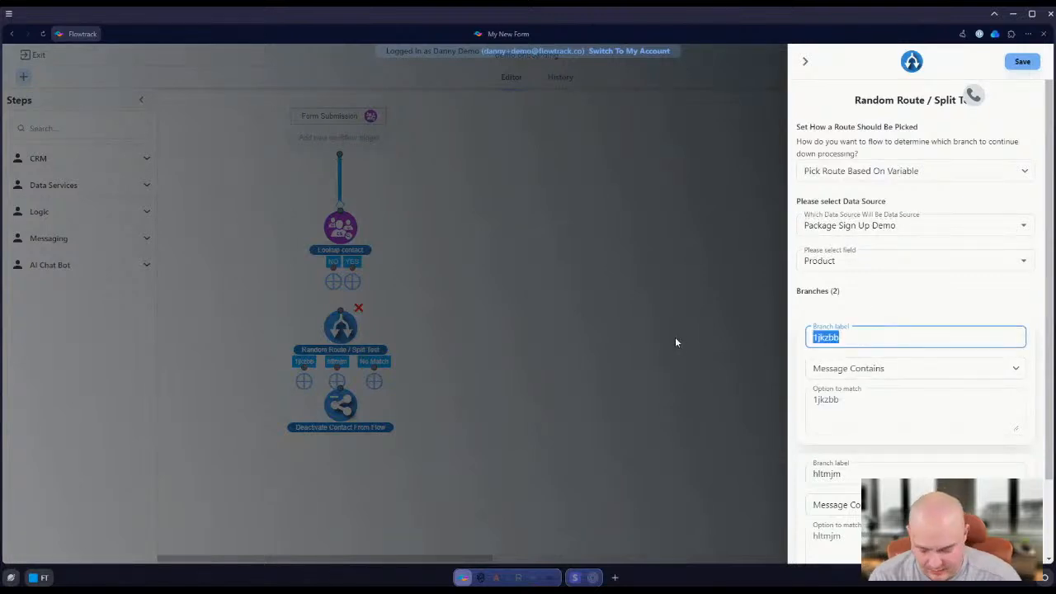
type("Montl")
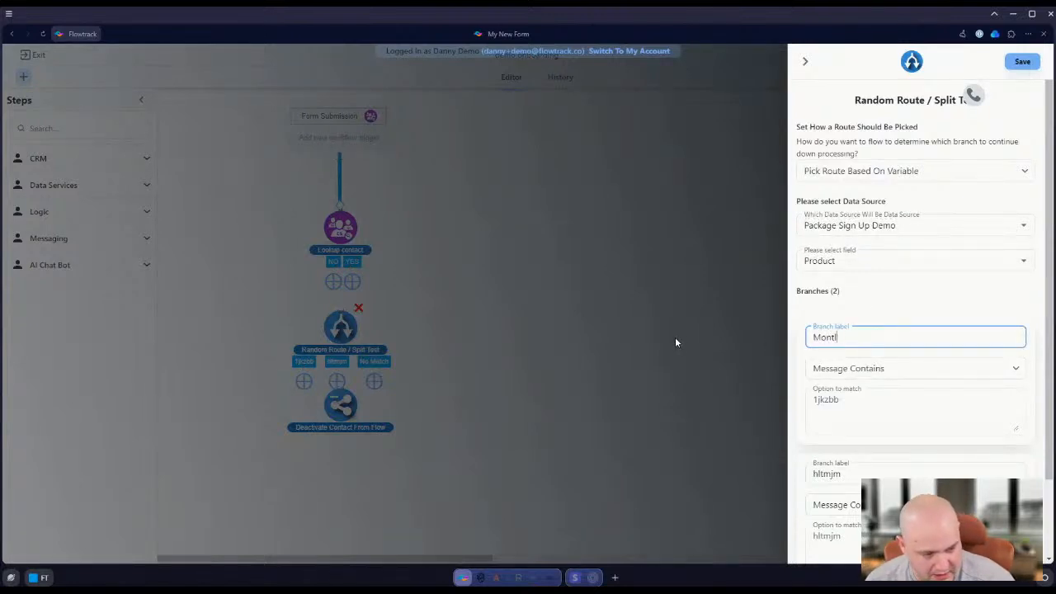
key("BackSpace")
type("hly 9")
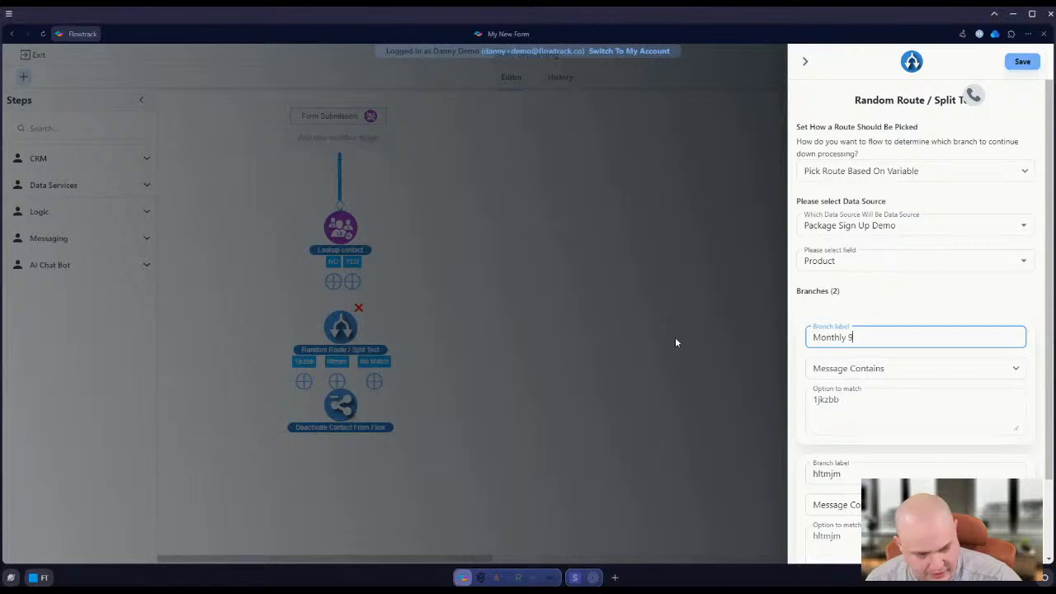
type("7")
Label the branch matching hltmjm "Yearly 970" and save the Random Route / Split Test step
scroll(868, 366, "down", 1)
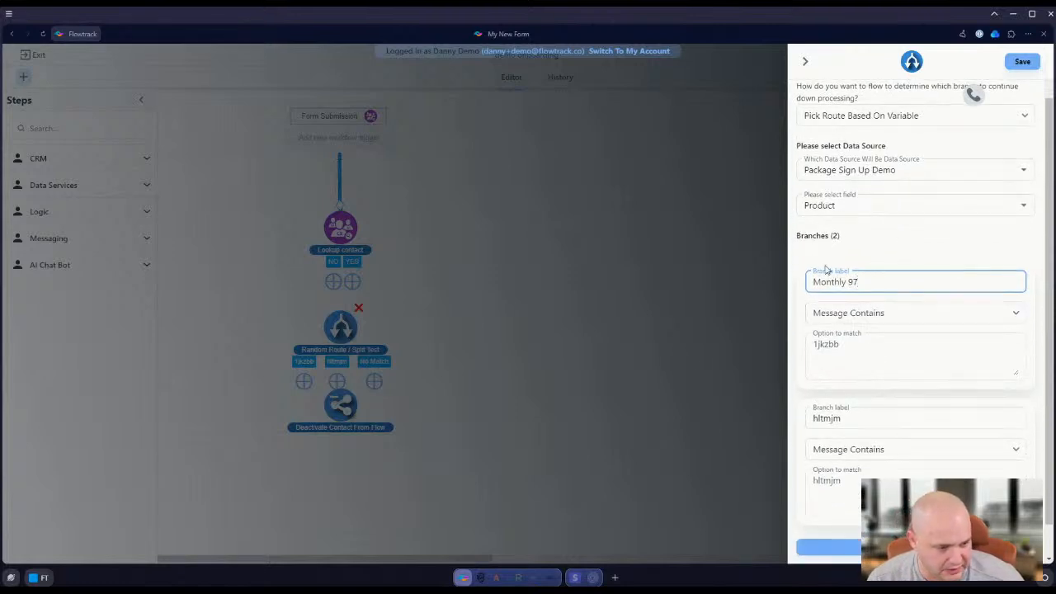
double_click(827, 418)
type("Y")
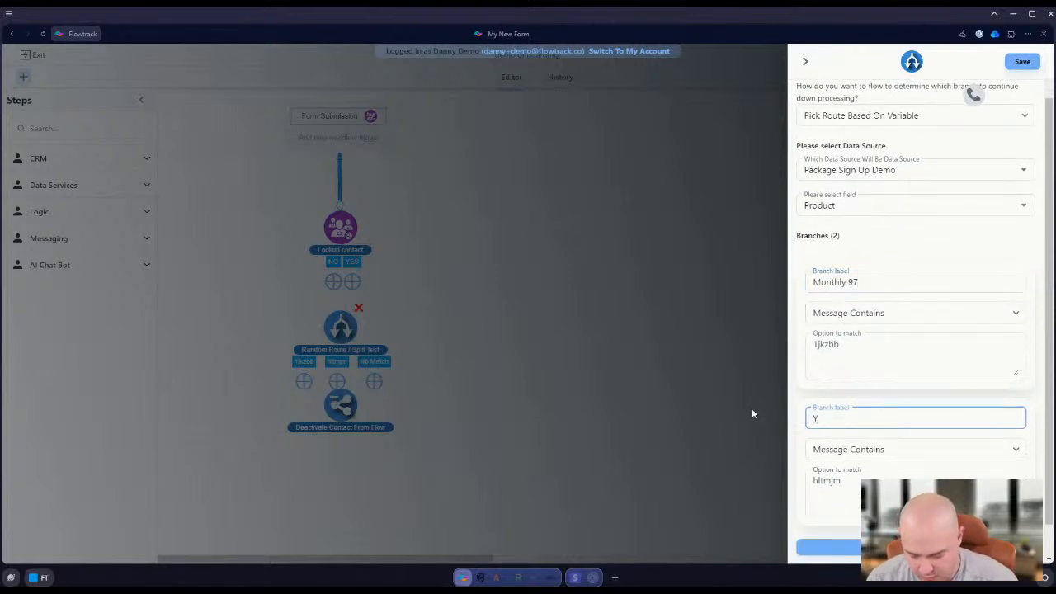
type("early ")
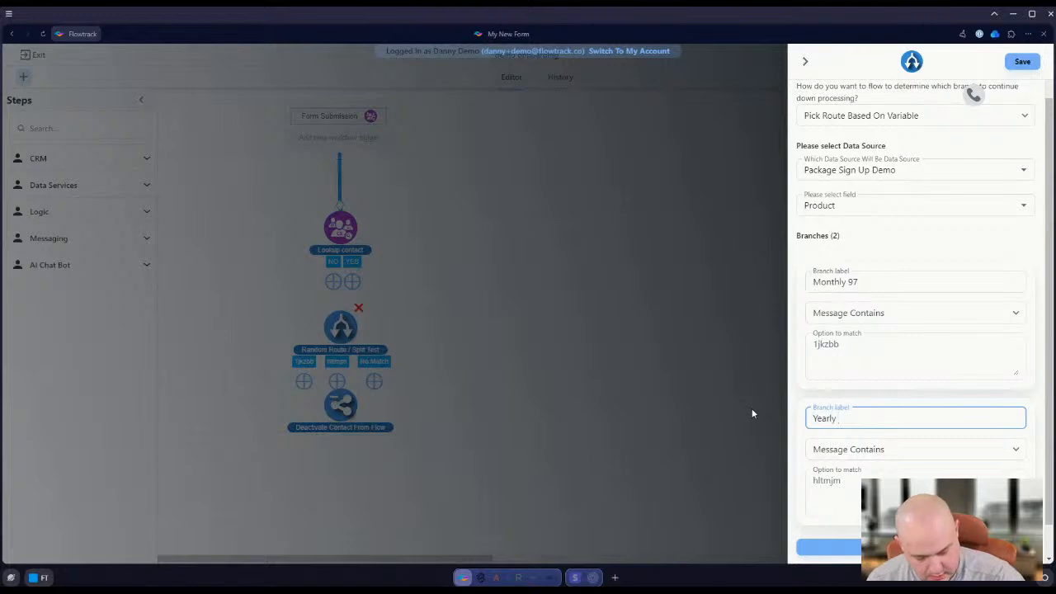
type("970")
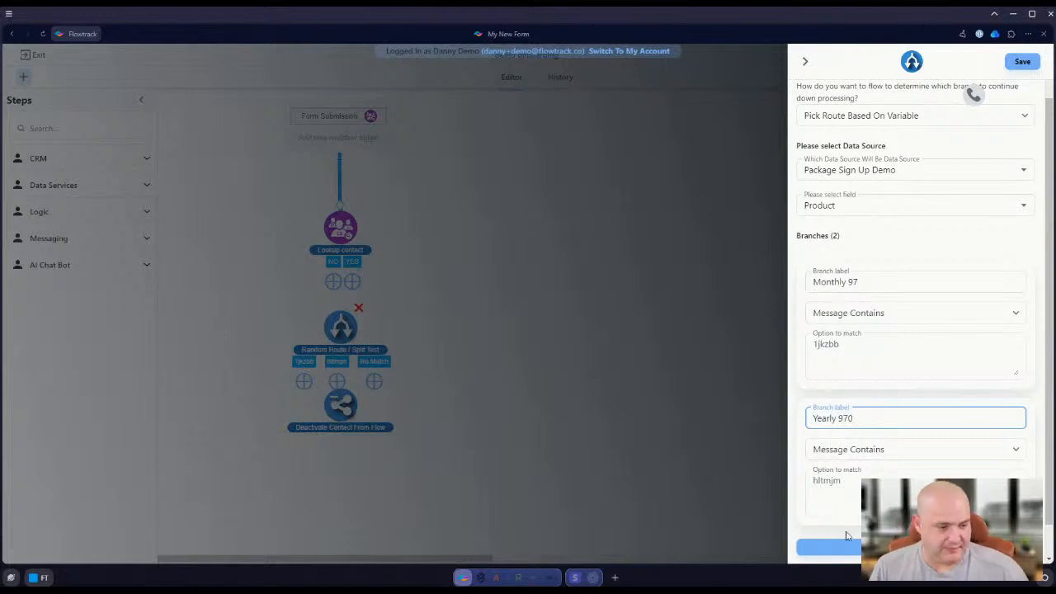
left_click(826, 547)
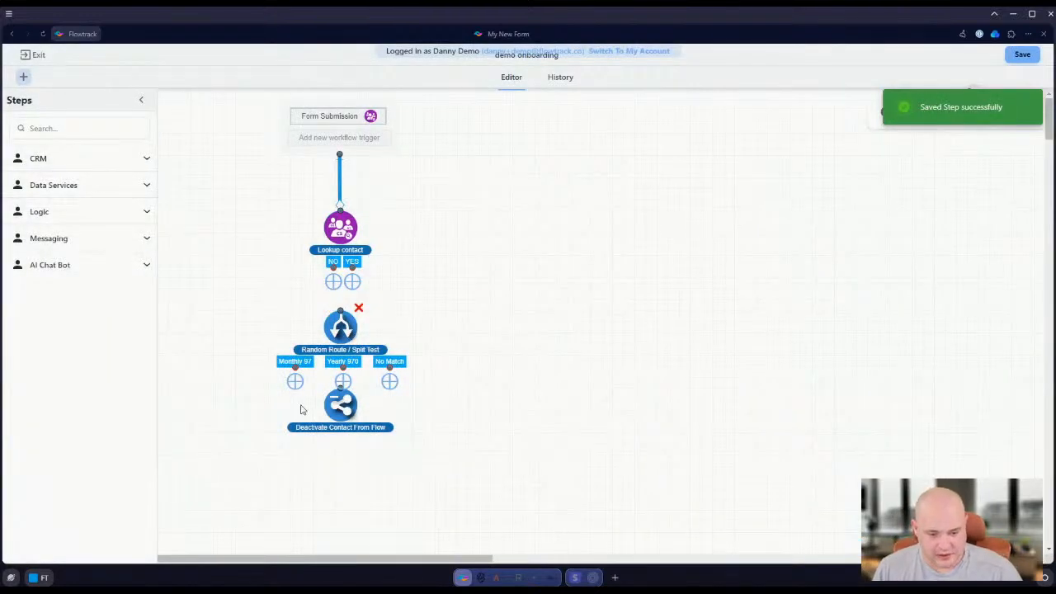
Move Deactivate Contact From Flow further down the canvas and connect Lookup contact's NO and YES outputs to the Random Route / Split Test step
left_click_drag(334, 440, 324, 517)
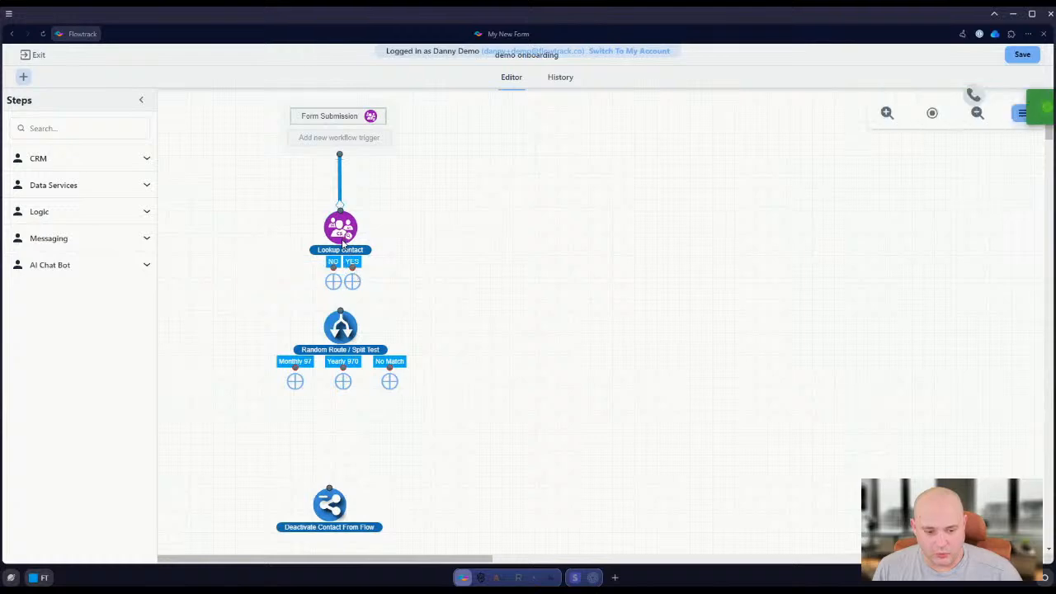
left_click_drag(353, 265, 341, 312)
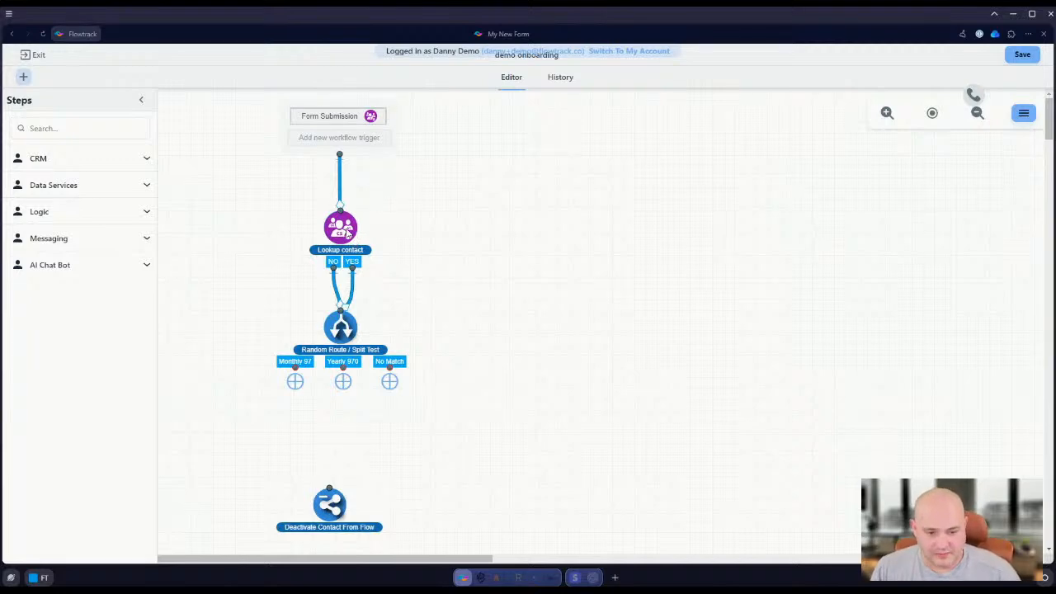
Review the settings of the Lookup contact step and the branches of the Random Route / Split Test step
left_click(340, 233)
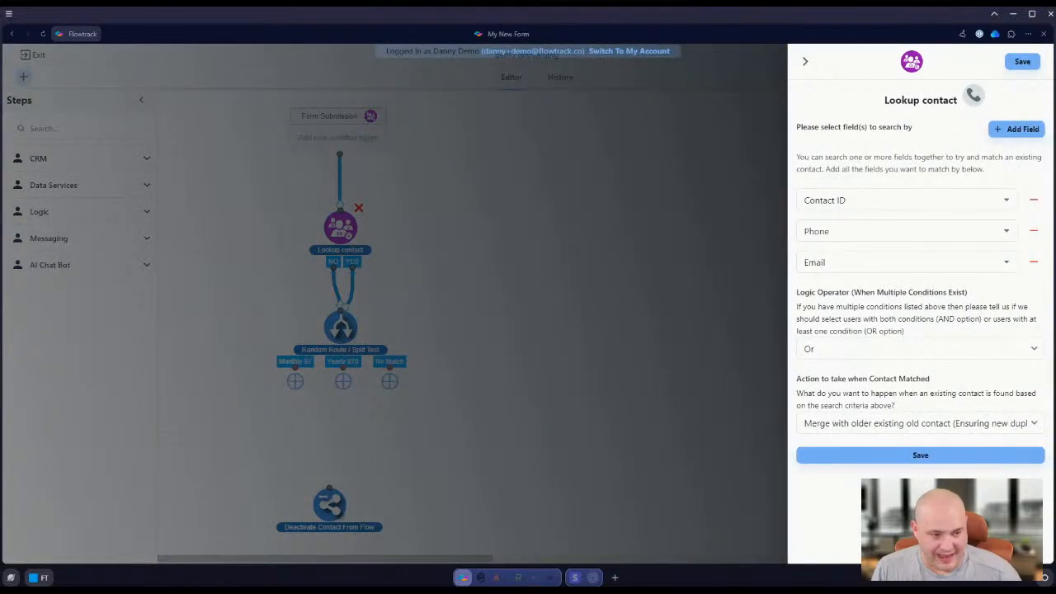
left_click(805, 61)
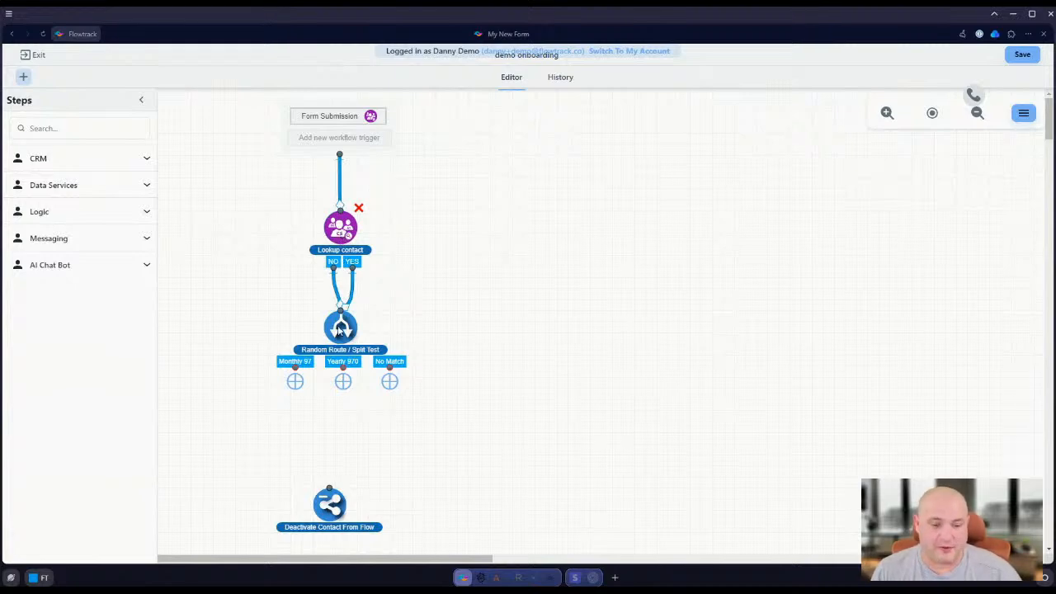
left_click_drag(341, 333, 341, 322)
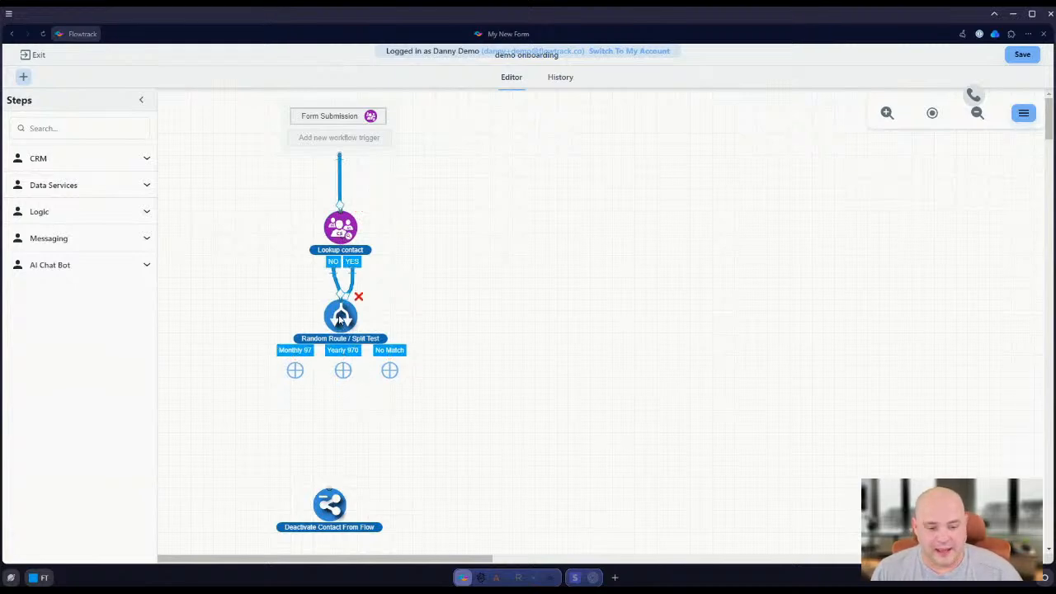
left_click(341, 324)
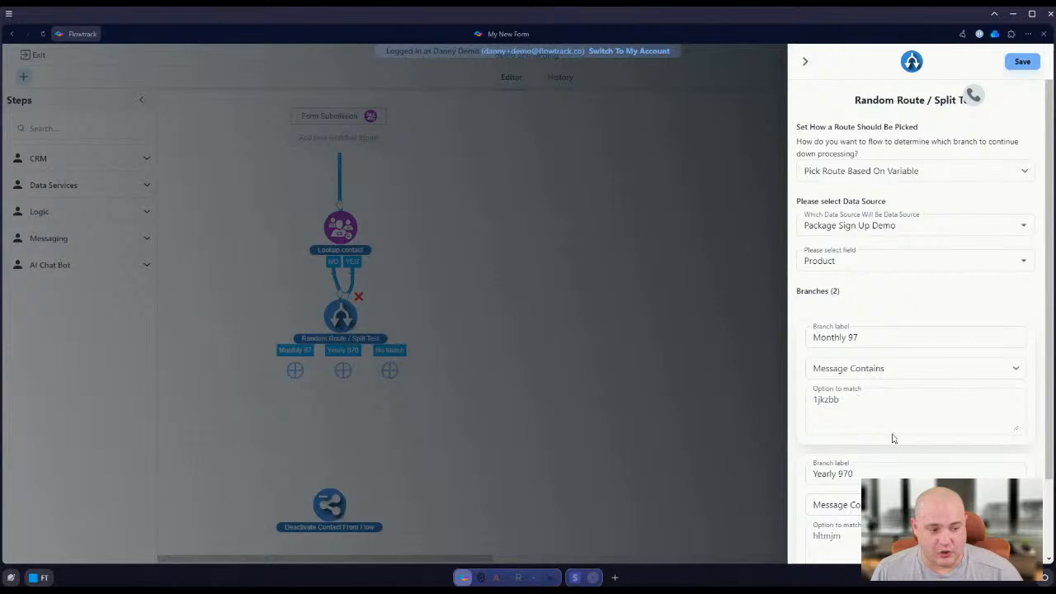
left_click(806, 61)
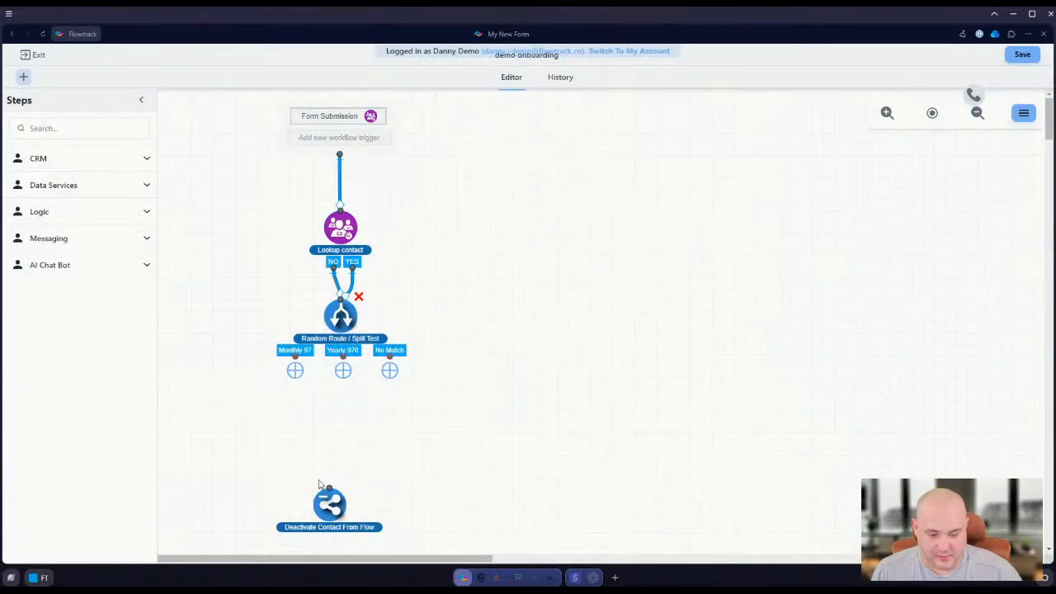
Find the Send Email step by searching for "email" and place it on the canvas below the Monthly 97 branch
left_click_drag(340, 505, 340, 516)
scroll(361, 364, "down", 3)
left_click(54, 128)
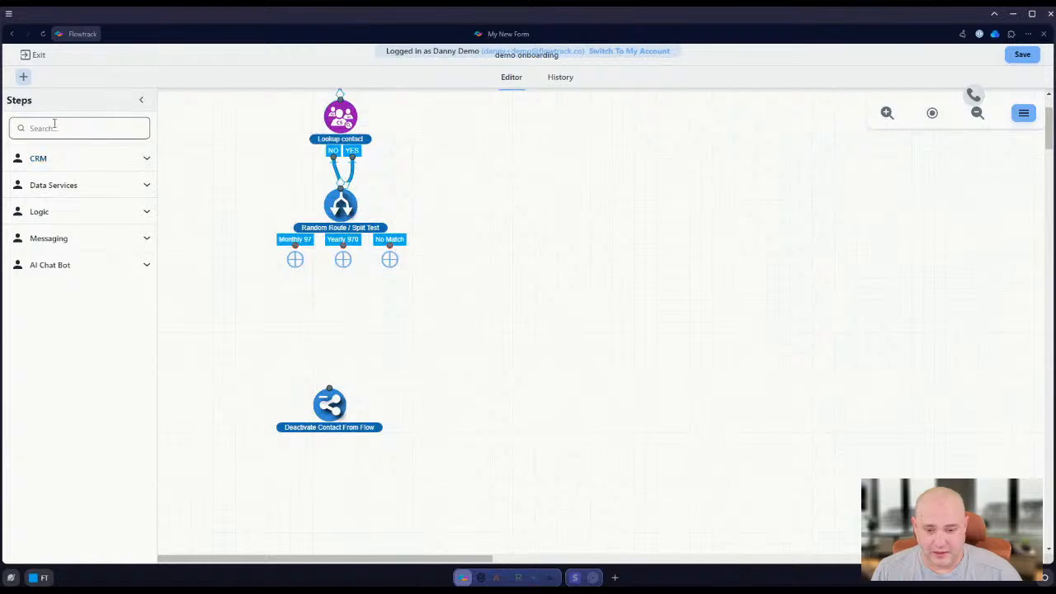
type("ema")
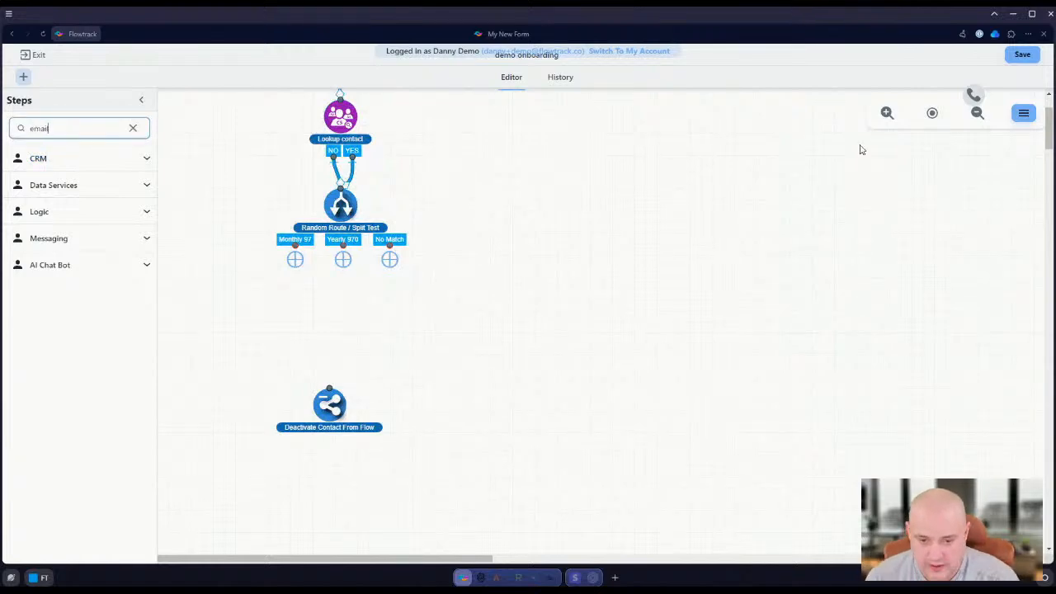
type("il")
left_click_drag(64, 320, 253, 320)
Set the email's subject to "Your New Monthly Subscription" and its sender name to "System Name"
left_click(832, 193)
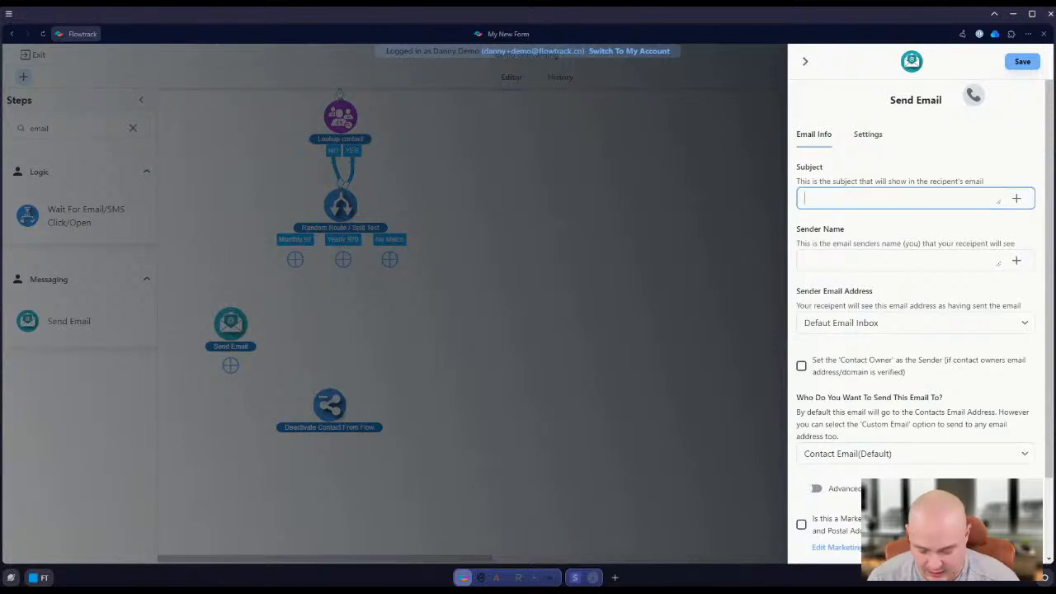
type("Your New M")
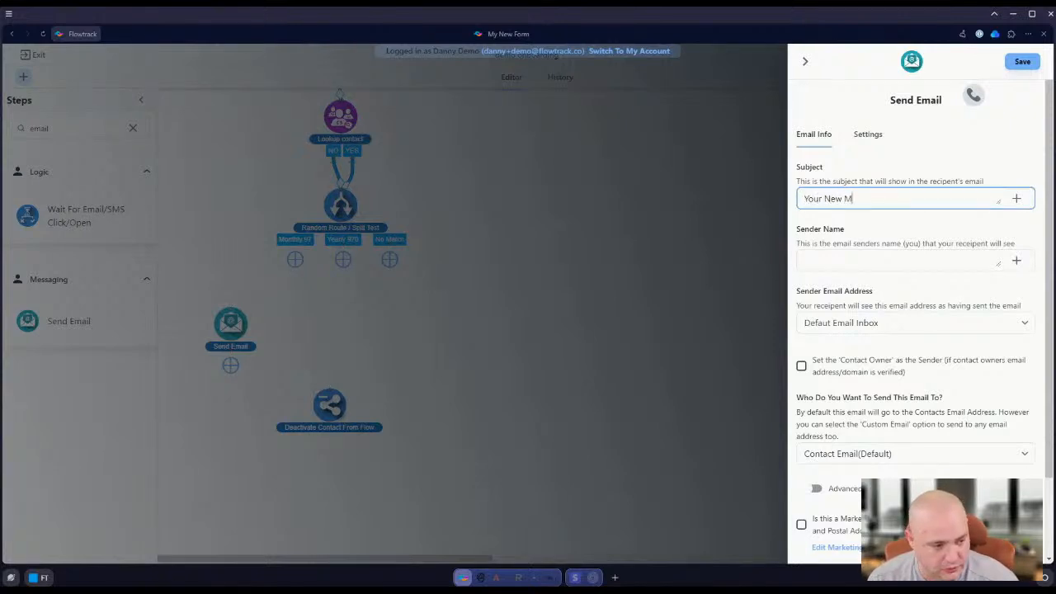
type("onthly Subscription")
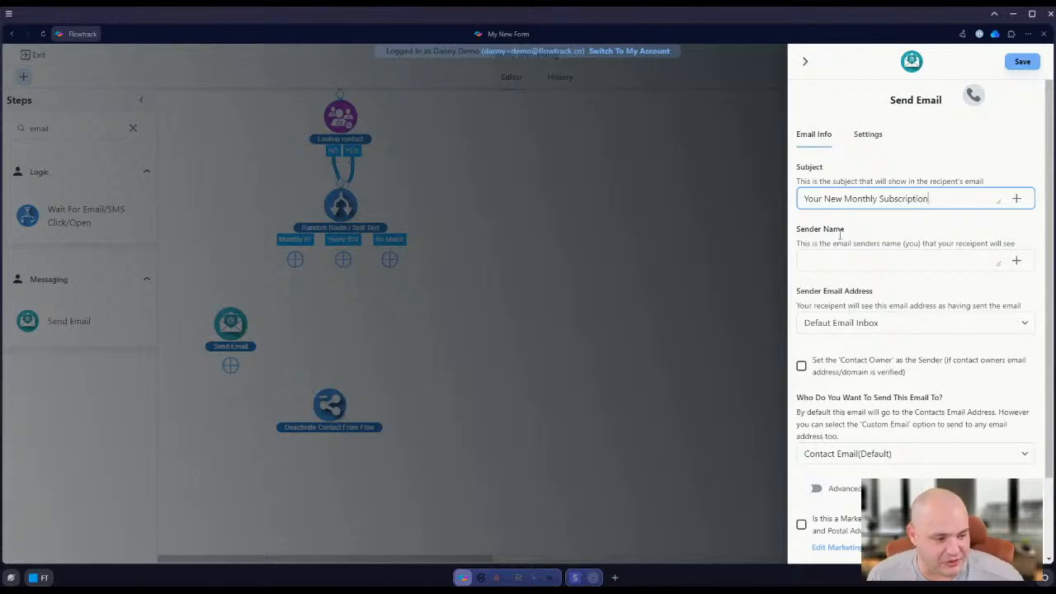
left_click(834, 263)
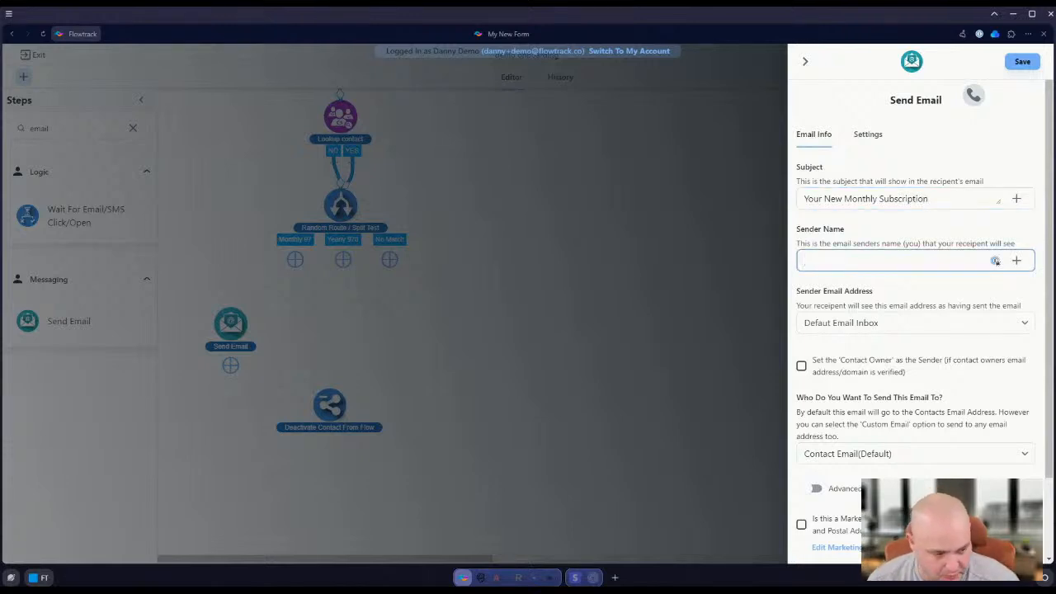
type("System Nam")
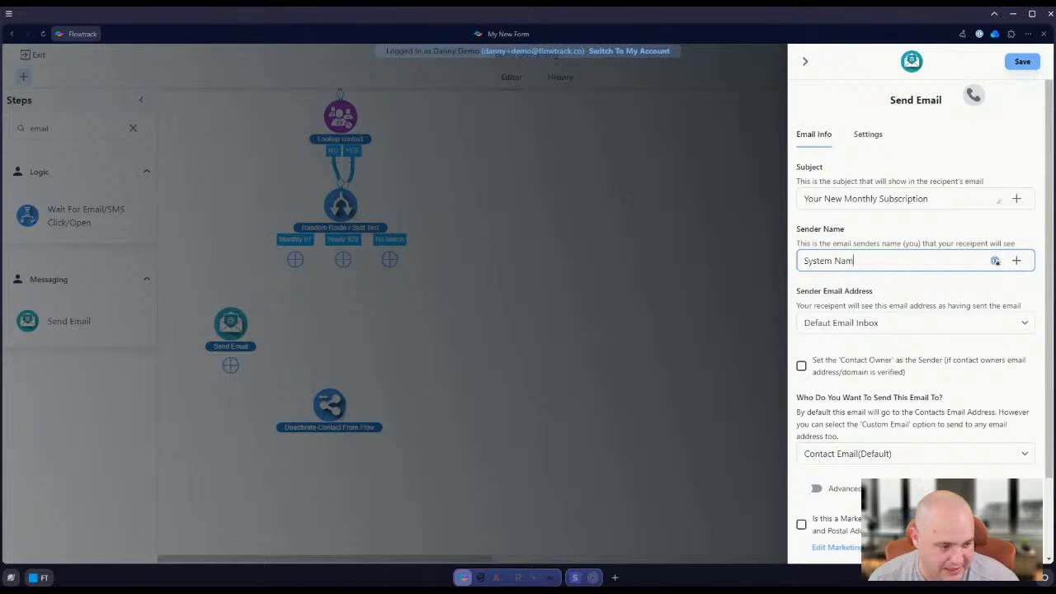
type("e")
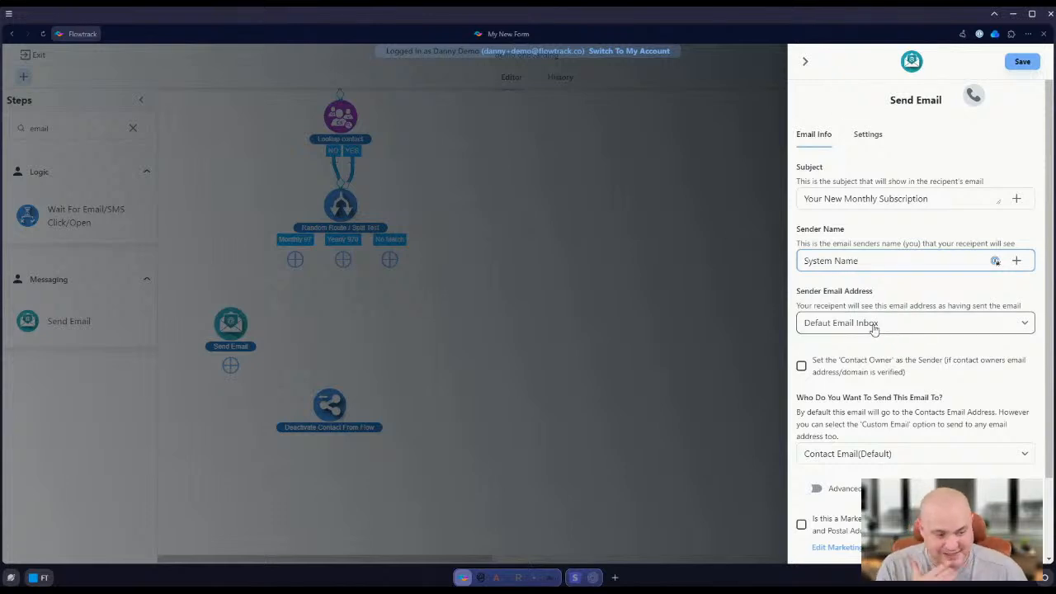
Try the Custom email option for the sender email address and return the selection to Default Email Inbox
scroll(874, 326, "down", 1)
scroll(858, 322, "down", 1)
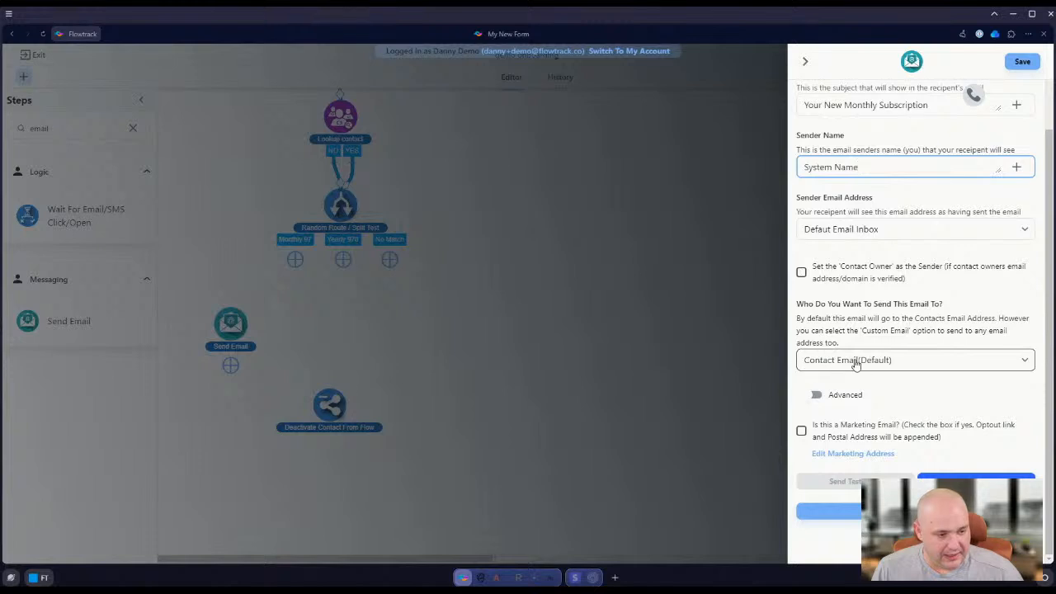
left_click(842, 229)
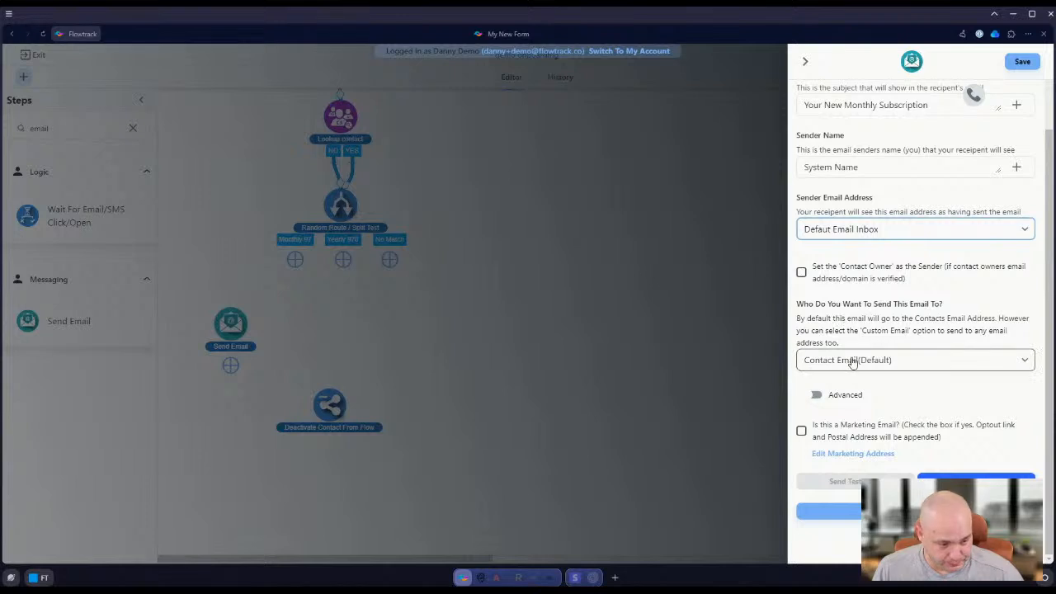
left_click(840, 264)
left_click(828, 259)
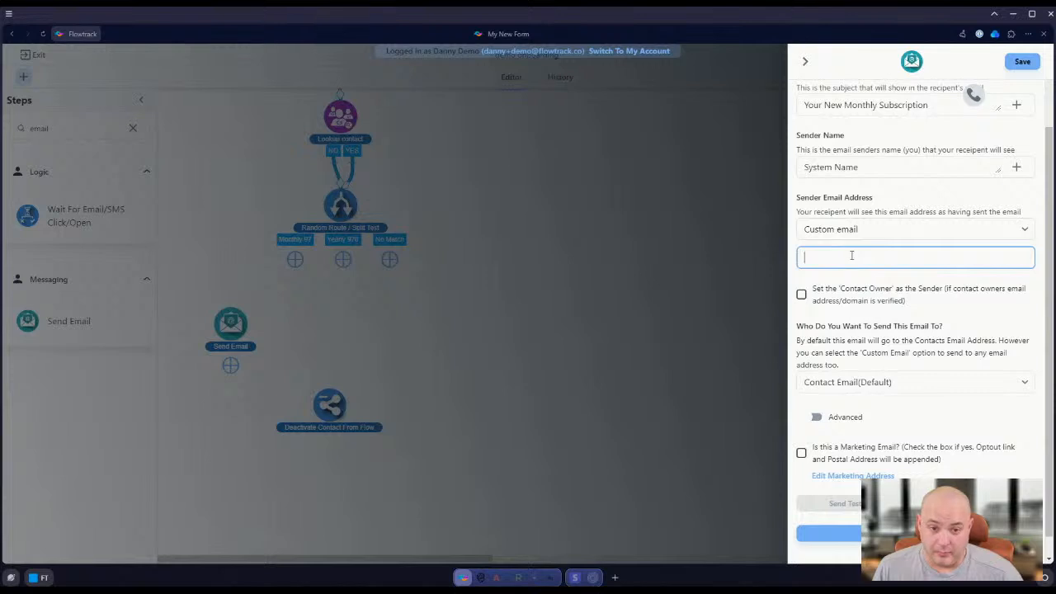
left_click(830, 229)
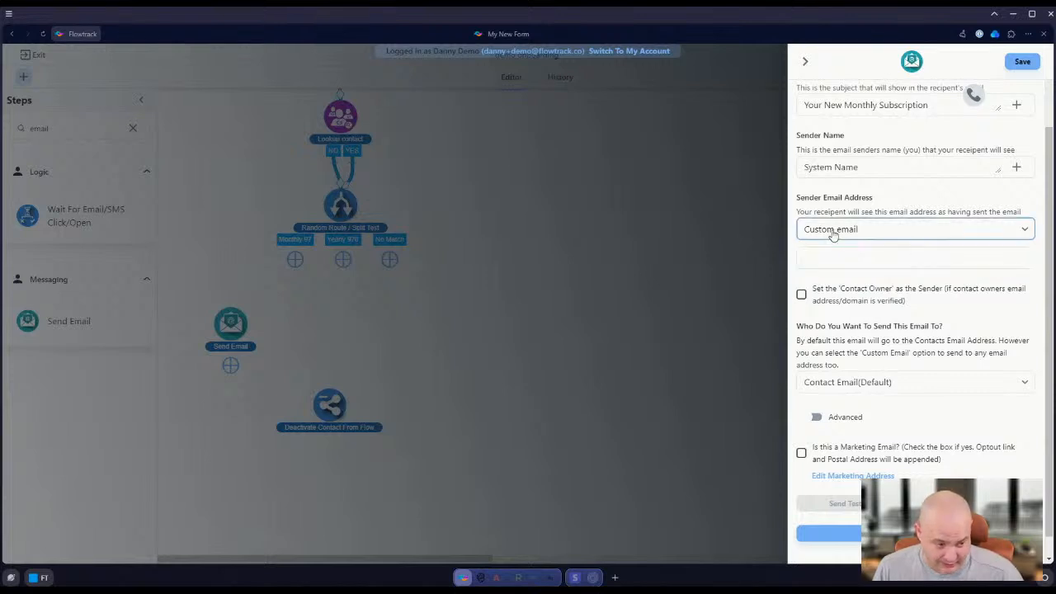
left_click(849, 246)
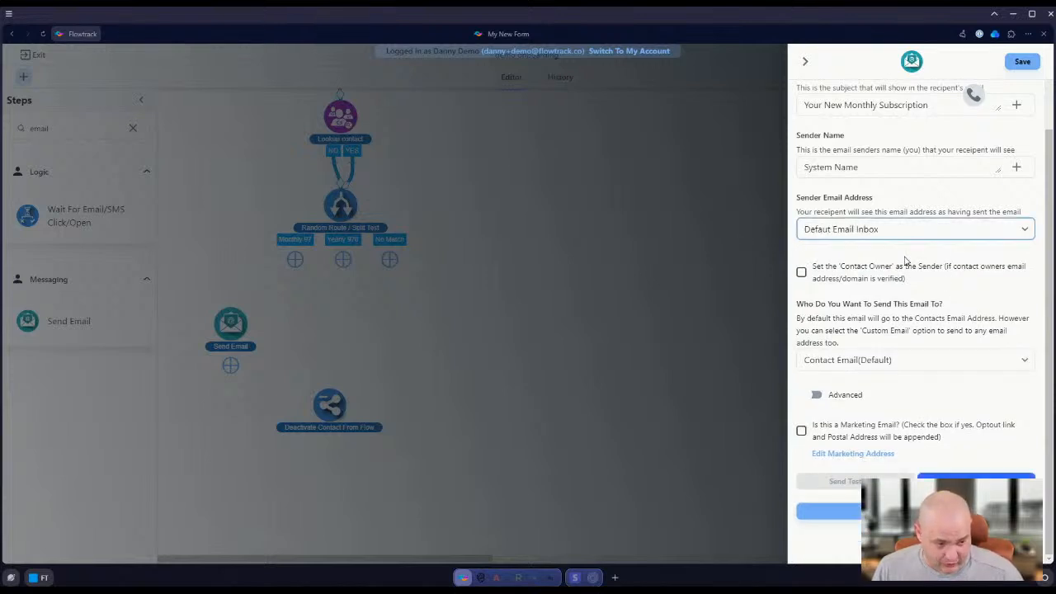
Examine the email's recipient options and its advanced CC, BCC and reply-to fields
left_click(835, 361)
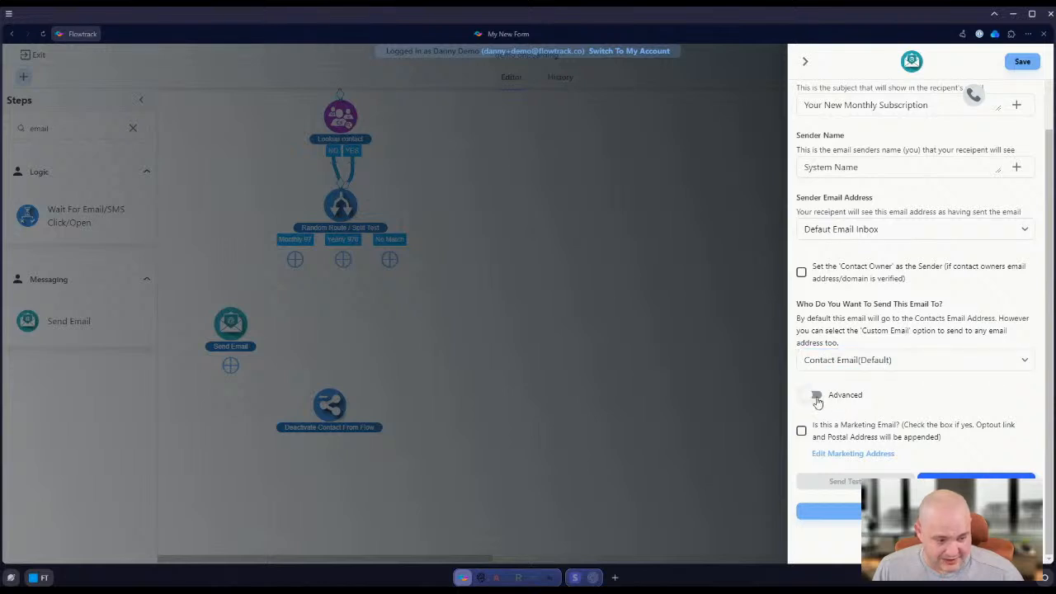
left_click(816, 397)
scroll(858, 330, "down", 2)
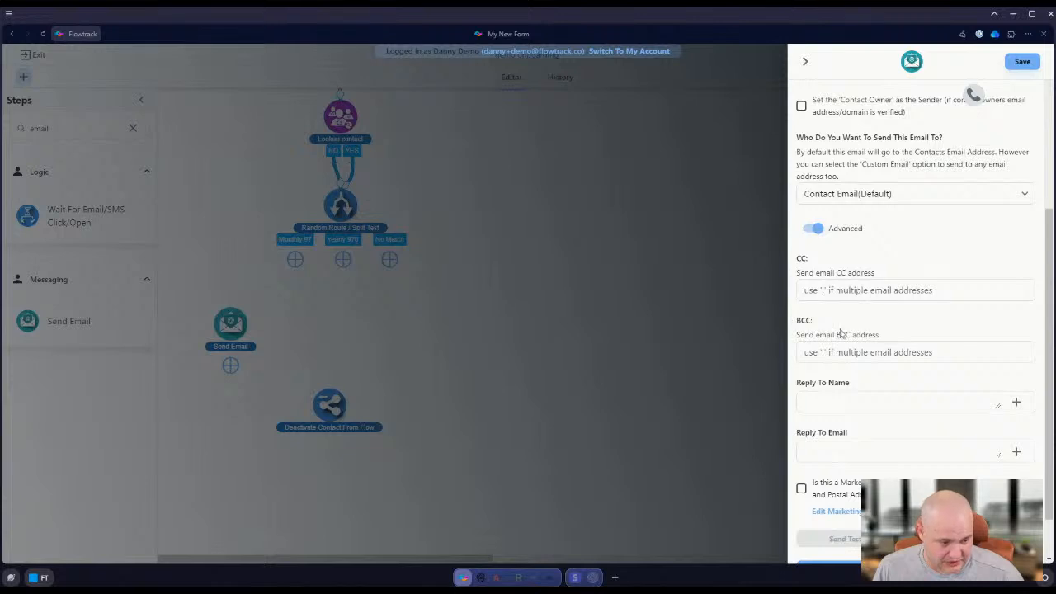
left_click(813, 229)
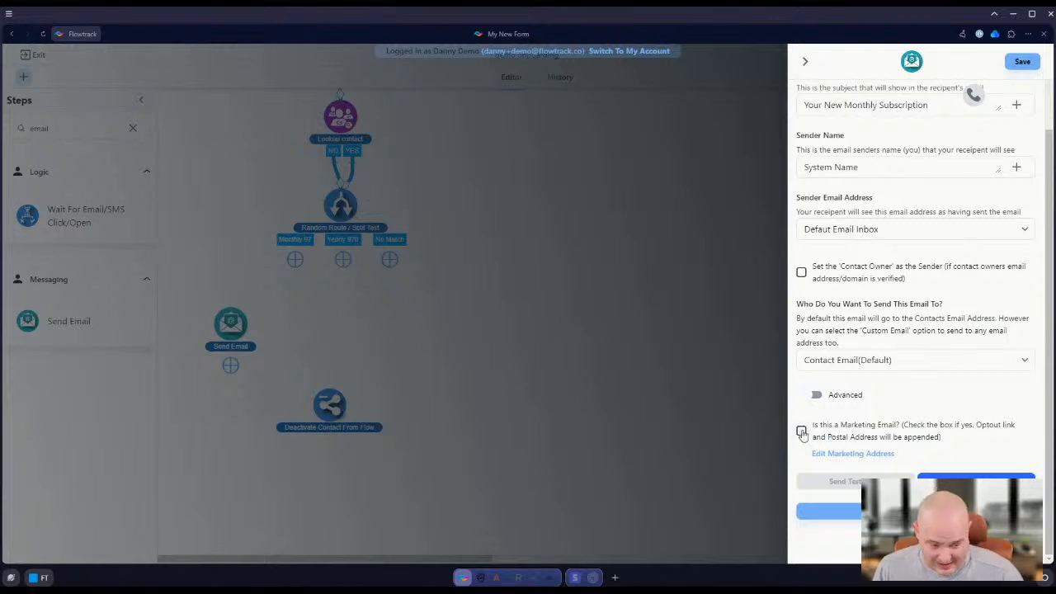
Draft an email body reading "you paid 97" and "url to login", and discard it without saving
left_click(920, 476)
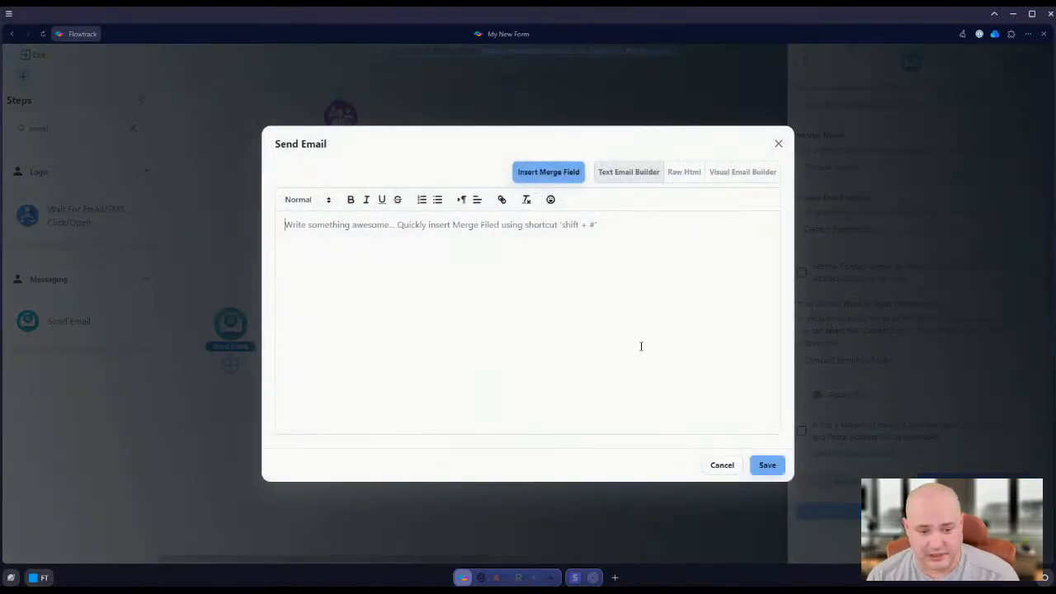
type("you paid 97")
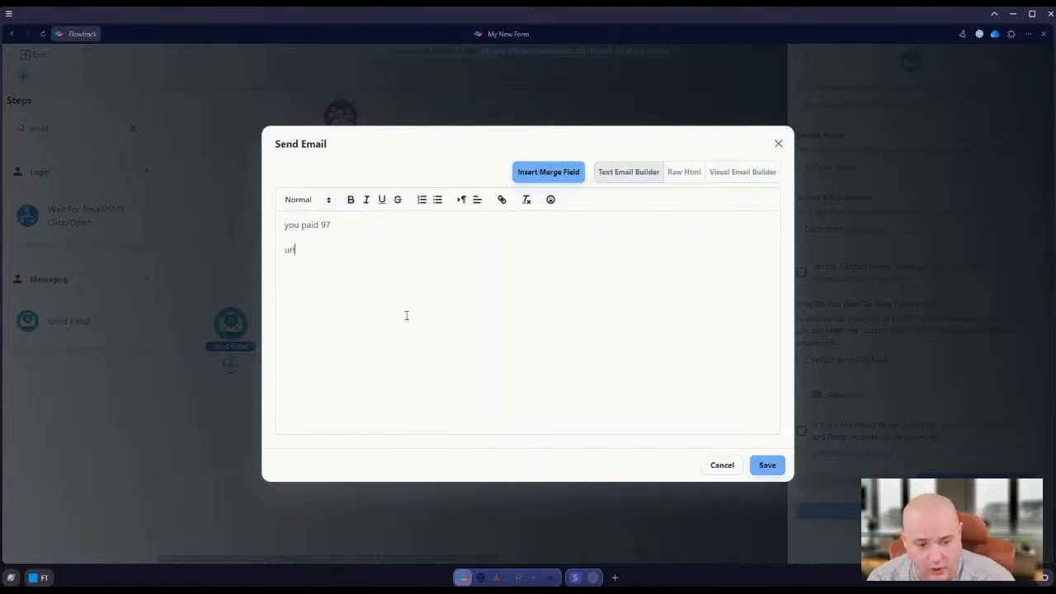
type("to lgo")
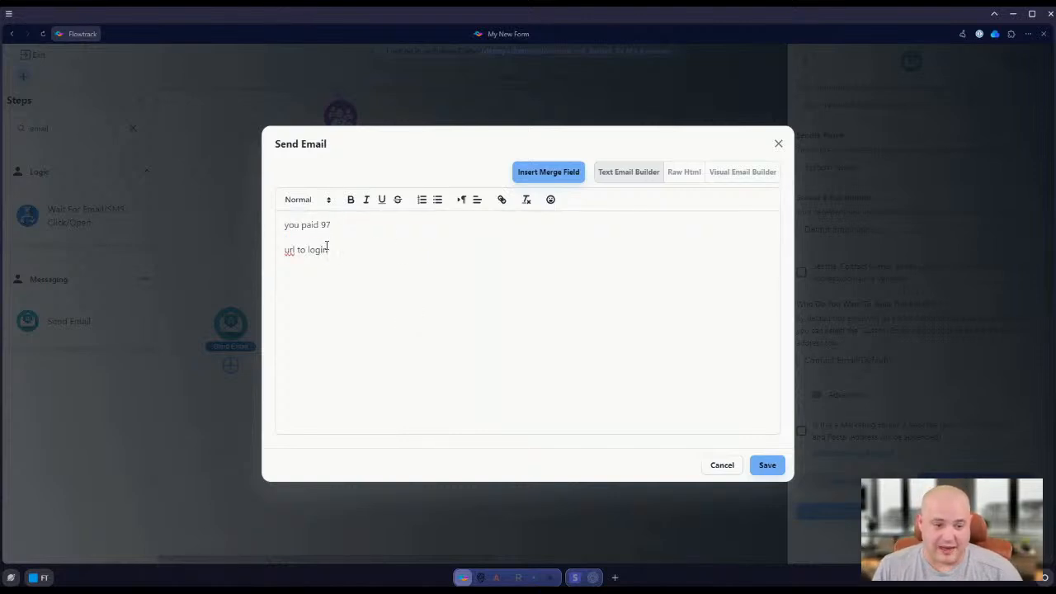
left_click_drag(327, 250, 268, 263)
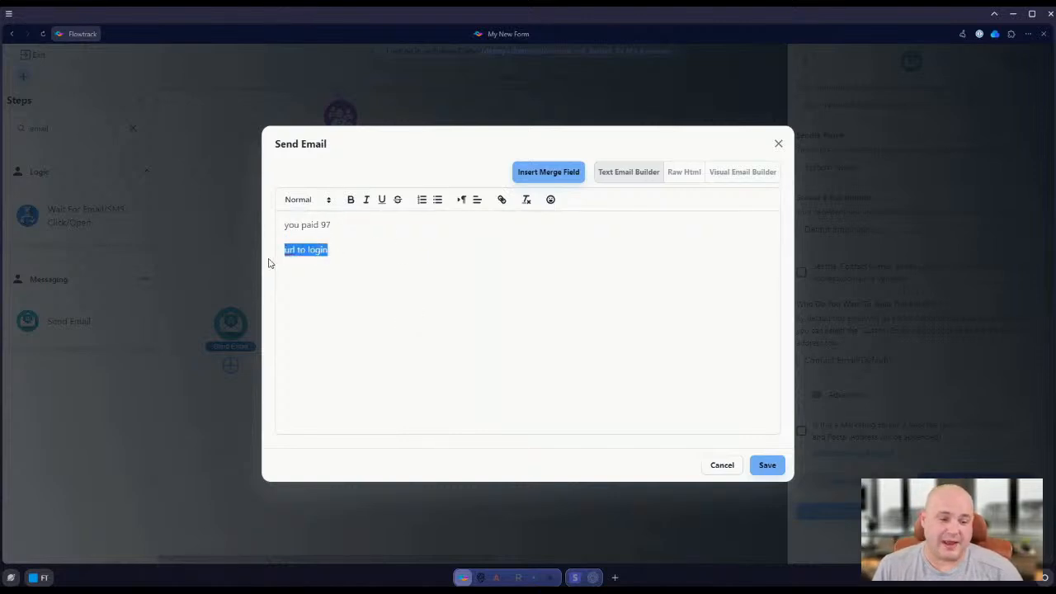
left_click(722, 465)
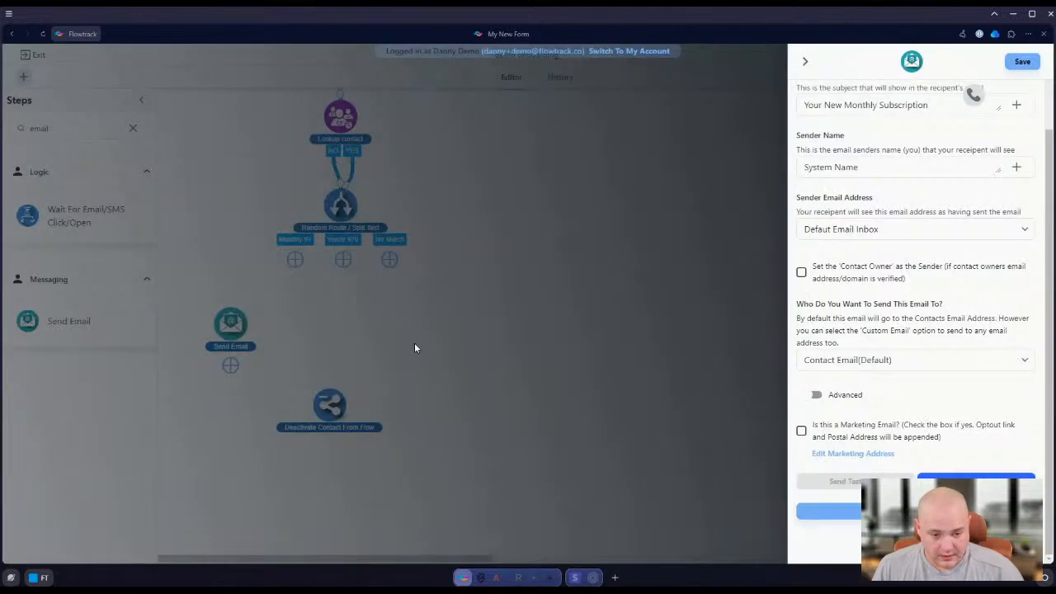
Try to save the Send Email step with a custom sender email address entered
left_click(878, 513)
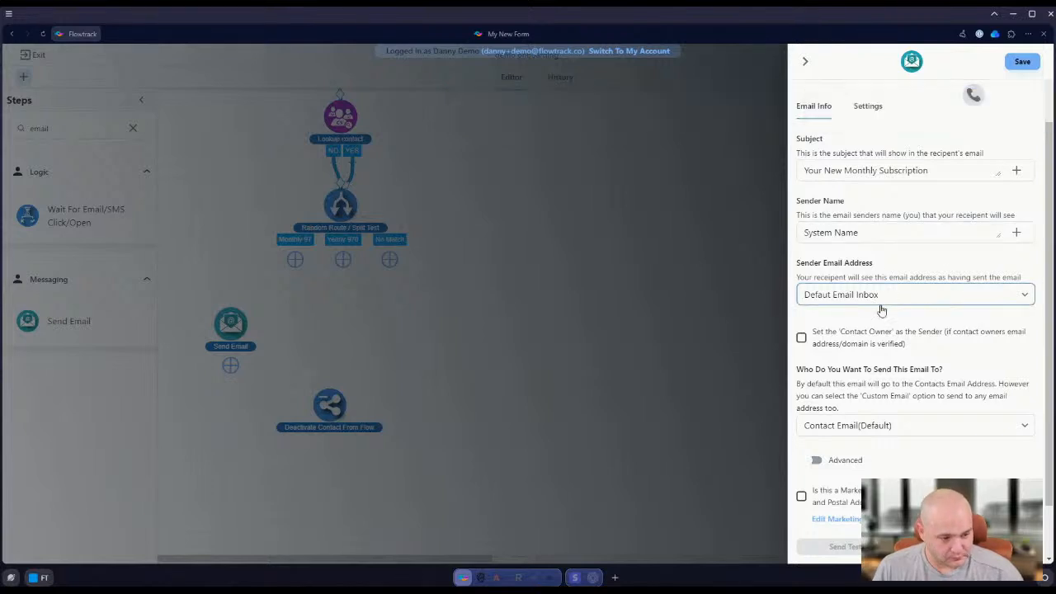
left_click(865, 326)
left_click(853, 266)
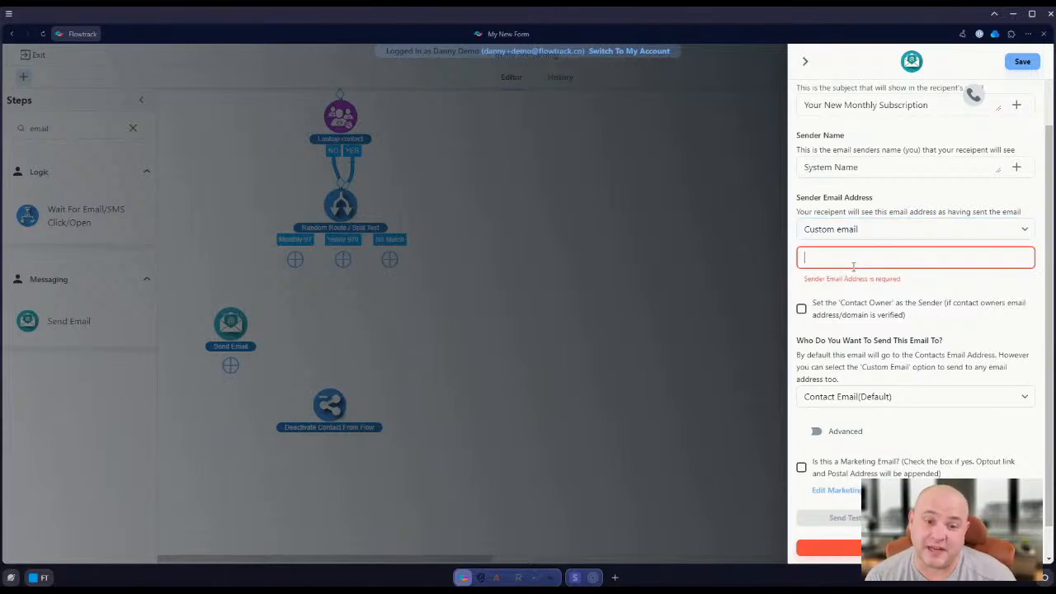
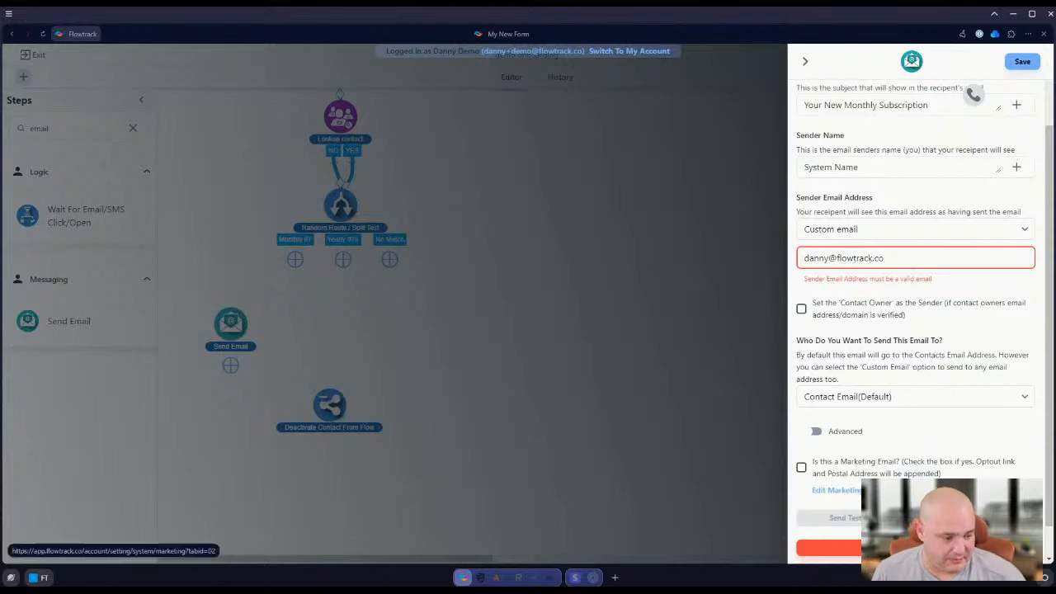
left_click(876, 533)
left_click(891, 533)
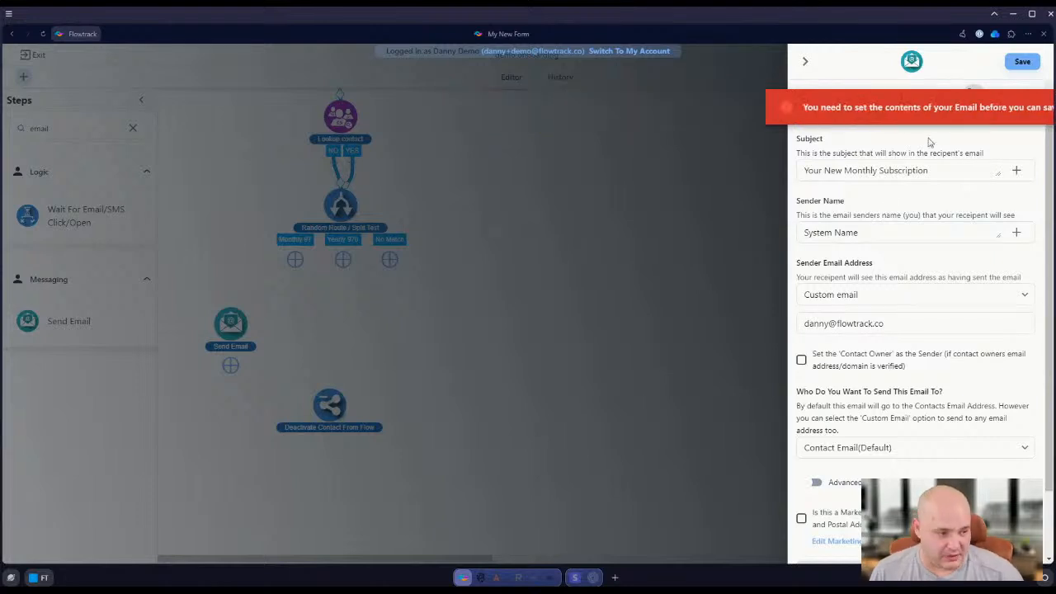
Return the sender email address to Default Email Inbox and try to save the Send Email step
left_click(865, 318)
scroll(916, 388, "down", 1)
left_click(944, 509)
scroll(915, 396, "up", 1)
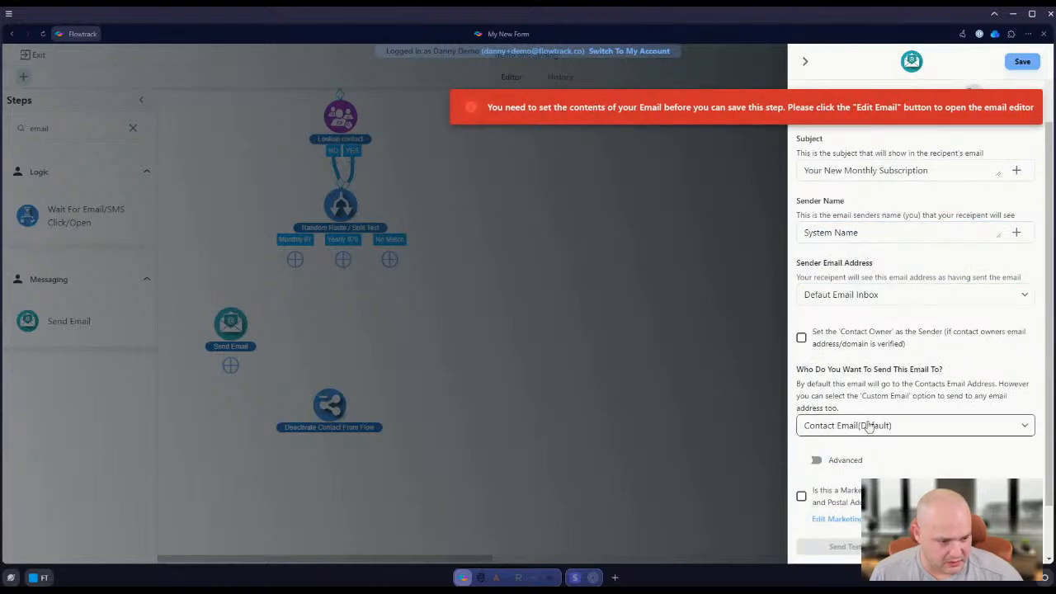
Write "her you go" as the email body, and save both the content and the Send Email step
left_click(972, 546)
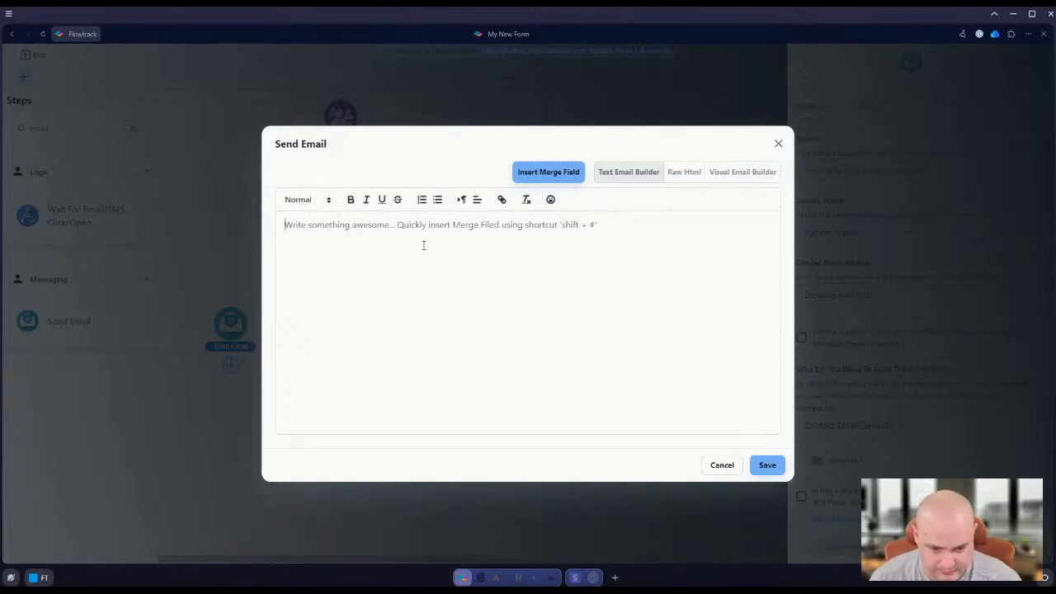
type("her you go")
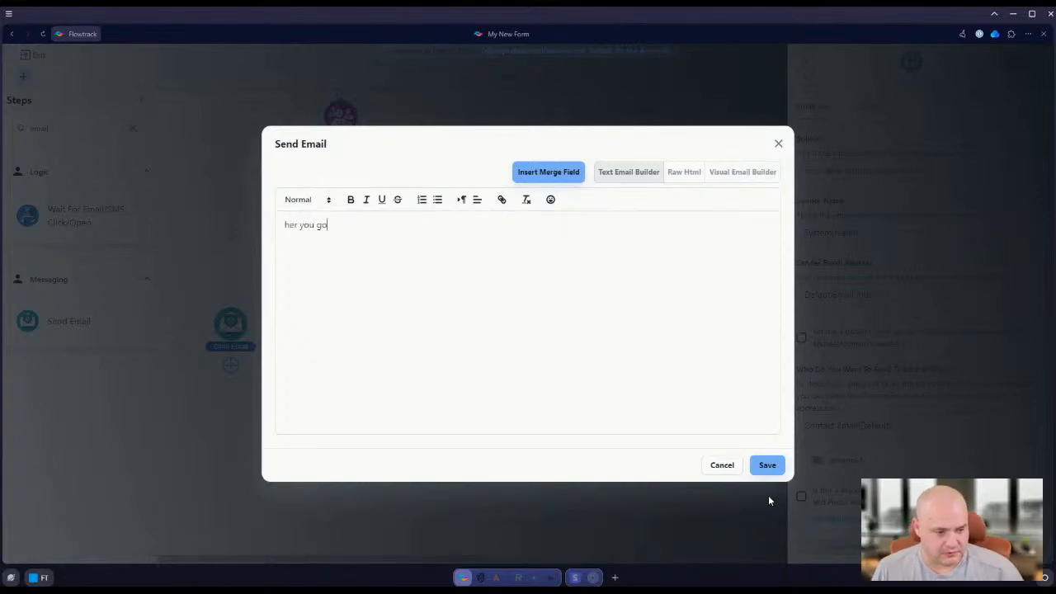
left_click(767, 465)
left_click(1023, 61)
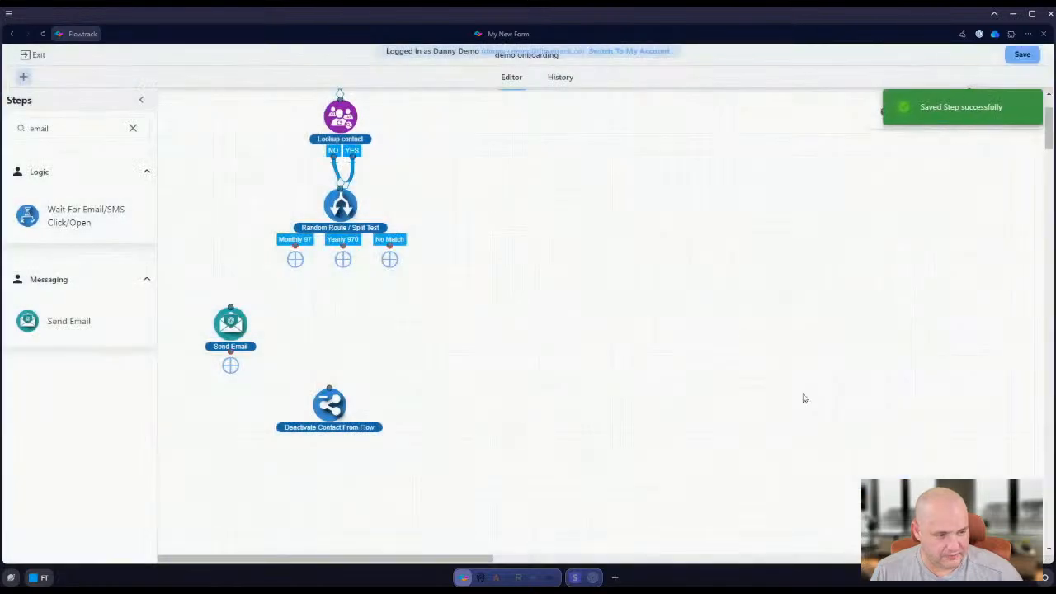
Connect the Monthly 97 branch to Send Email, and connect a duplicate of that email step to the Yearly 970 branch
left_click_drag(232, 324, 265, 318)
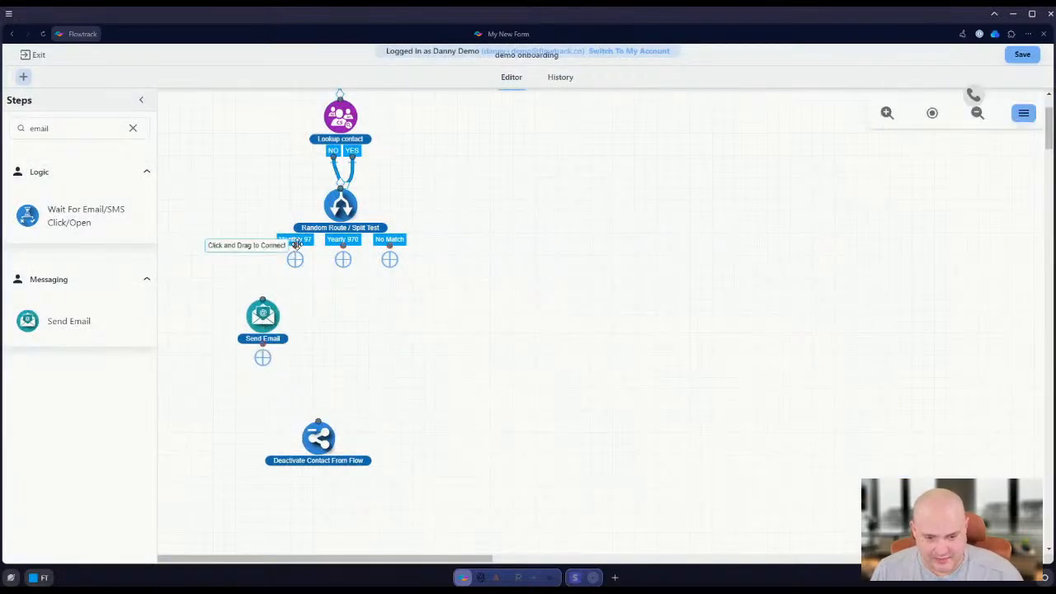
left_click_drag(295, 259, 264, 305)
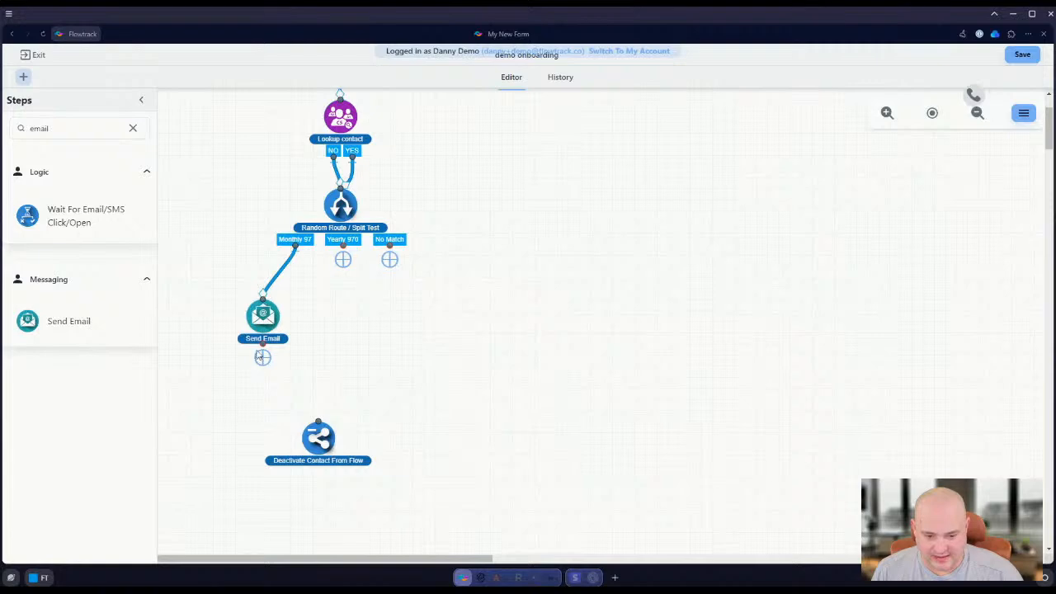
right_click(253, 318)
left_click(279, 339)
left_click_drag(317, 365, 340, 315)
left_click_drag(343, 258, 341, 300)
Open the email content of Send Email-Copy, and save both the content and the step
left_click(341, 316)
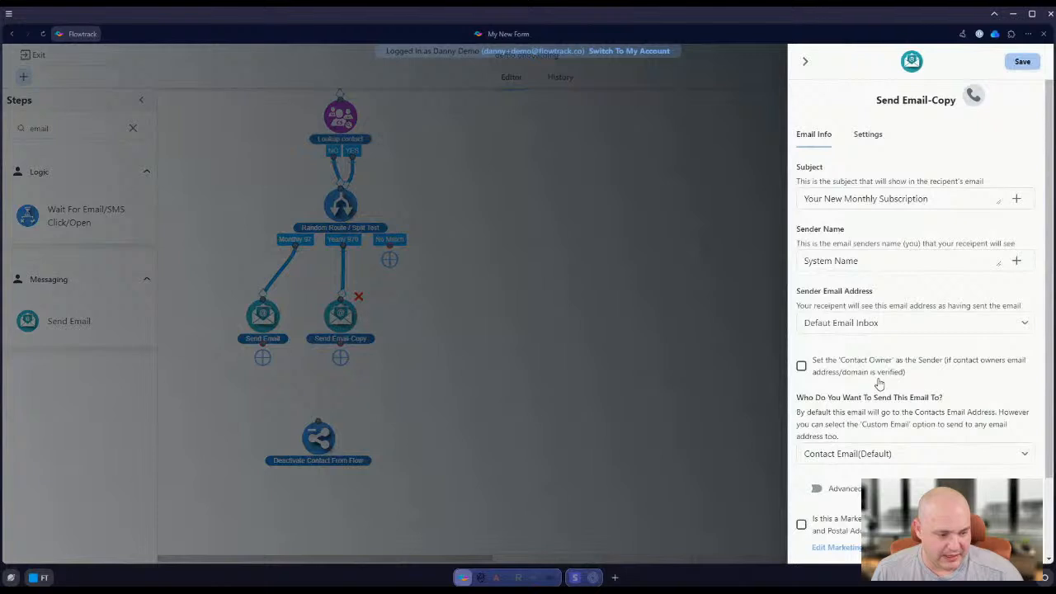
scroll(879, 384, "down", 2)
left_click(881, 508)
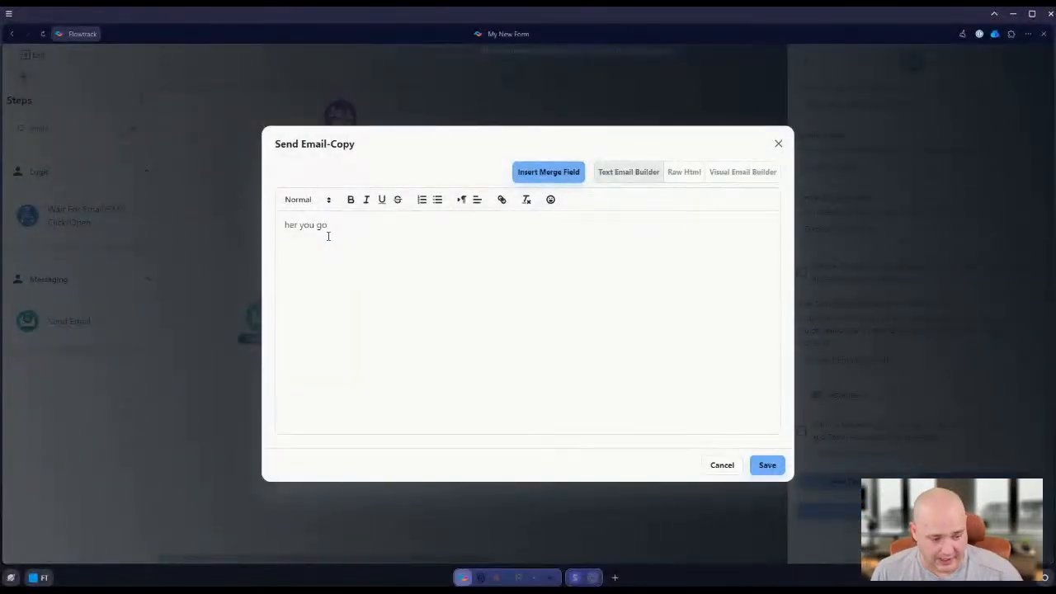
left_click(768, 465)
left_click(1024, 63)
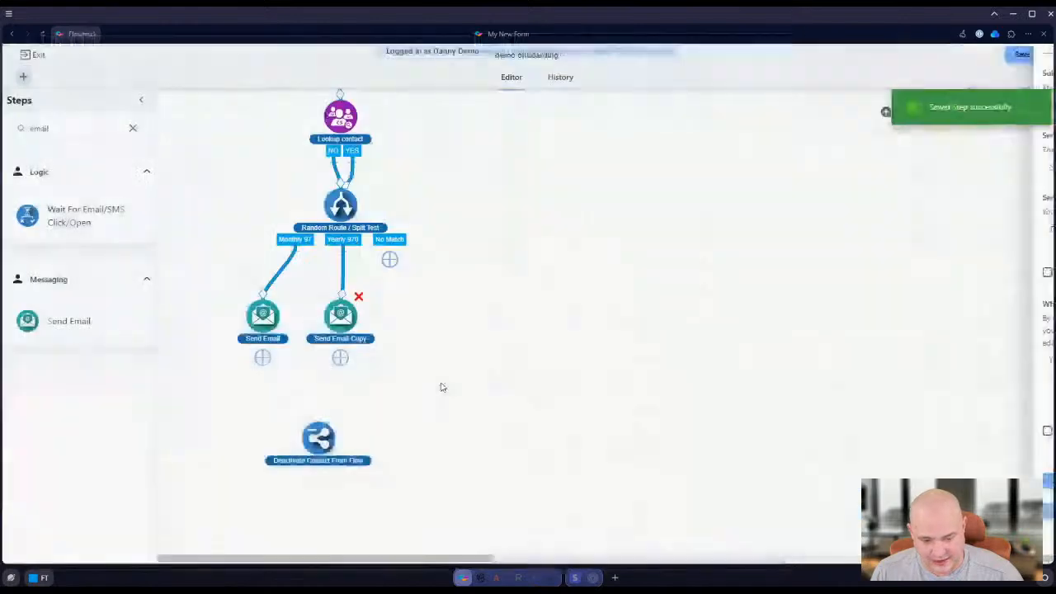
Move Deactivate Contact From Flow further down, and find and place a Wait For Amount of Time step below Send Email
left_click_drag(315, 452, 325, 530)
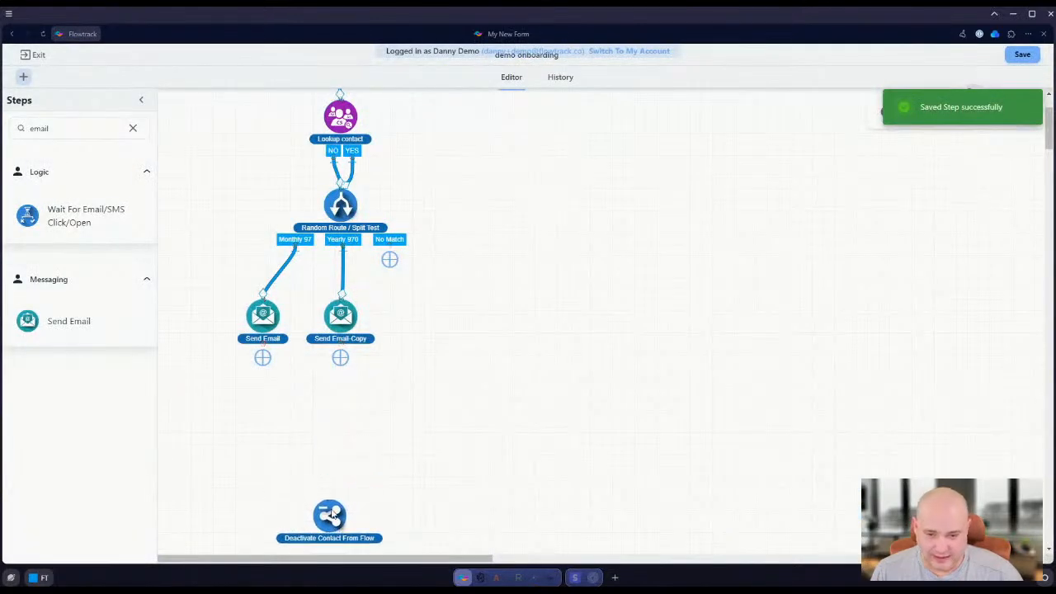
double_click(64, 132)
type("fwait")
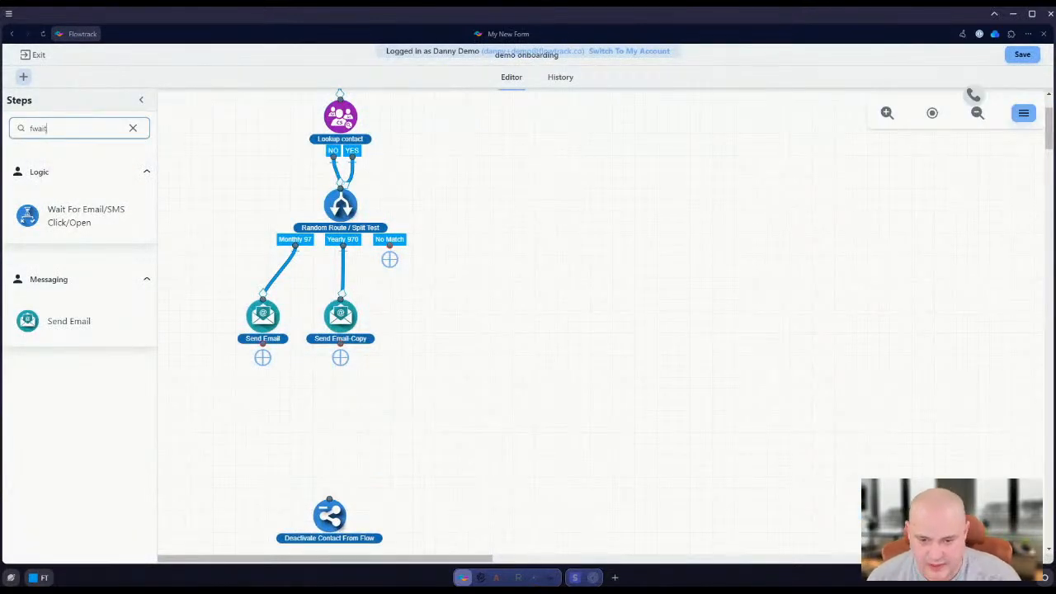
type("wai")
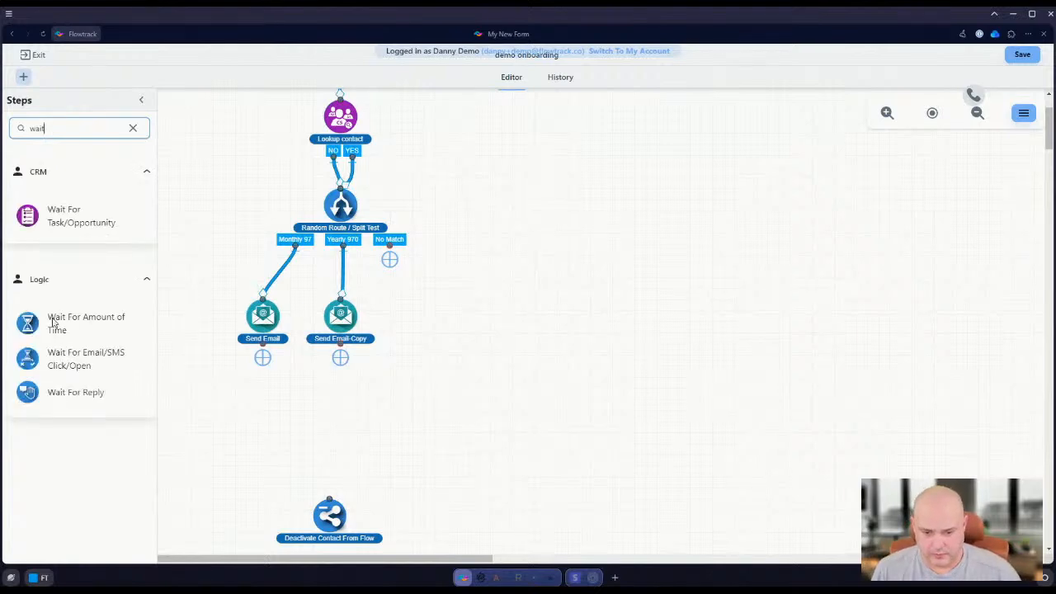
left_click_drag(52, 322, 275, 405)
Set the wait duration to 10, choose its time unit, and save the Wait For Amount of Time step
left_click(865, 224)
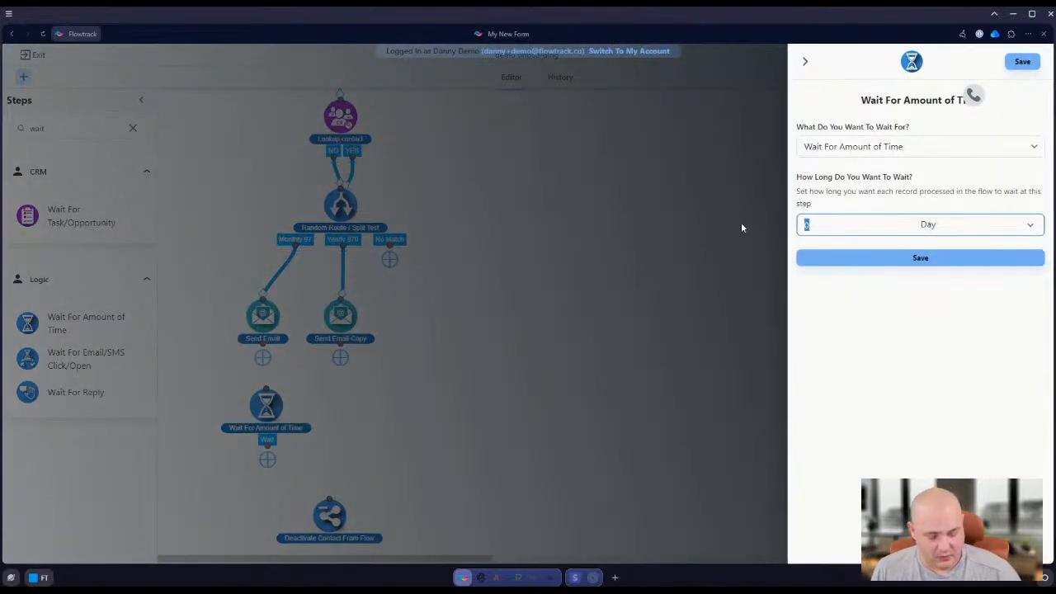
type("10")
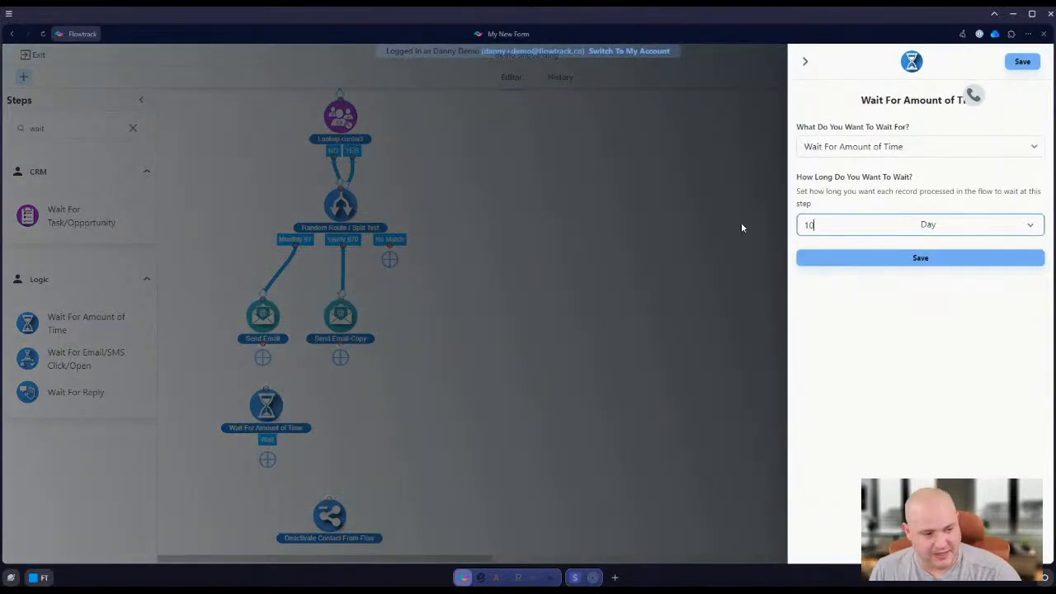
left_click(976, 226)
left_click(951, 247)
left_click(916, 258)
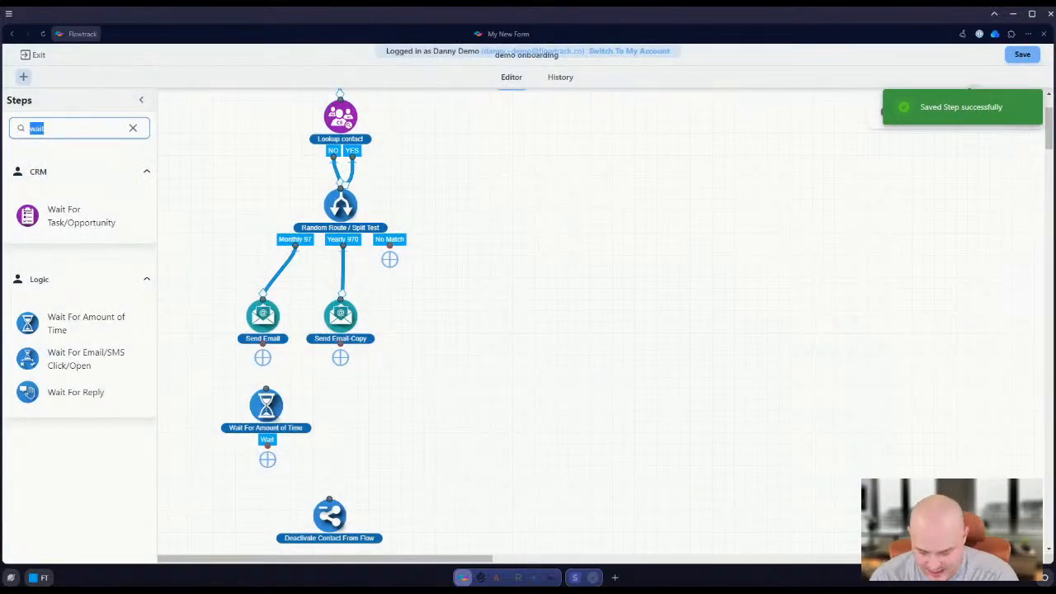
Search the steps for "sms" and place a Send SMS/MMS step below the wait step
type("sms")
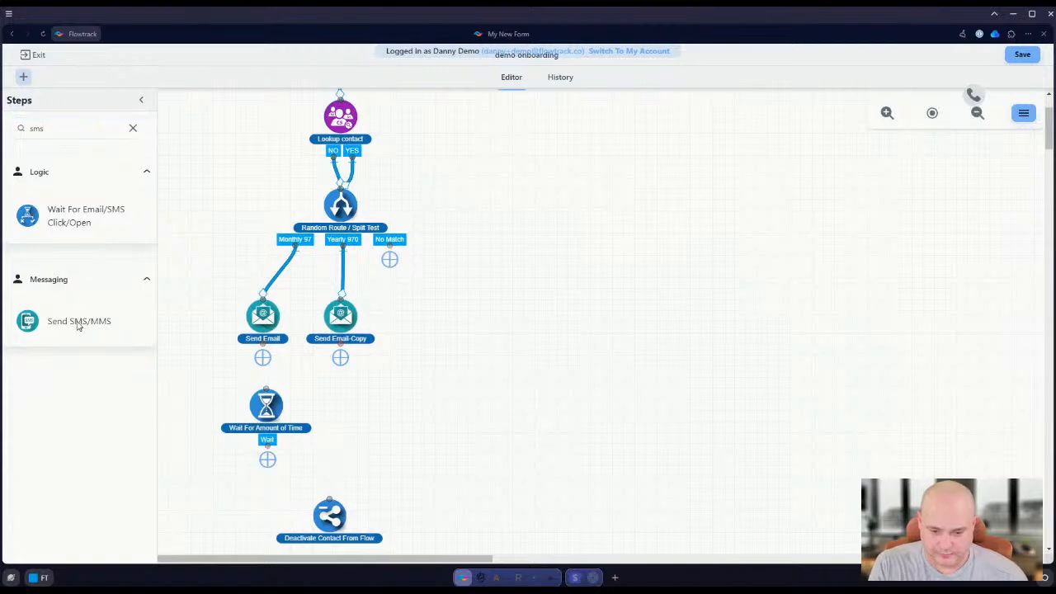
left_click_drag(78, 326, 283, 481)
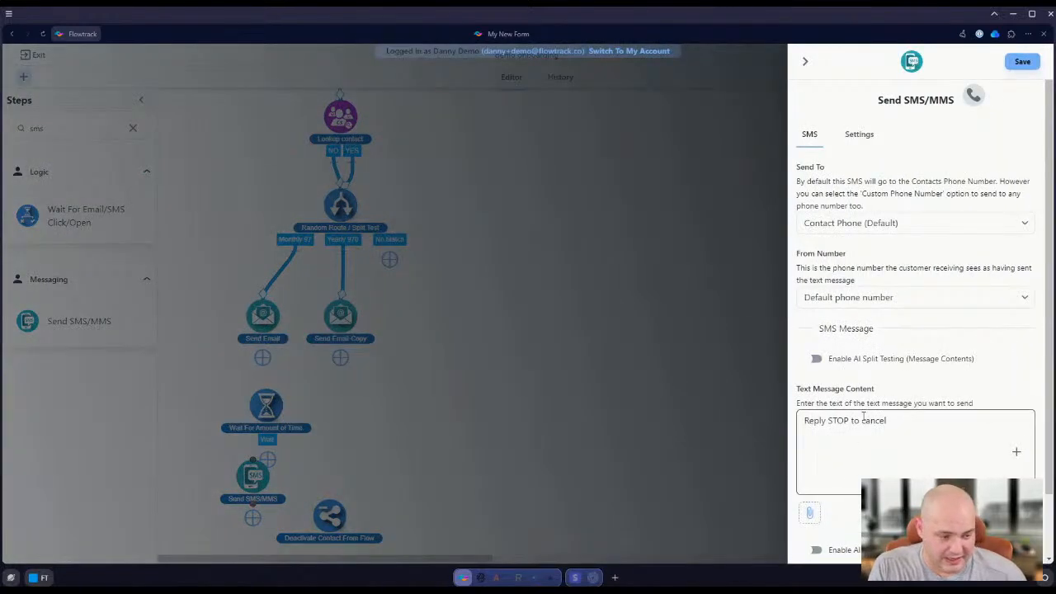
Write "I am glad you signed up", "here is meeting link" and "url" above the STOP line in the SMS text, and save the step
left_click(803, 420)
key("Return")
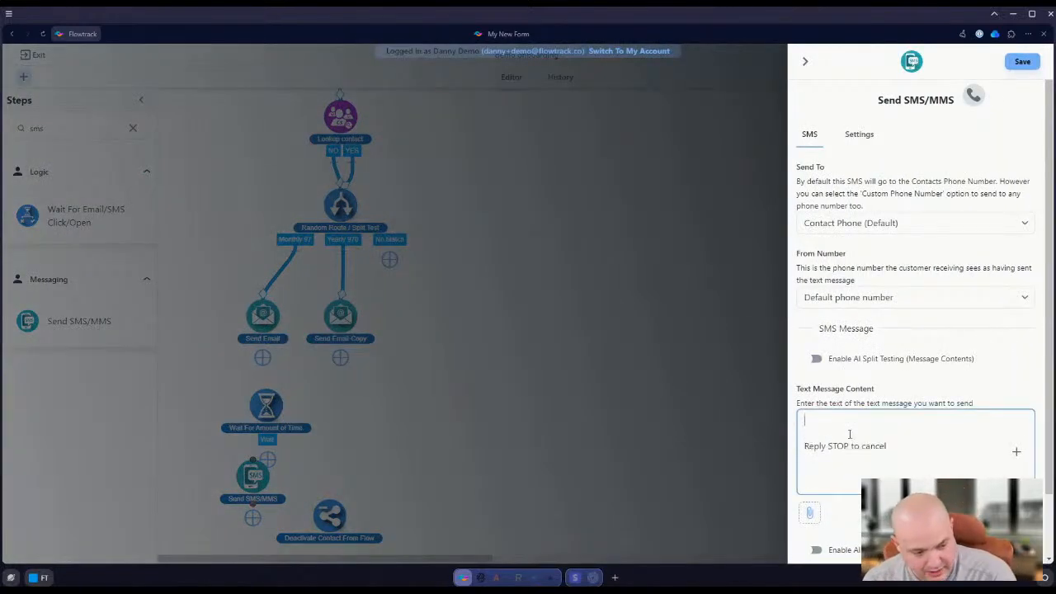
type("I am glad you")
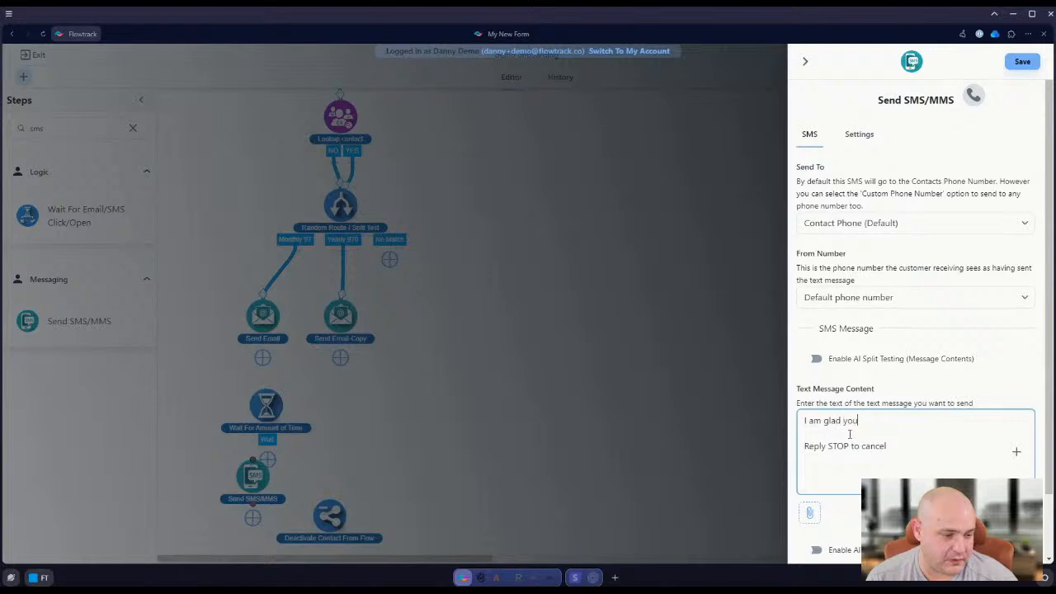
type(" signed up")
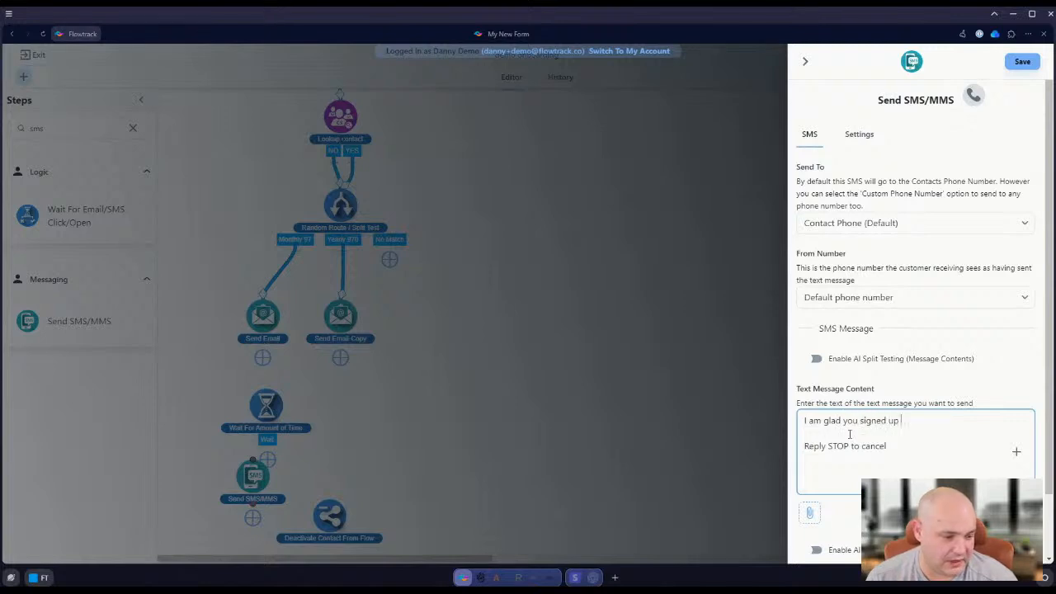
key("Return")
key("Return")
type("here is meeting")
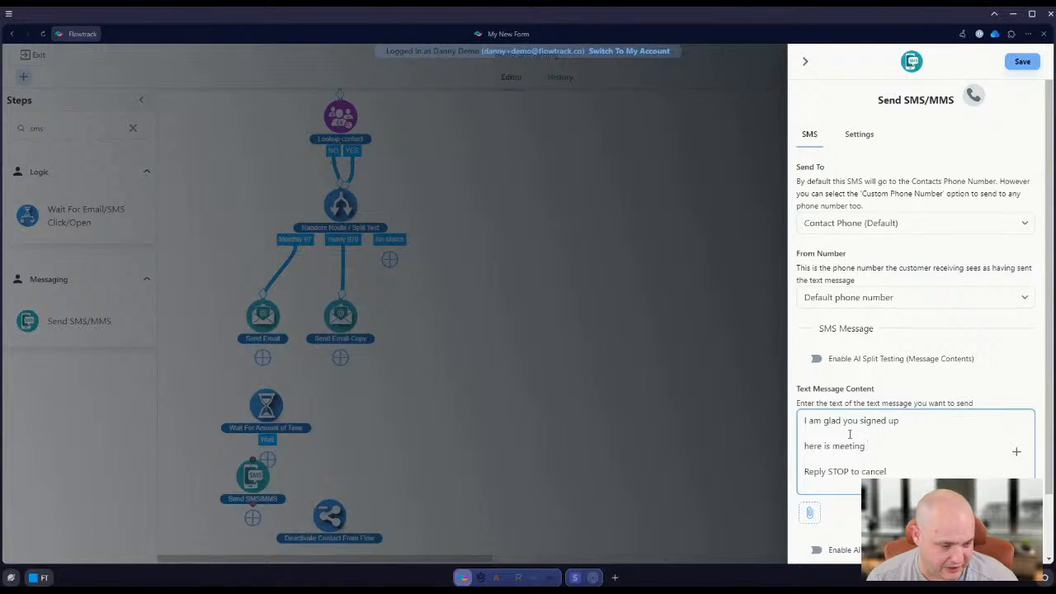
type(" link")
key("Return")
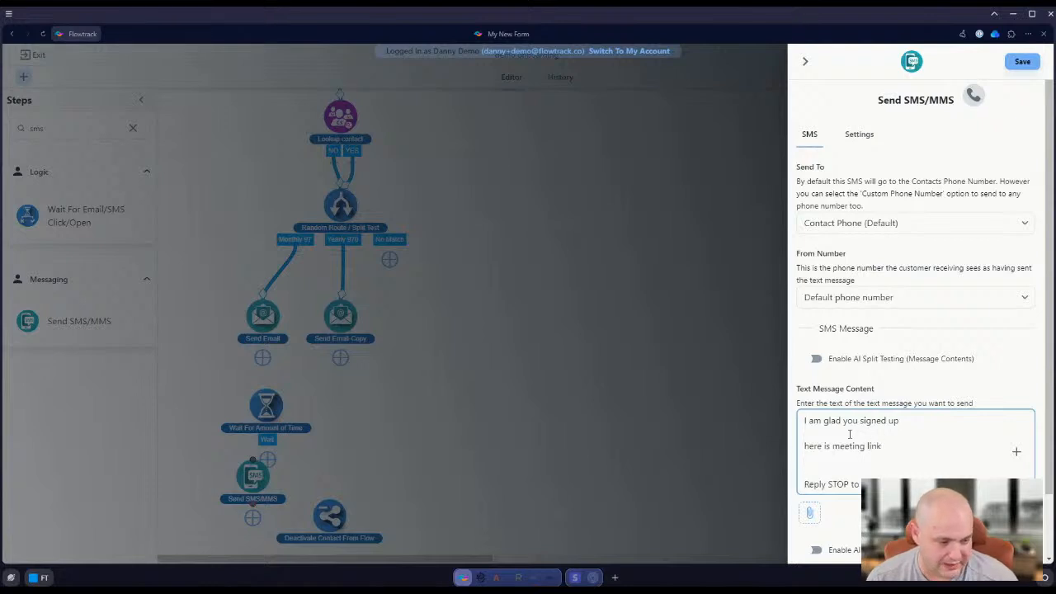
type("url")
scroll(901, 396, "down", 1)
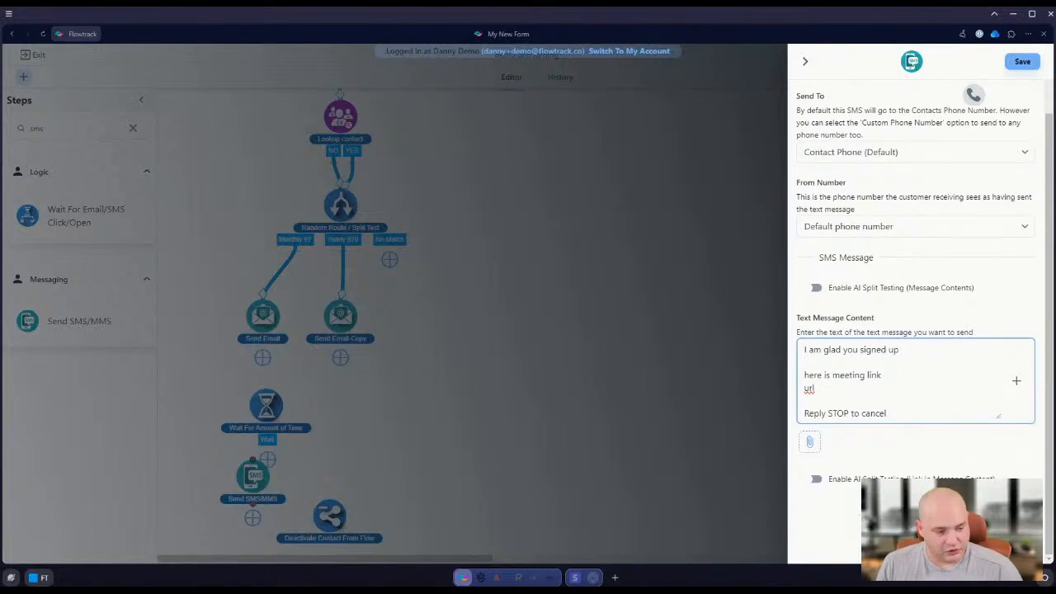
left_click(607, 469)
Space out the Wait For Amount of Time and Send SMS/MMS steps, and connect Send Email through the wait to the SMS
scroll(215, 346, "down", 1)
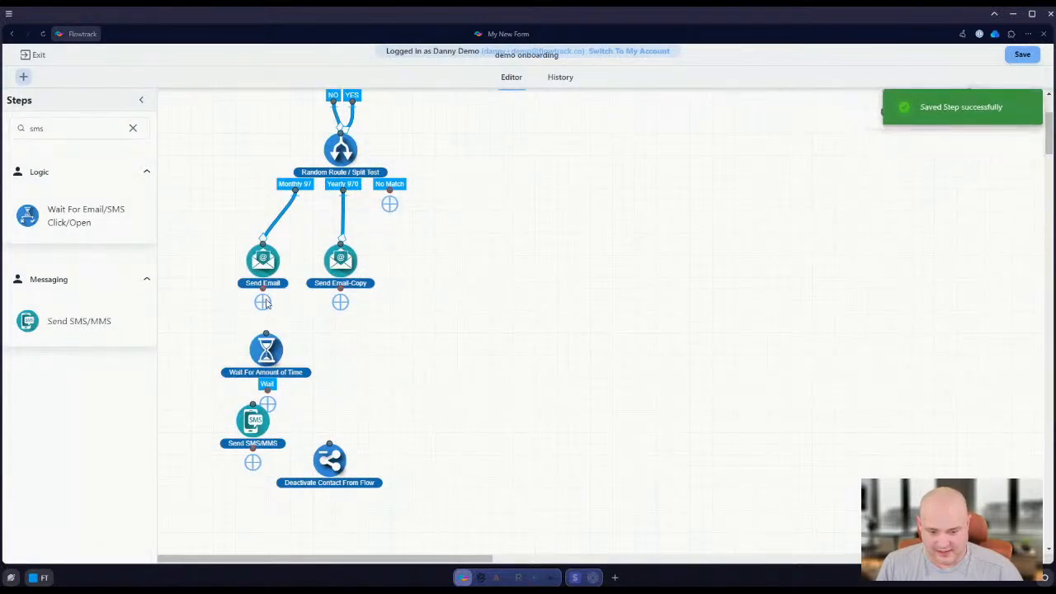
left_click_drag(258, 446, 256, 484)
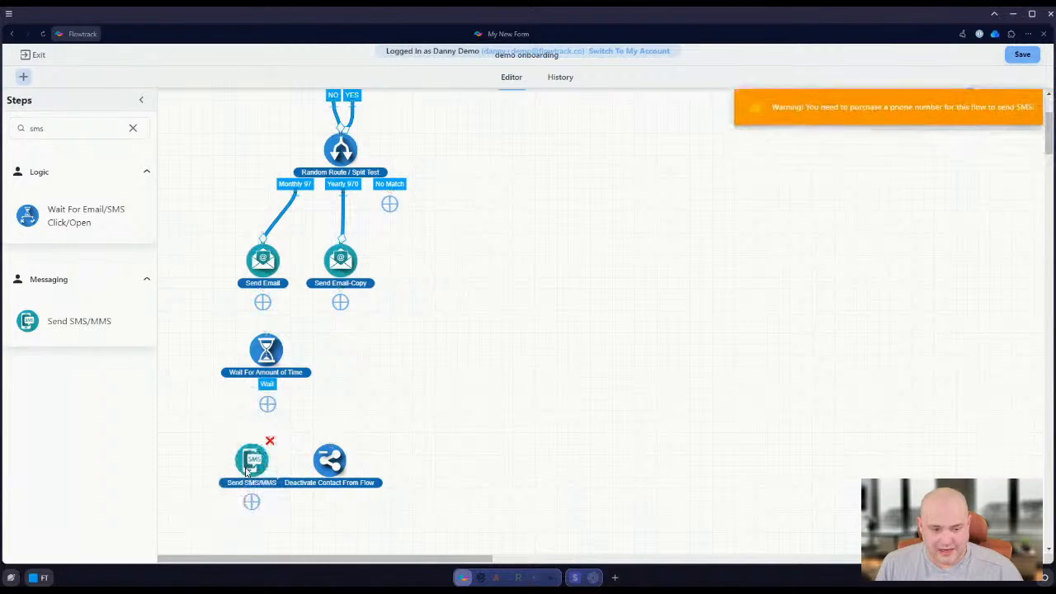
left_click_drag(270, 368, 256, 379)
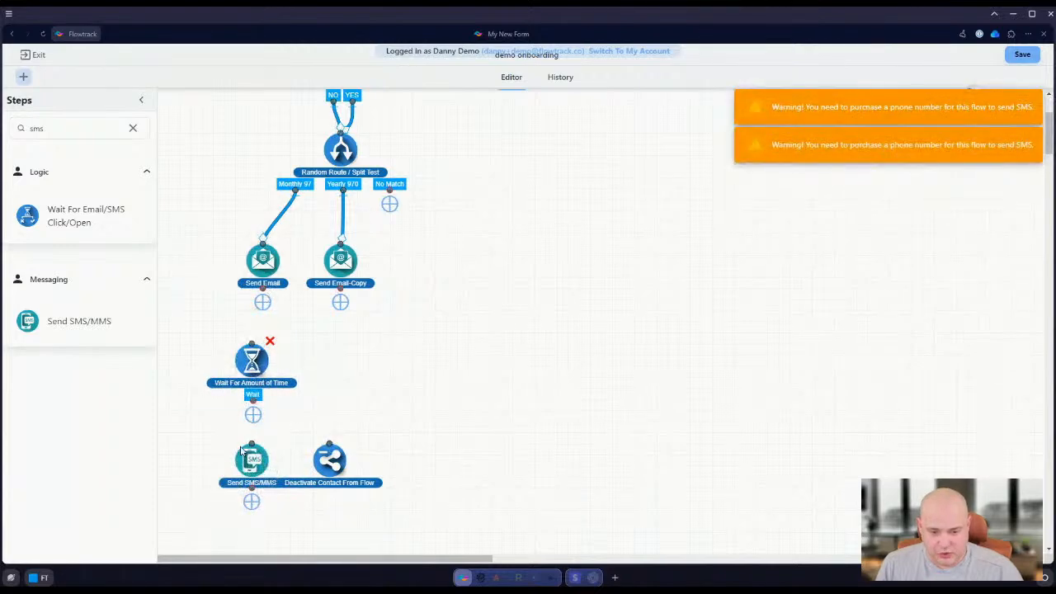
left_click_drag(266, 289, 251, 343)
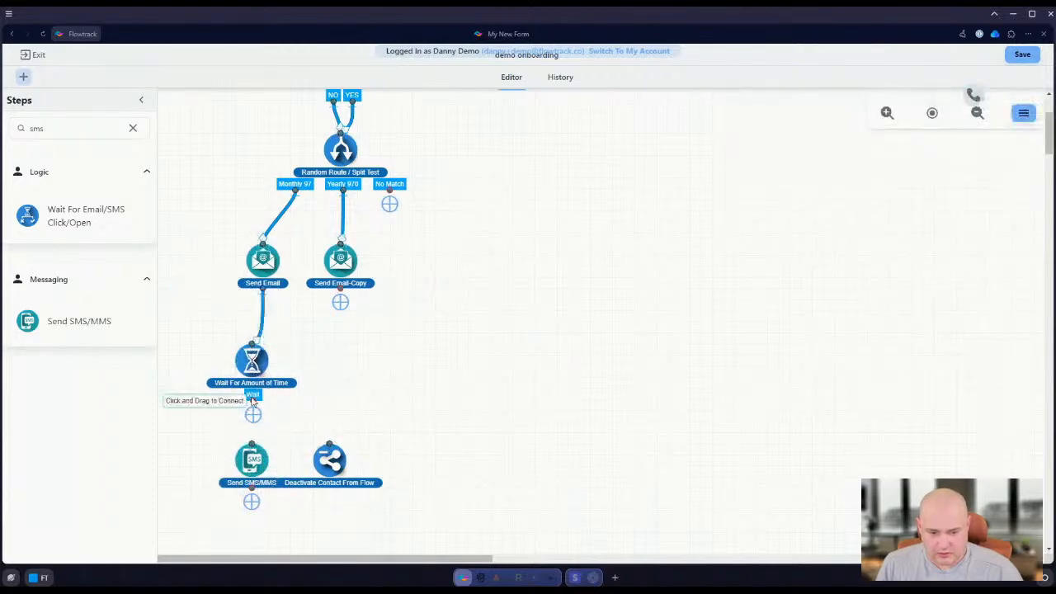
left_click_drag(253, 405, 254, 446)
Move Deactivate Contact From Flow below Send SMS/MMS and connect the SMS step to it
scroll(332, 430, "down", 2)
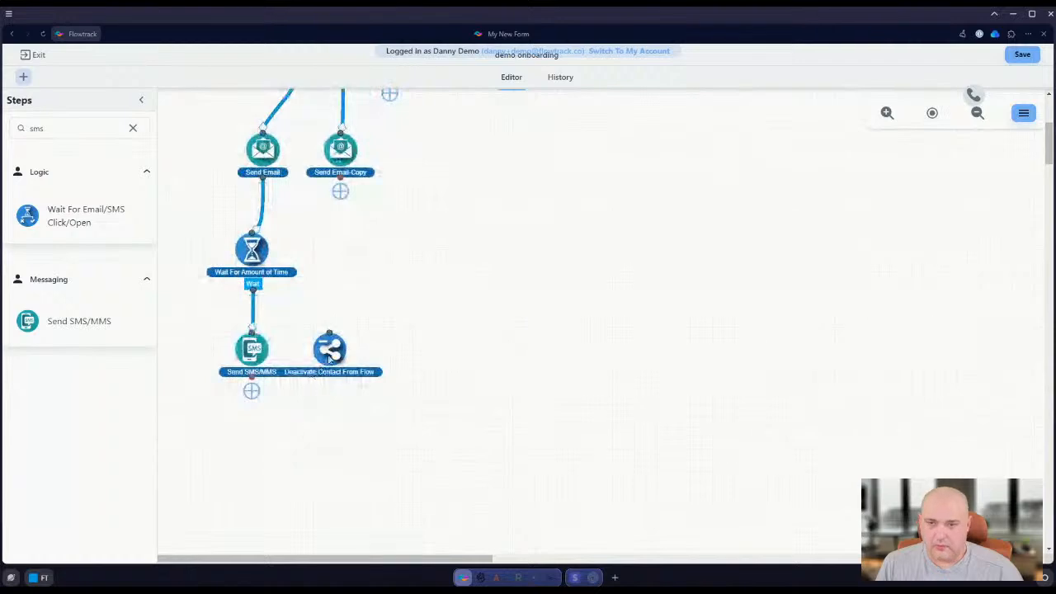
left_click_drag(330, 351, 336, 488)
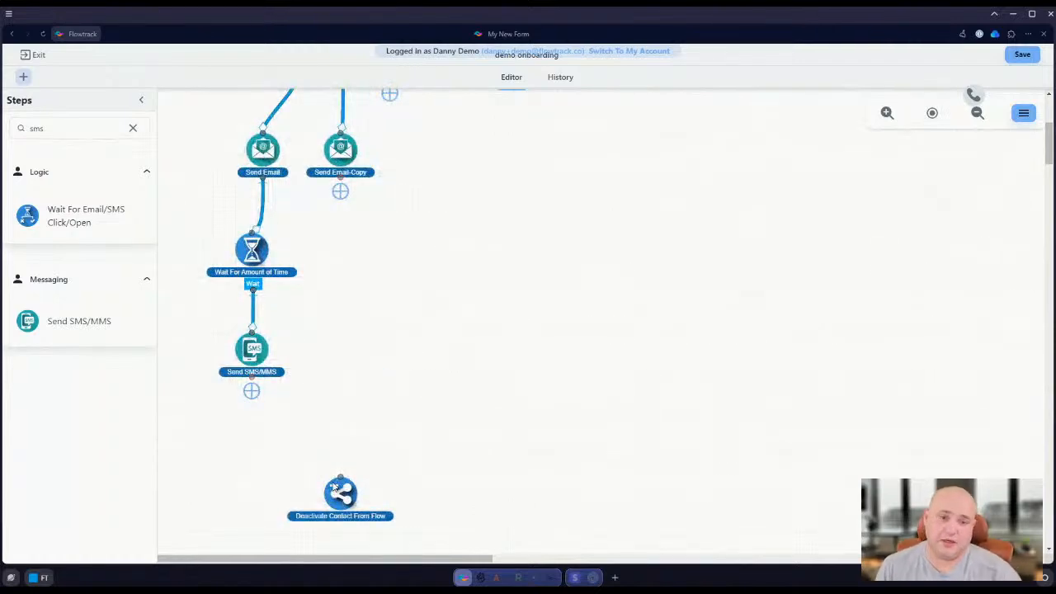
scroll(280, 346, "up", 4)
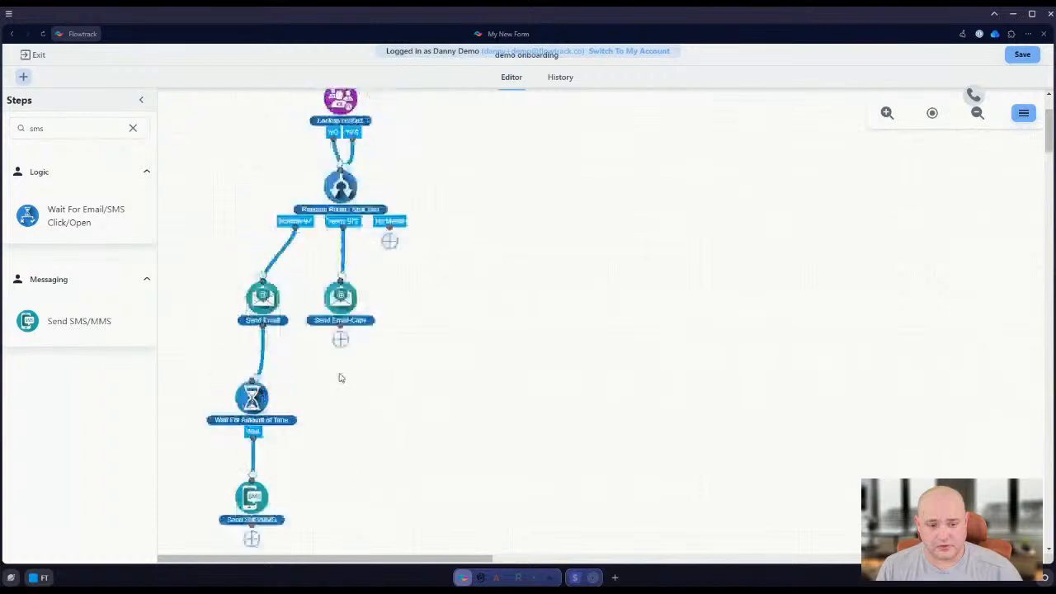
mouse_move(348, 269)
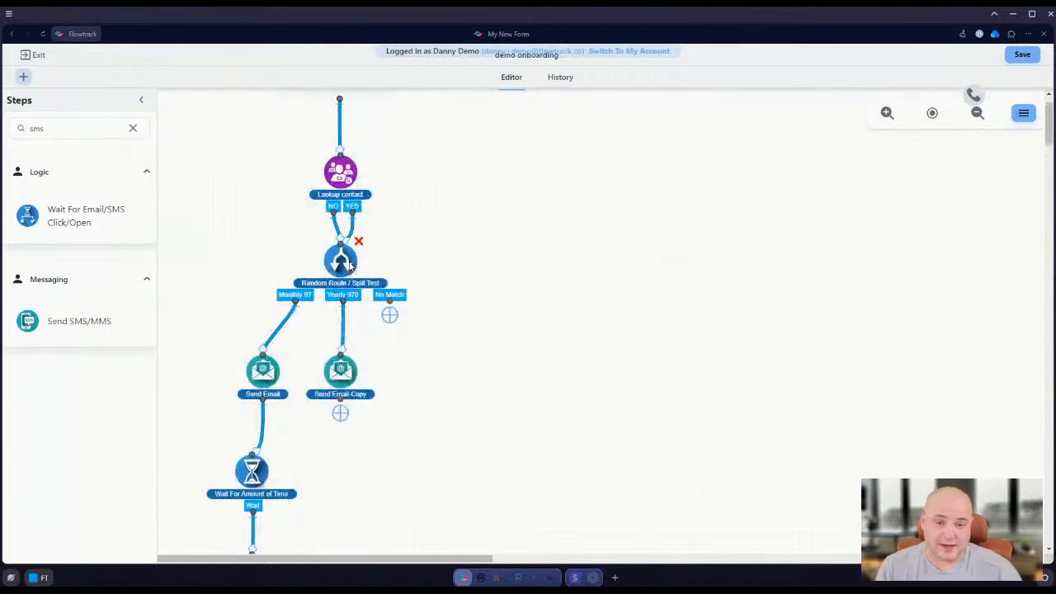
scroll(535, 349, "up", 1)
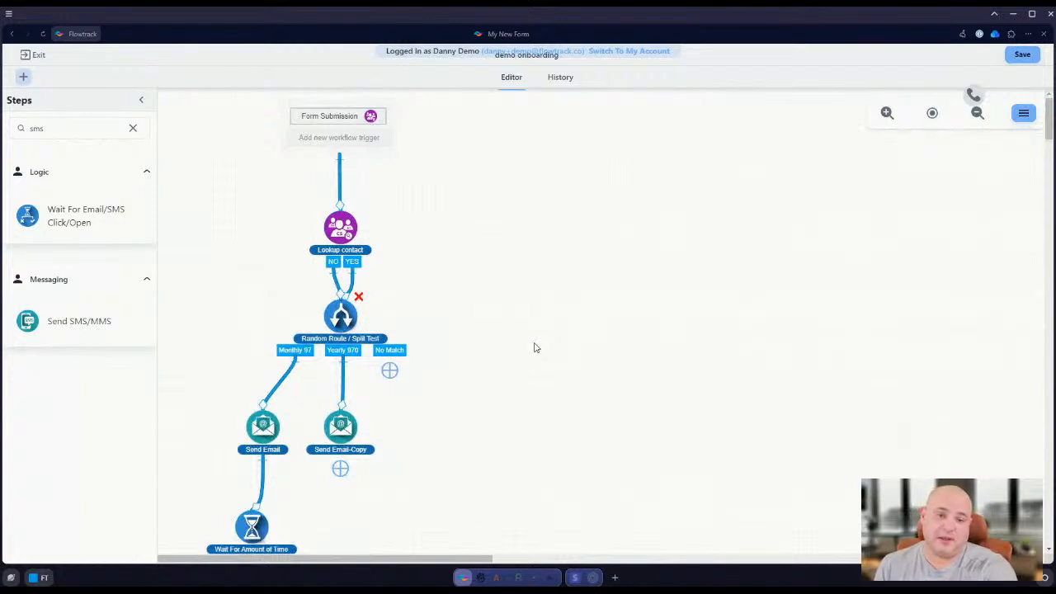
scroll(378, 389, "down", 2)
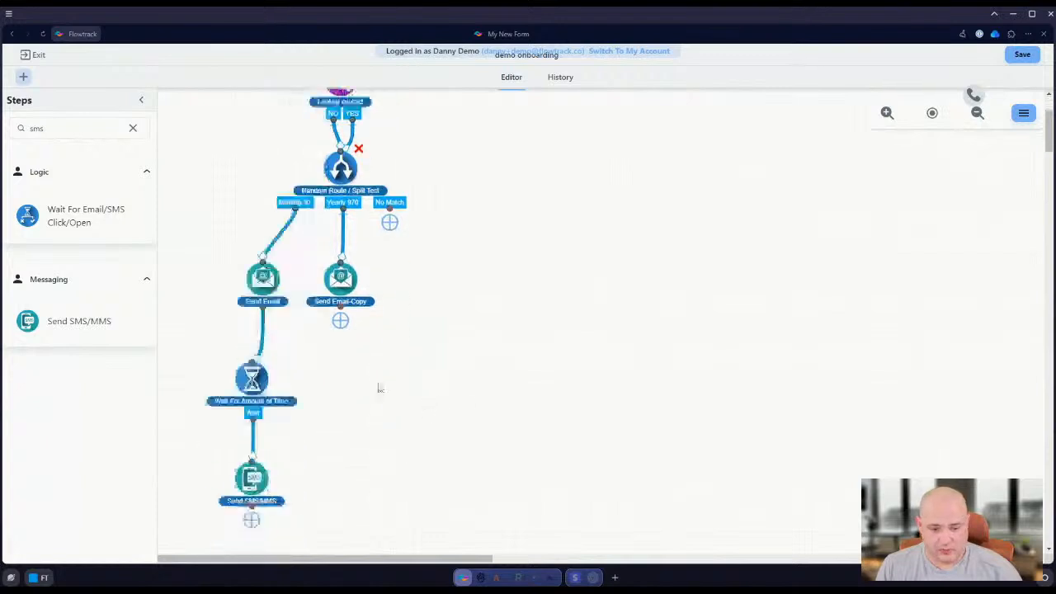
scroll(322, 376, "down", 2)
left_click_drag(343, 441, 300, 397)
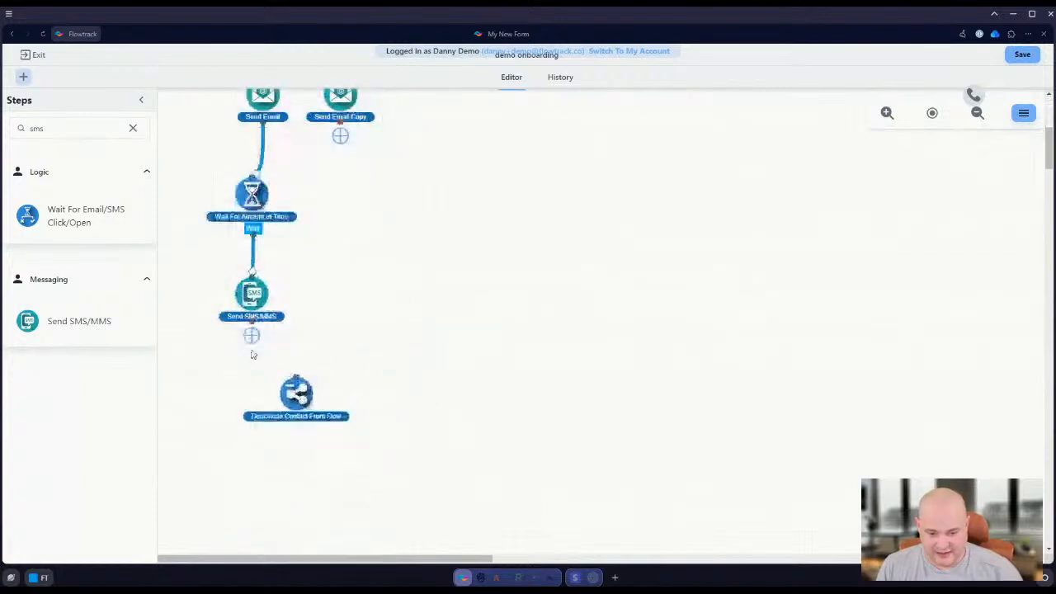
left_click_drag(252, 335, 296, 393)
scroll(351, 222, "up", 2)
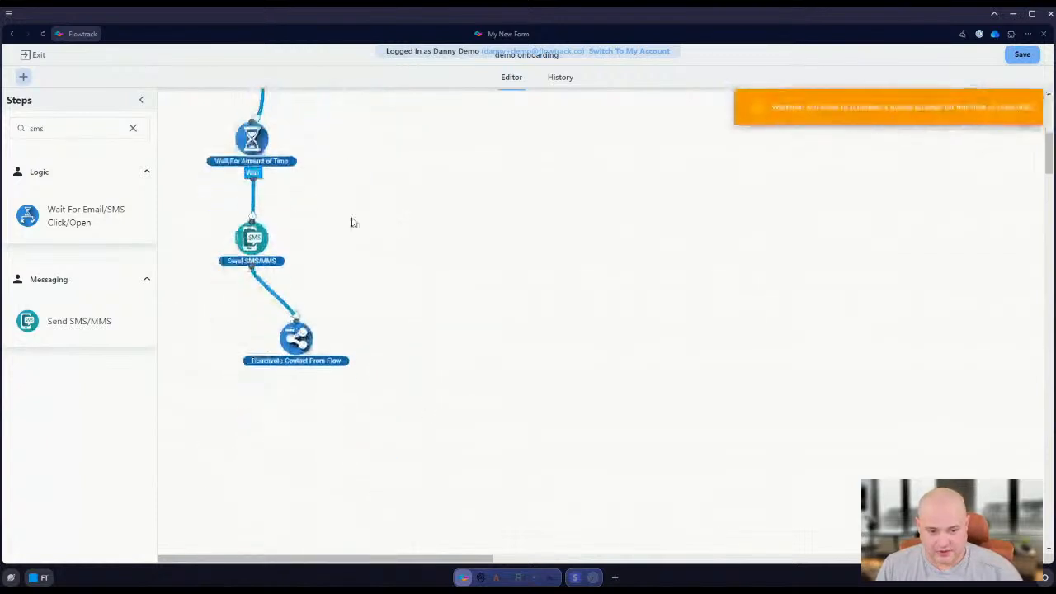
right_click(266, 357)
left_click(280, 382)
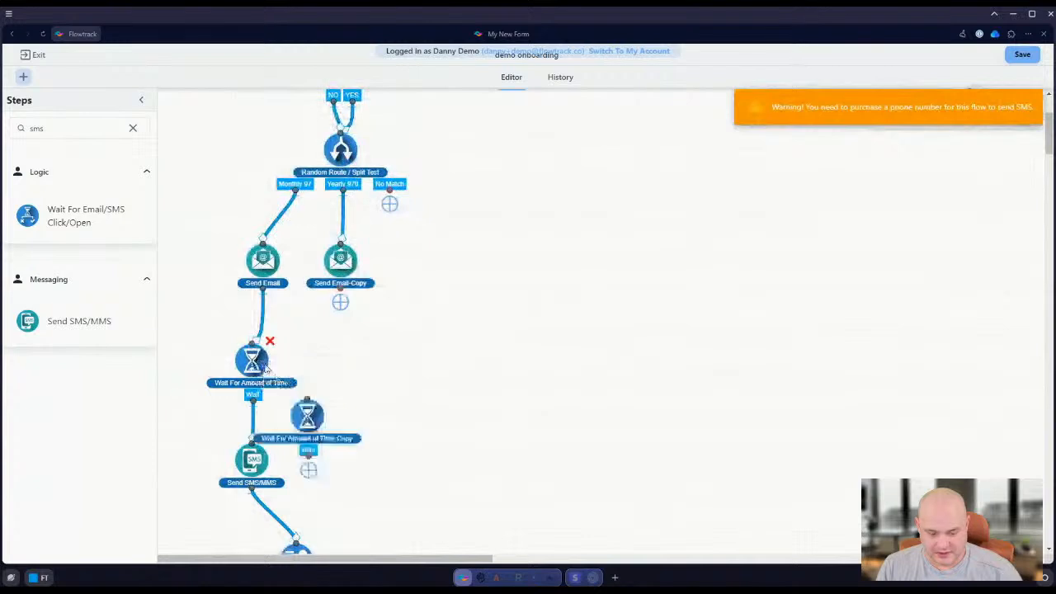
left_click_drag(307, 412, 341, 336)
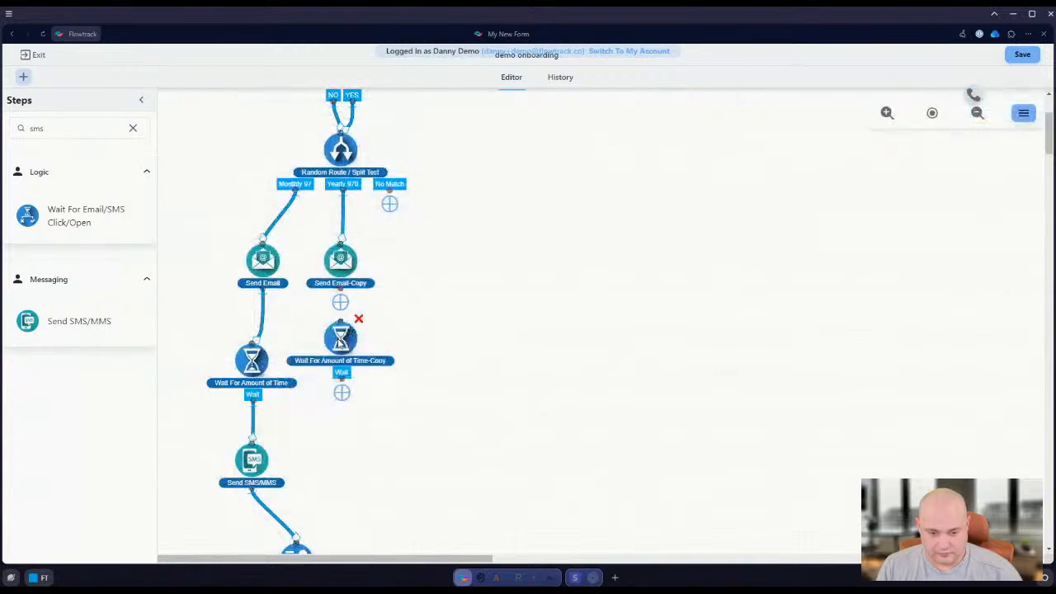
left_click(358, 320)
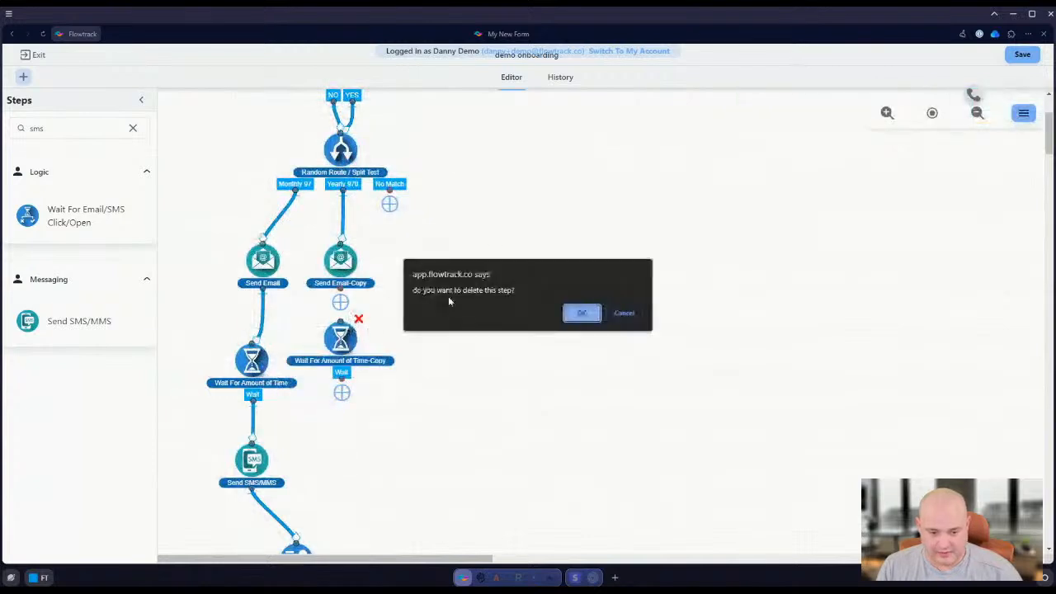
left_click(577, 313)
Connect Send Email-Copy to Wait For Amount of Time, and the No Match route to Deactivate Contact From Flow
left_click_drag(340, 299, 253, 353)
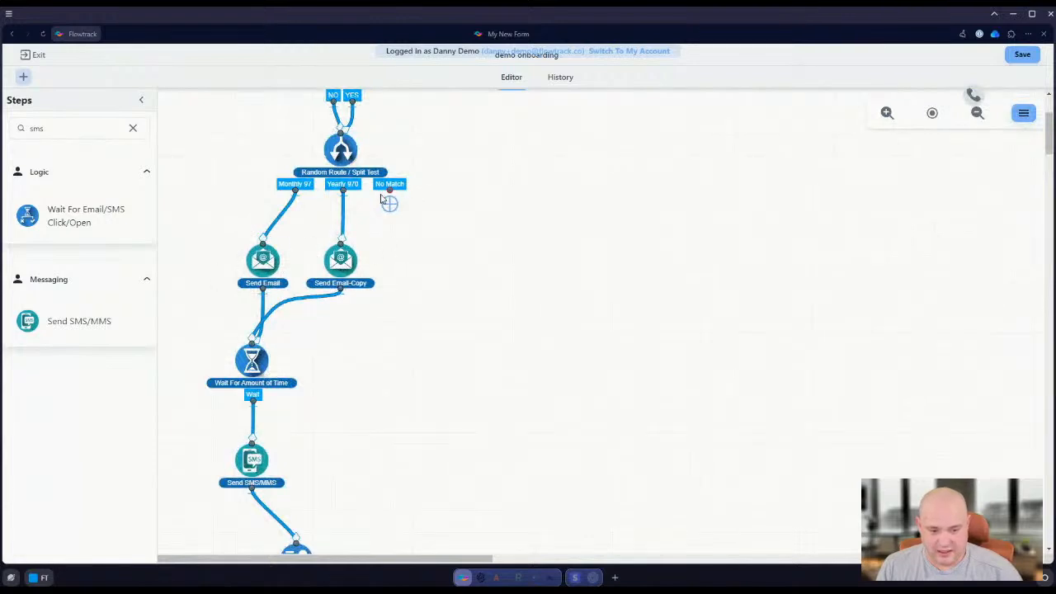
left_click_drag(390, 190, 293, 540)
scroll(340, 520, "up", 4)
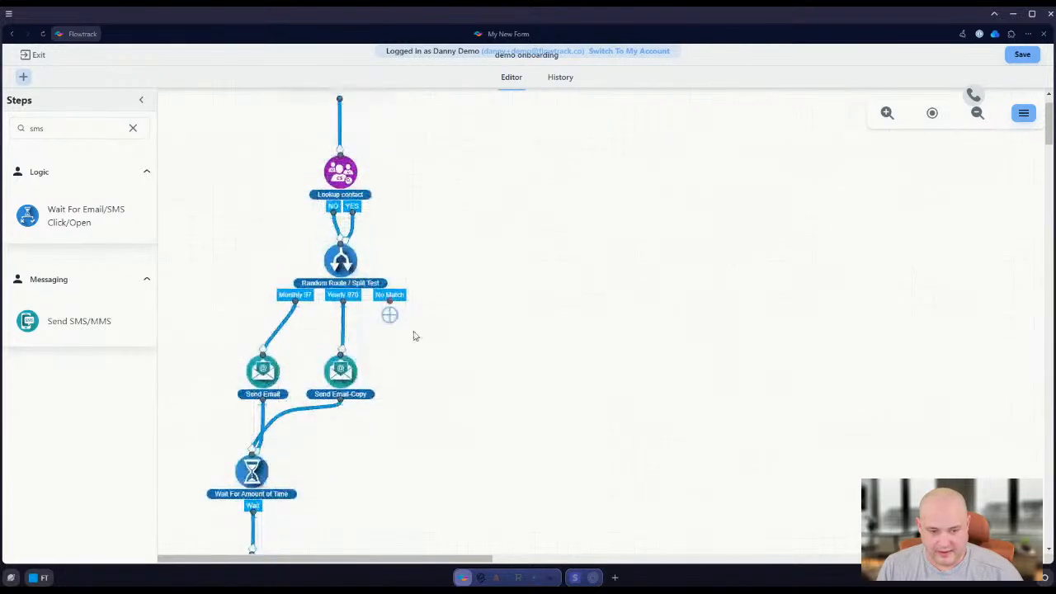
scroll(392, 312, "down", 5)
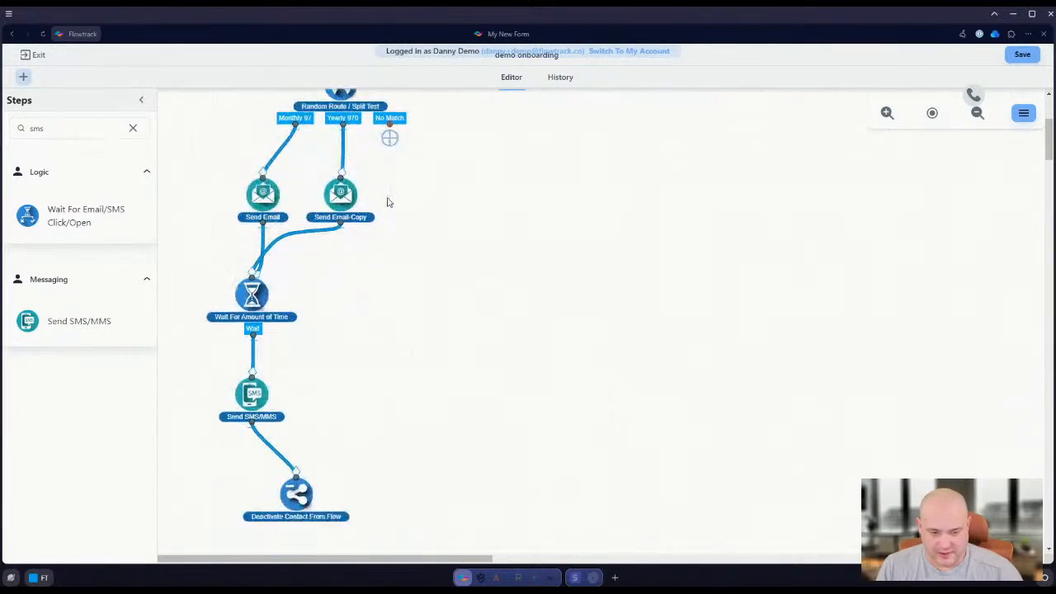
scroll(392, 124, "up", 1)
left_click_drag(390, 140, 296, 493)
Look over the connected demo onboarding flow, then save and publish it
scroll(380, 294, "up", 5)
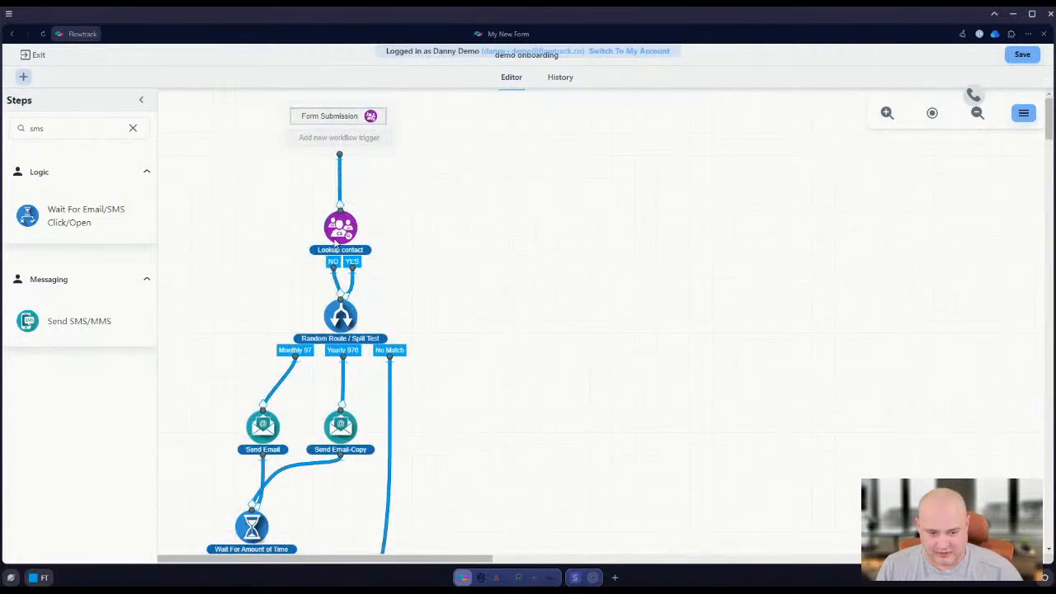
scroll(287, 368, "down", 2)
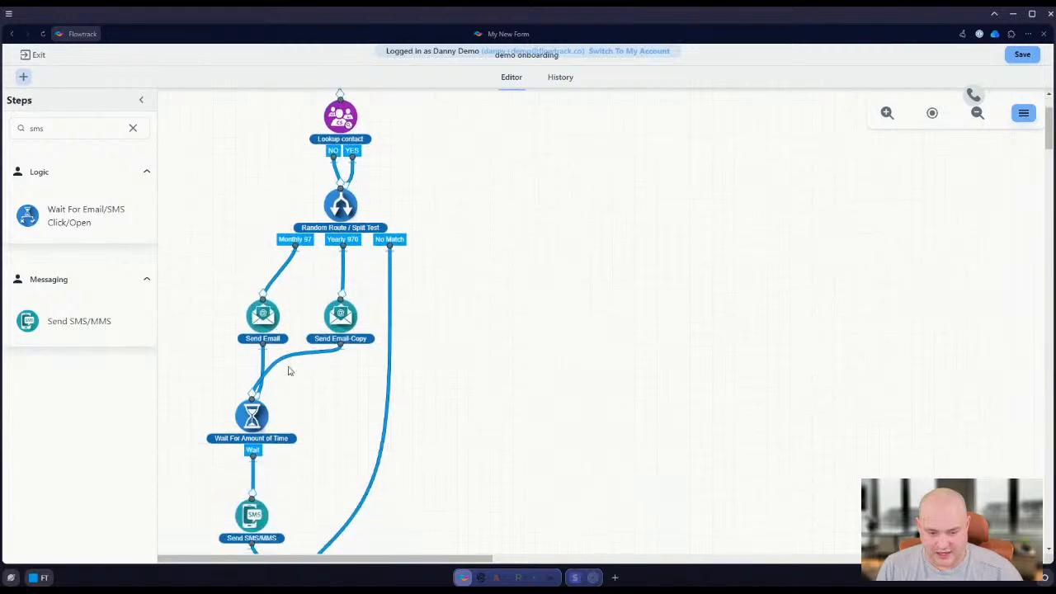
scroll(306, 312, "down", 2)
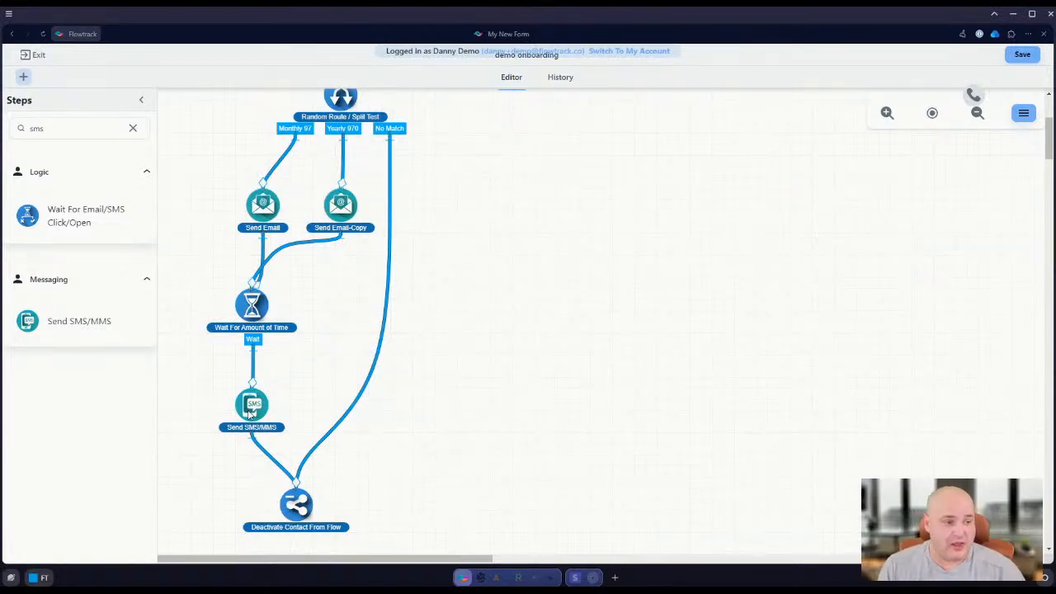
left_click(1022, 54)
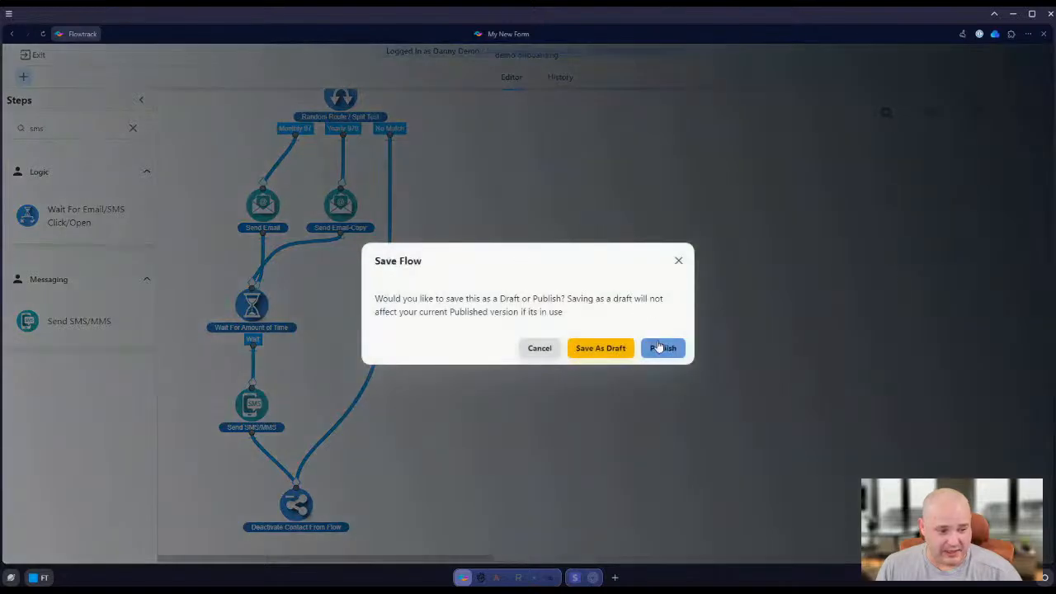
left_click(660, 347)
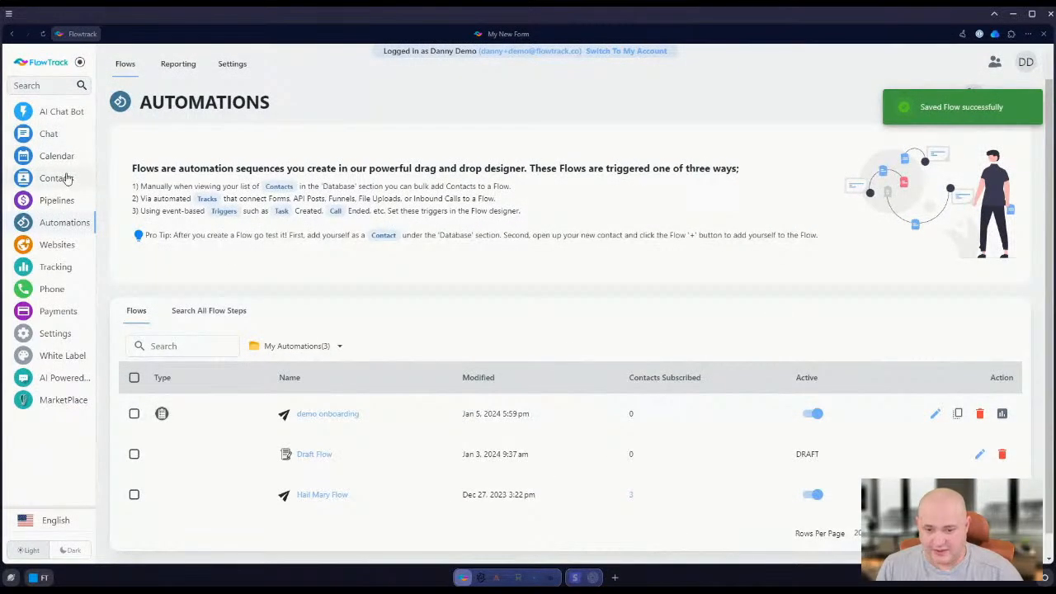
Open the Package Sign Up Demo form from the custom forms in Contacts and go to its Page 2
left_click(68, 178)
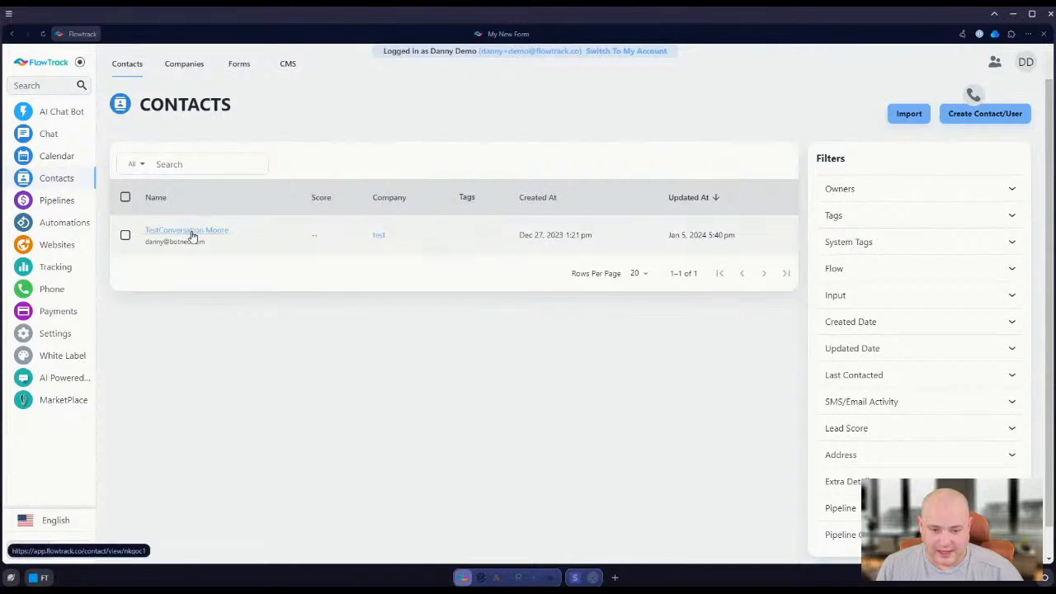
left_click(238, 64)
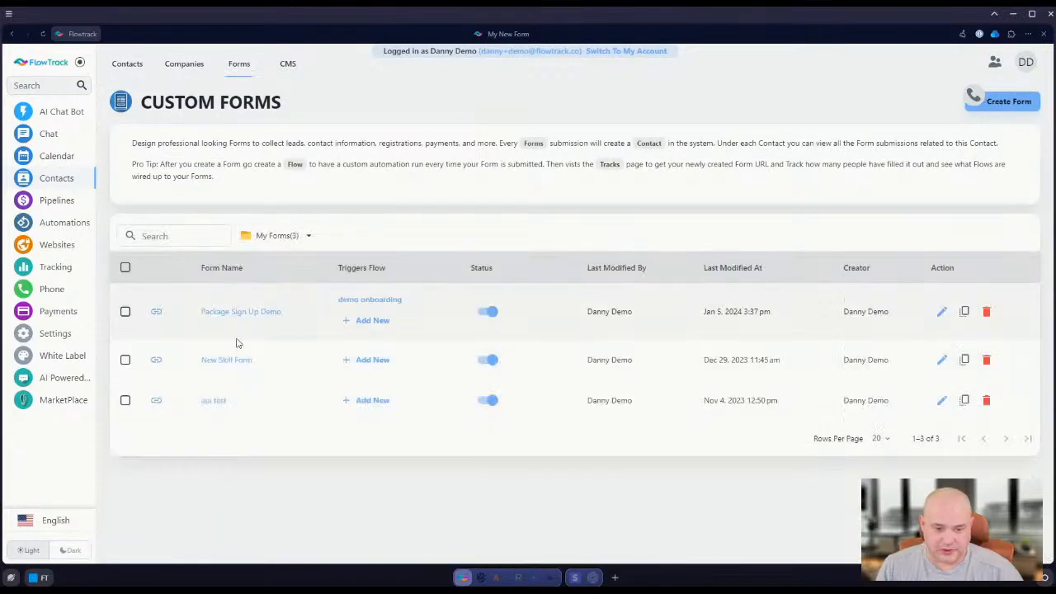
left_click(240, 312)
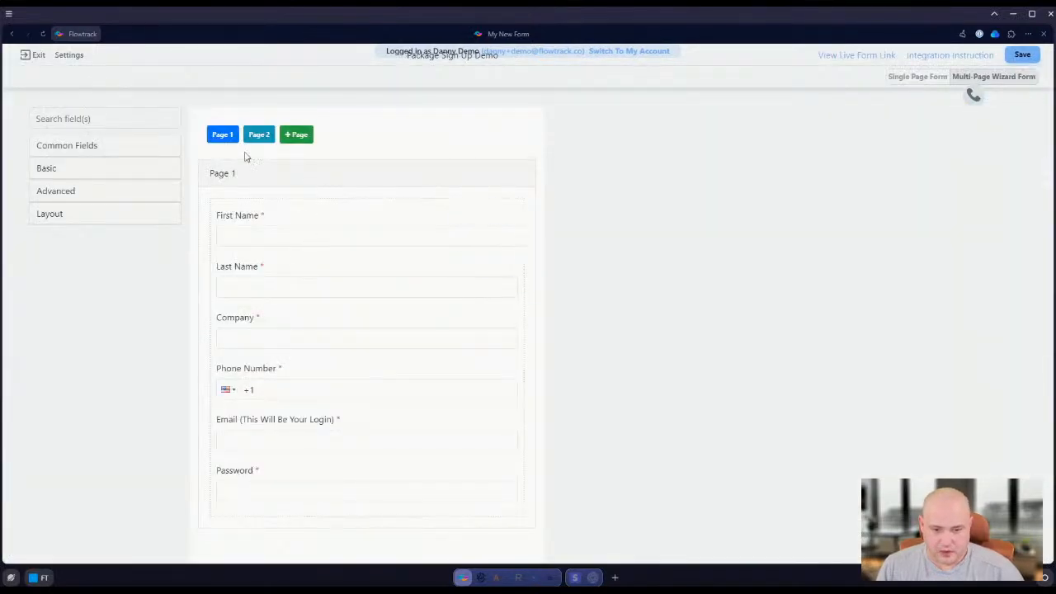
left_click(268, 135)
Open the form settings and compare the Redirect to another URL and Show a Message options for what happens after submission
left_click(69, 55)
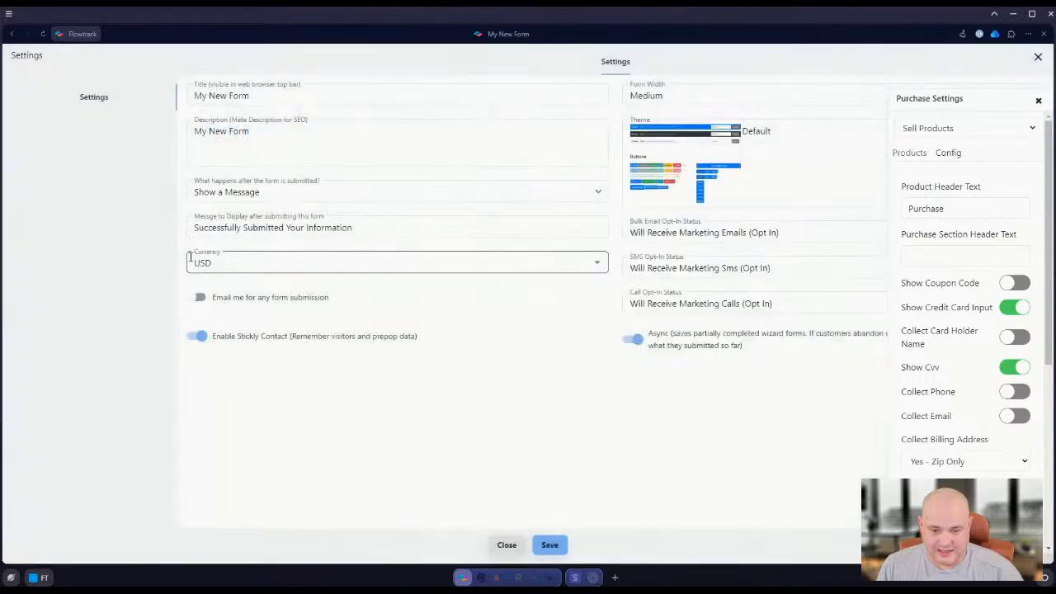
left_click(269, 192)
left_click(248, 237)
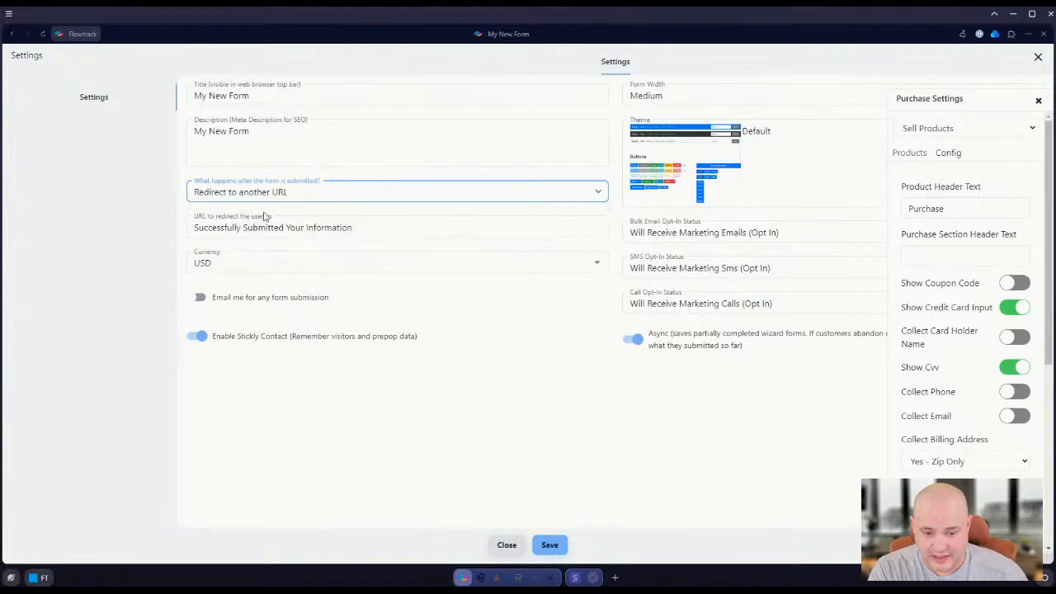
left_click(313, 192)
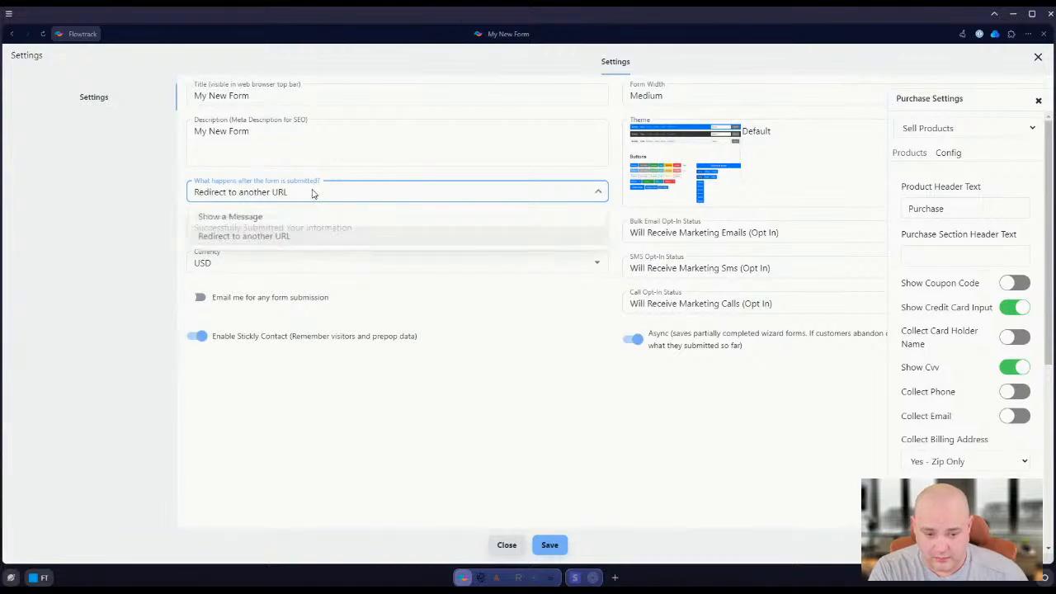
left_click(314, 191)
left_click(313, 193)
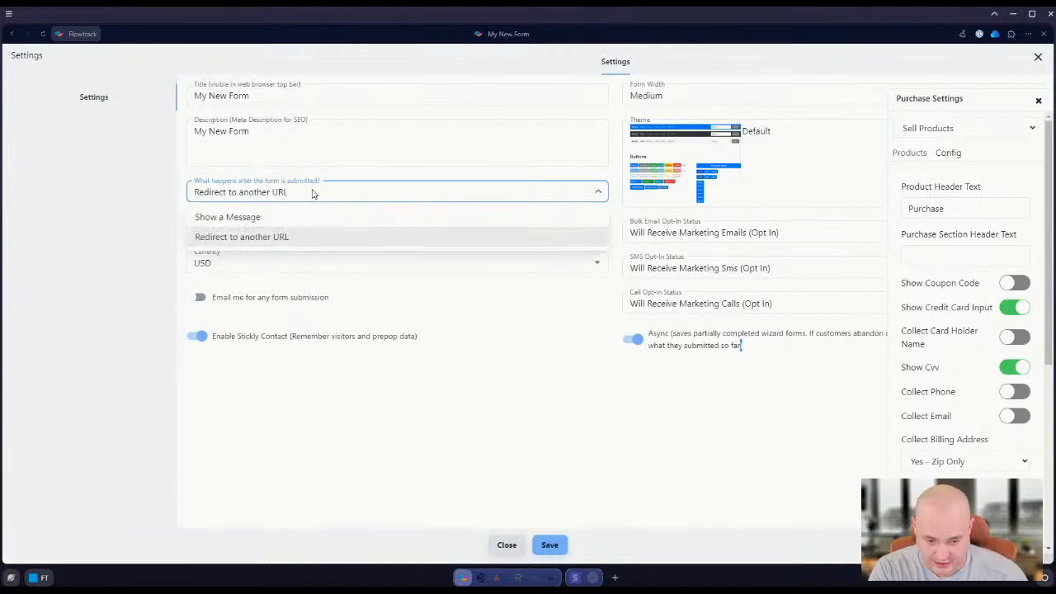
left_click(314, 192)
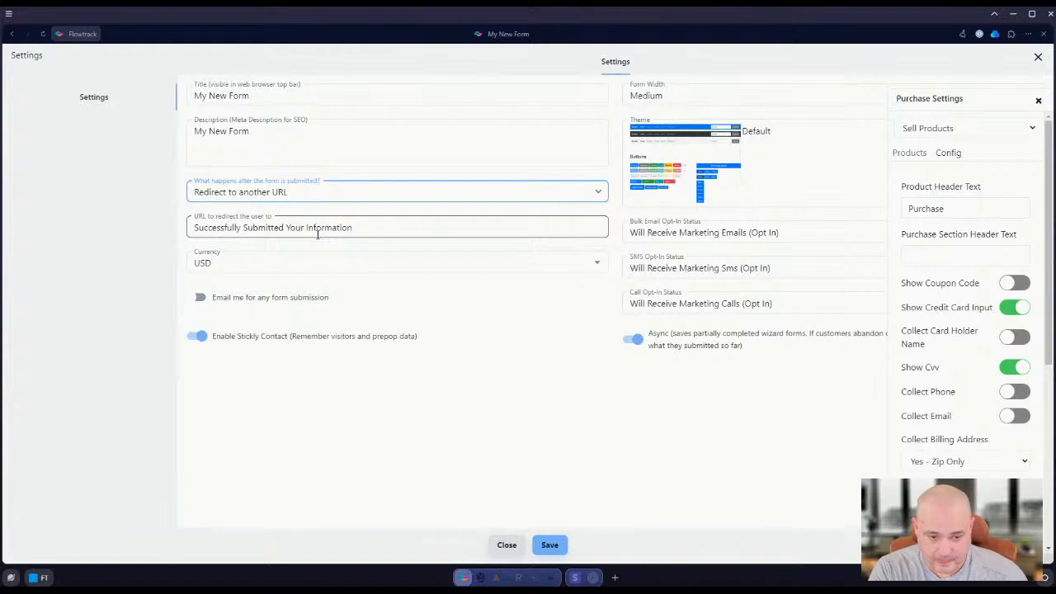
left_click(319, 193)
left_click(266, 219)
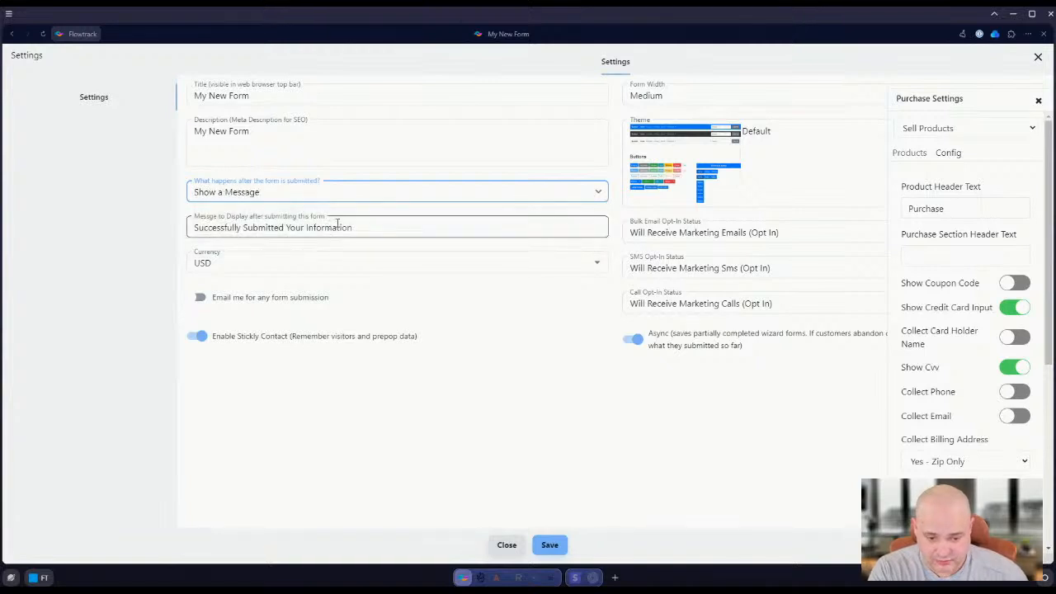
Enable email notification for any form submission in the form settings, and save the form as new version 1.4
left_click(199, 297)
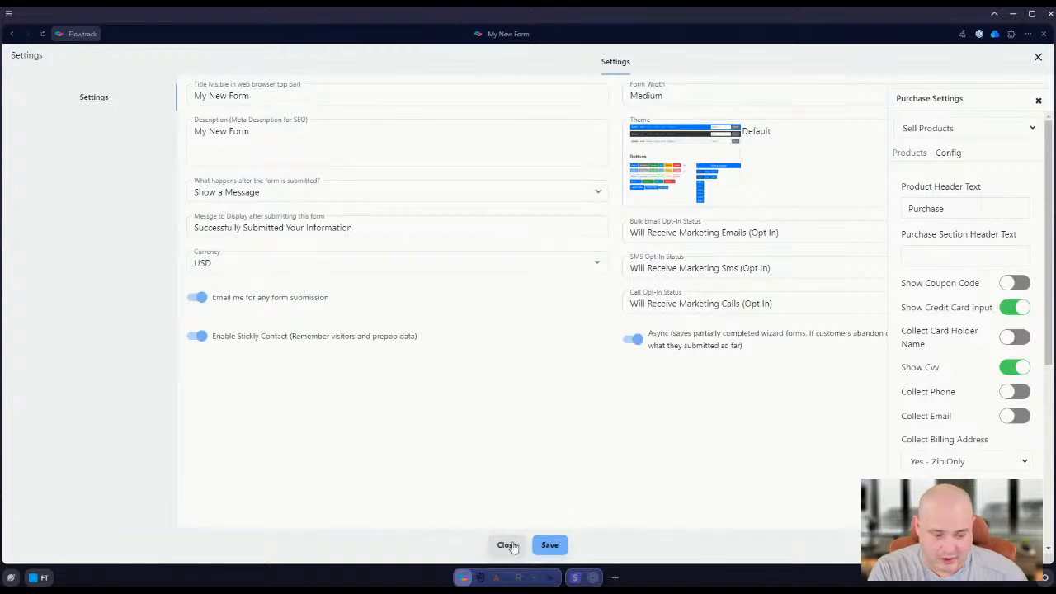
left_click(549, 545)
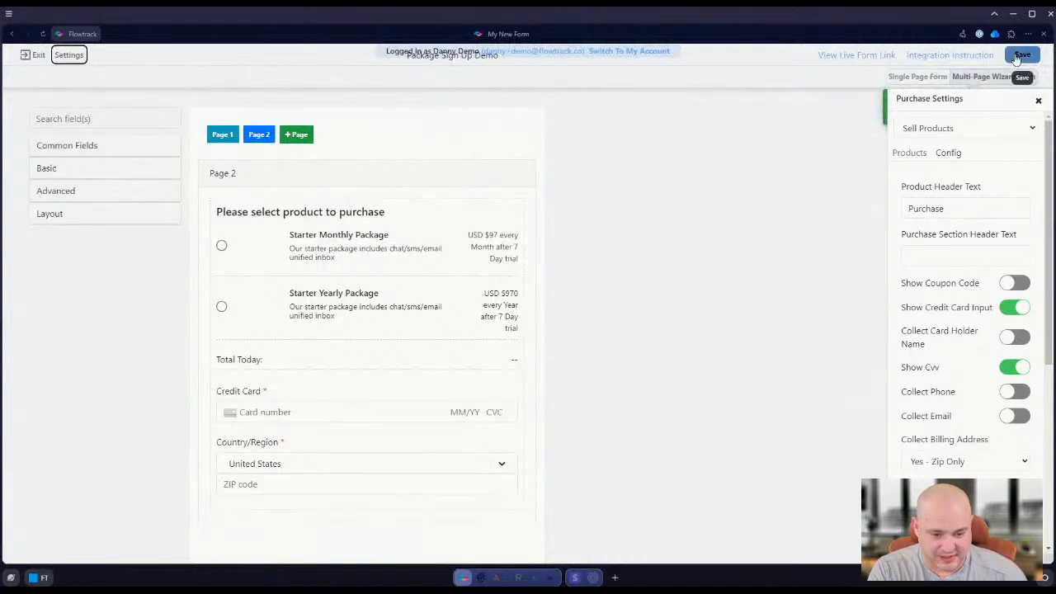
left_click(1022, 55)
left_click(670, 406)
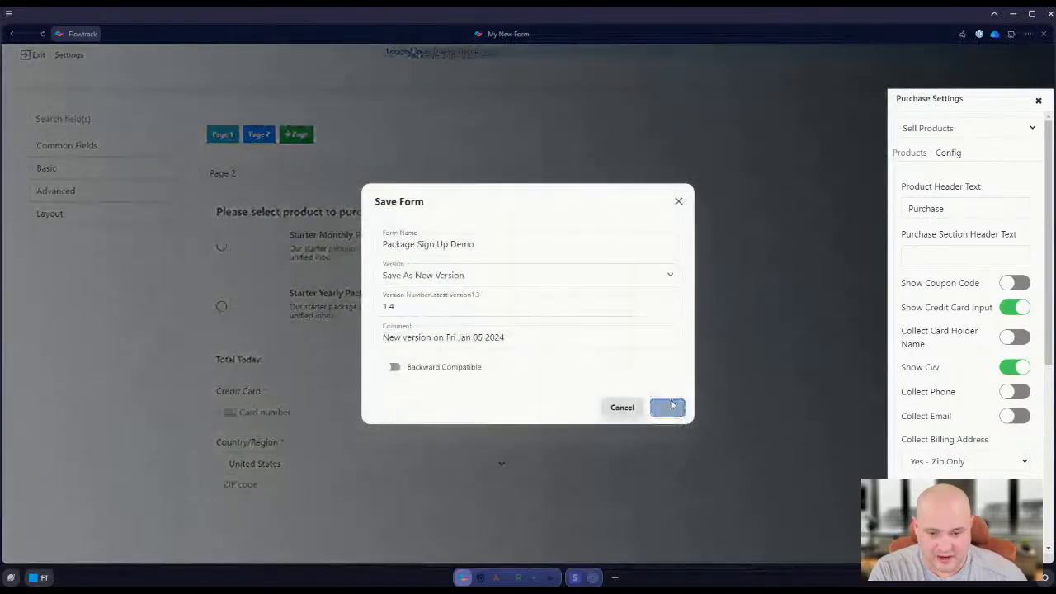
Exit the form editor and open the demo onboarding flow triggered by the Package Sign Up Demo form
left_click(34, 55)
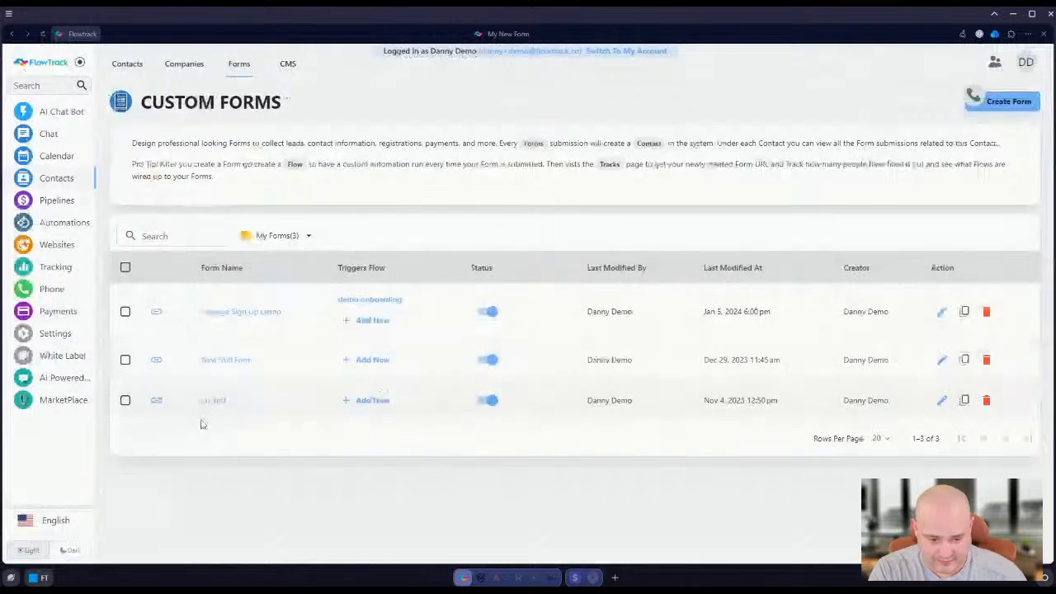
left_click(240, 311)
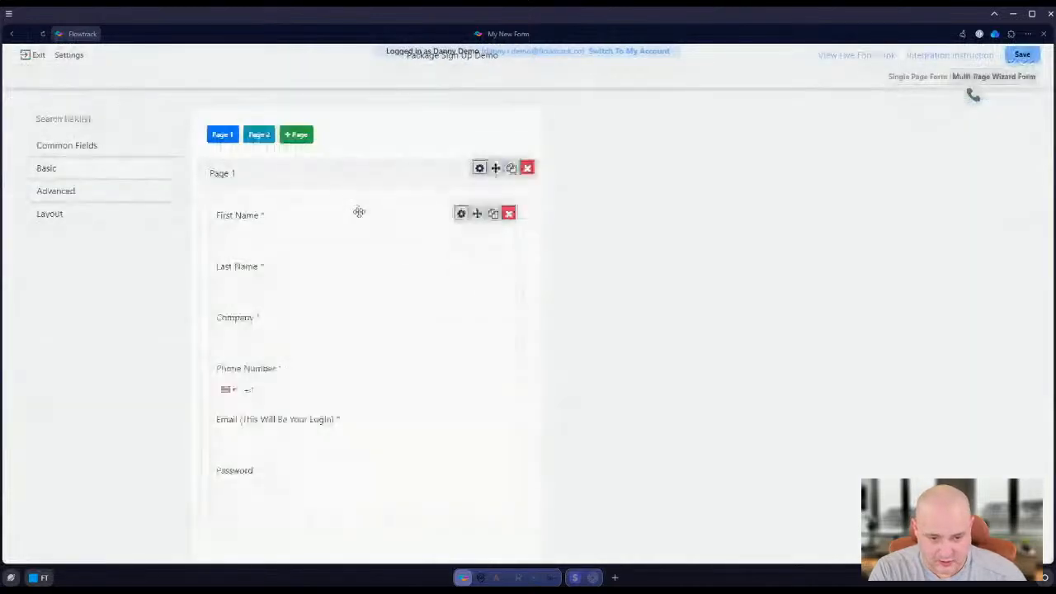
left_click(34, 54)
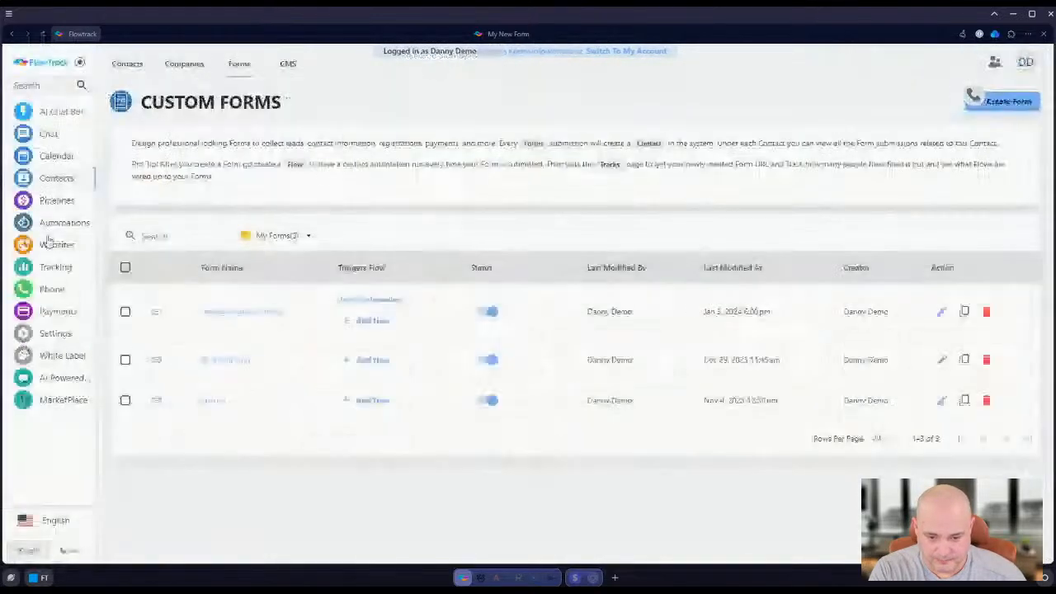
left_click(376, 321)
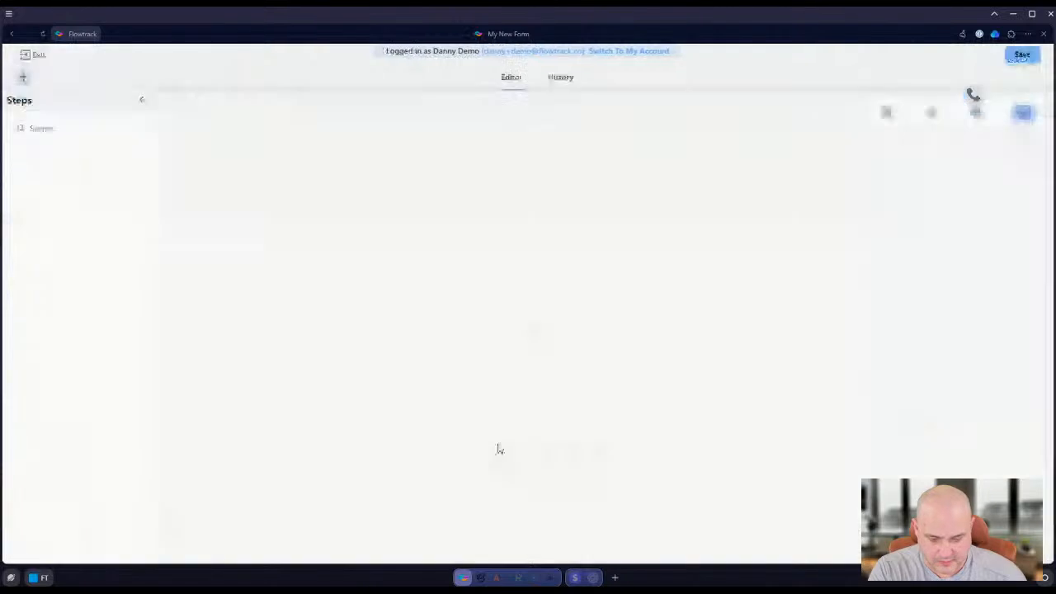
left_click(71, 131)
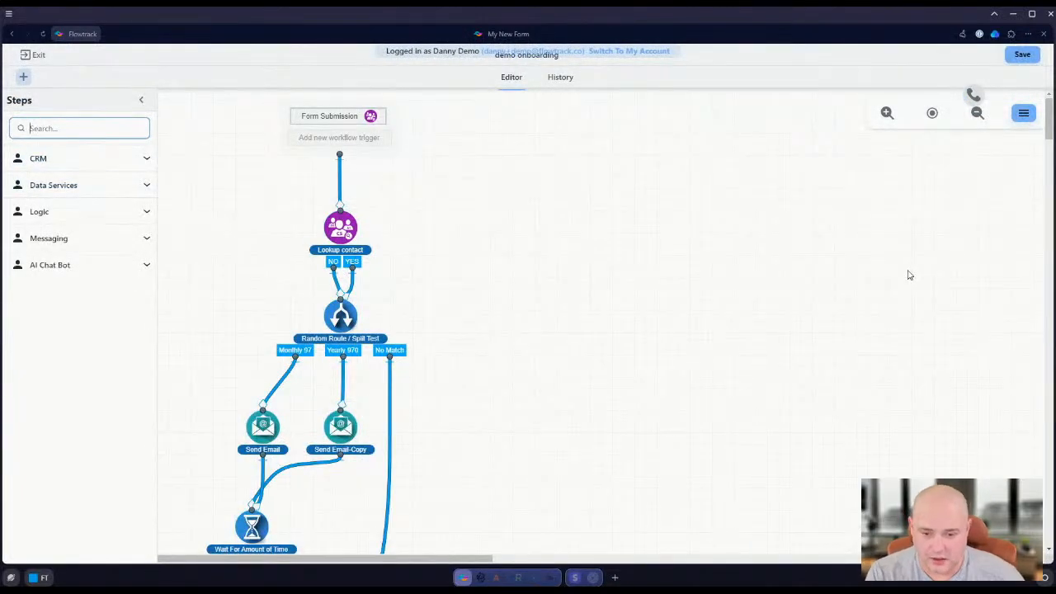
left_click(69, 213)
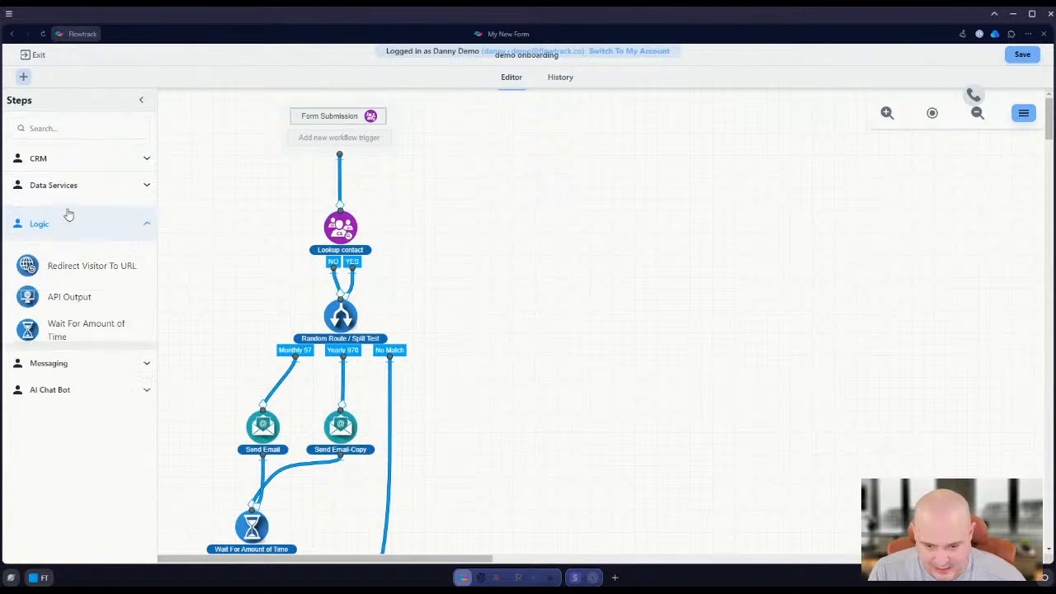
left_click_drag(64, 264, 483, 247)
left_click(902, 182)
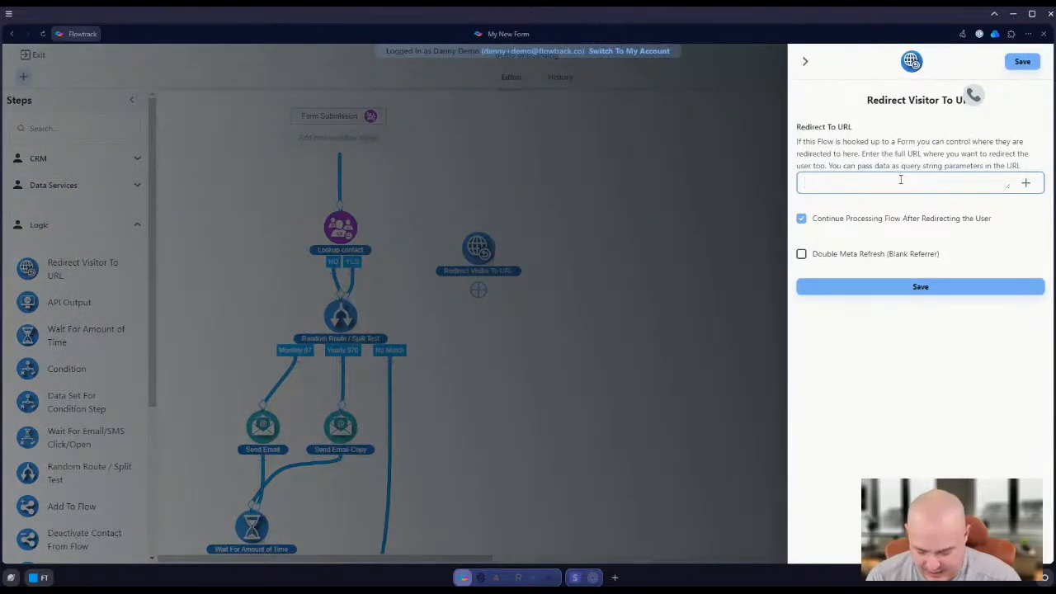
type("https://")
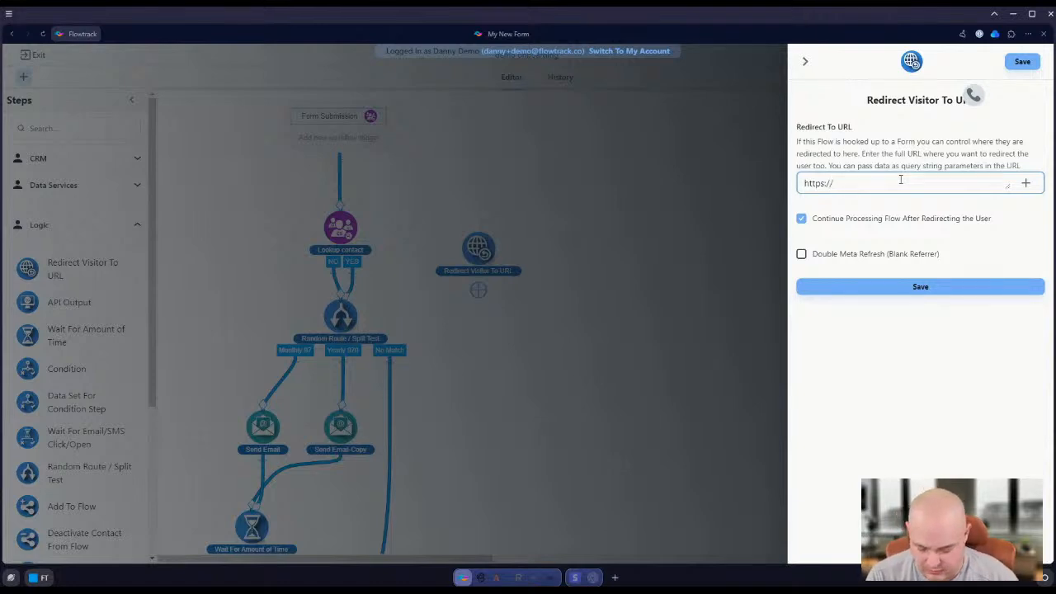
type("app.my")
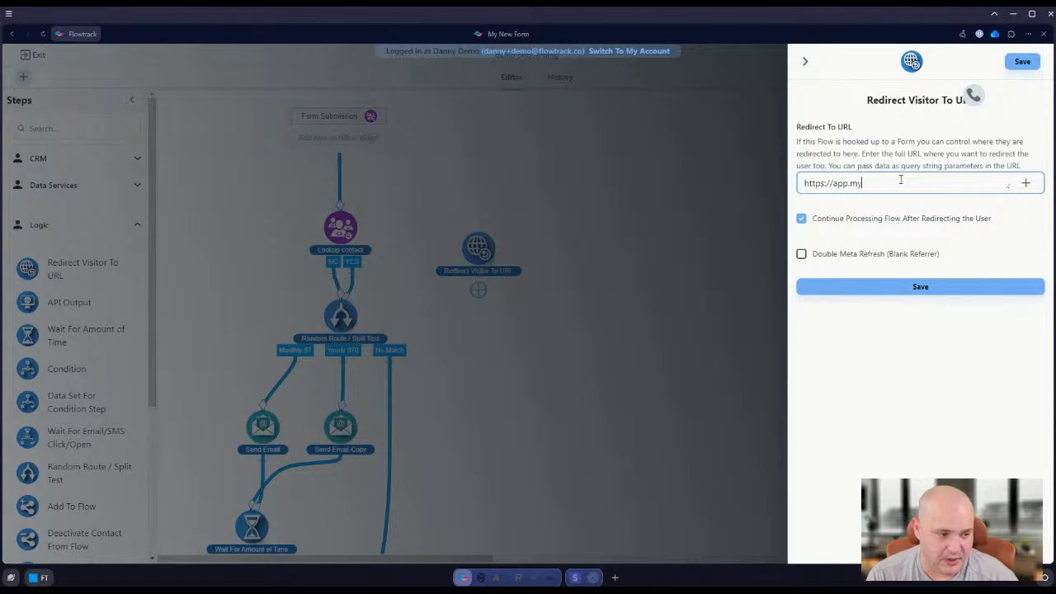
type("url.com")
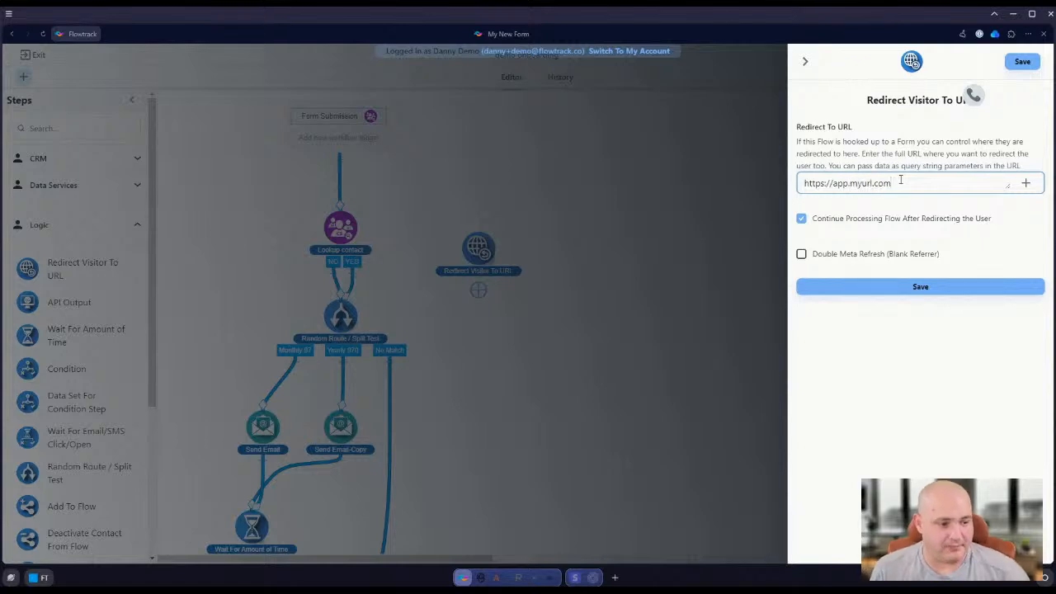
left_click(950, 288)
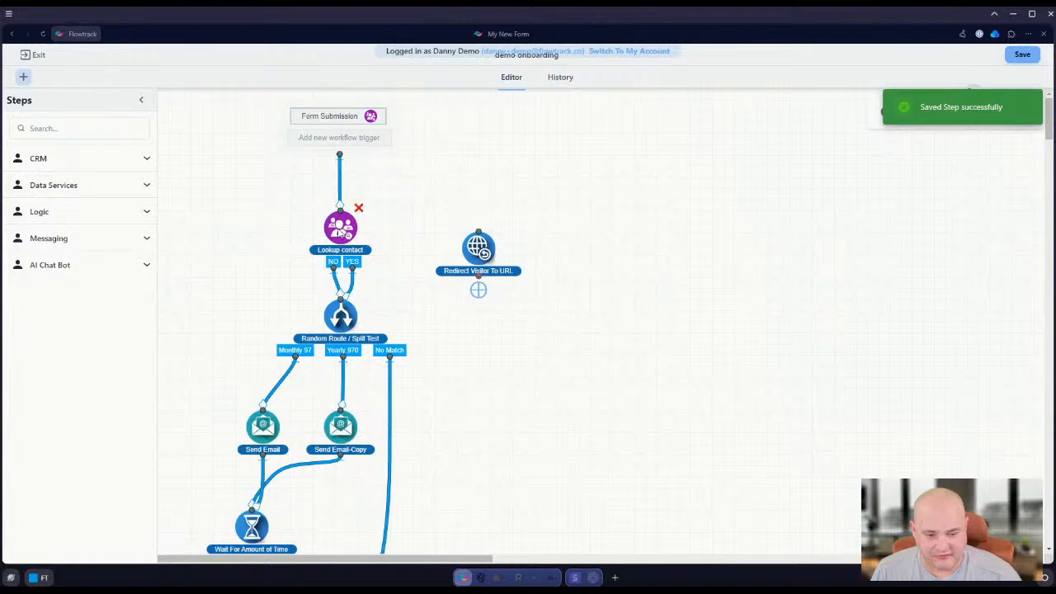
Insert the Redirect Visitor To URL step between the Form Submission trigger and Lookup contact, then check its settings and save the step
left_click_drag(479, 246, 347, 178)
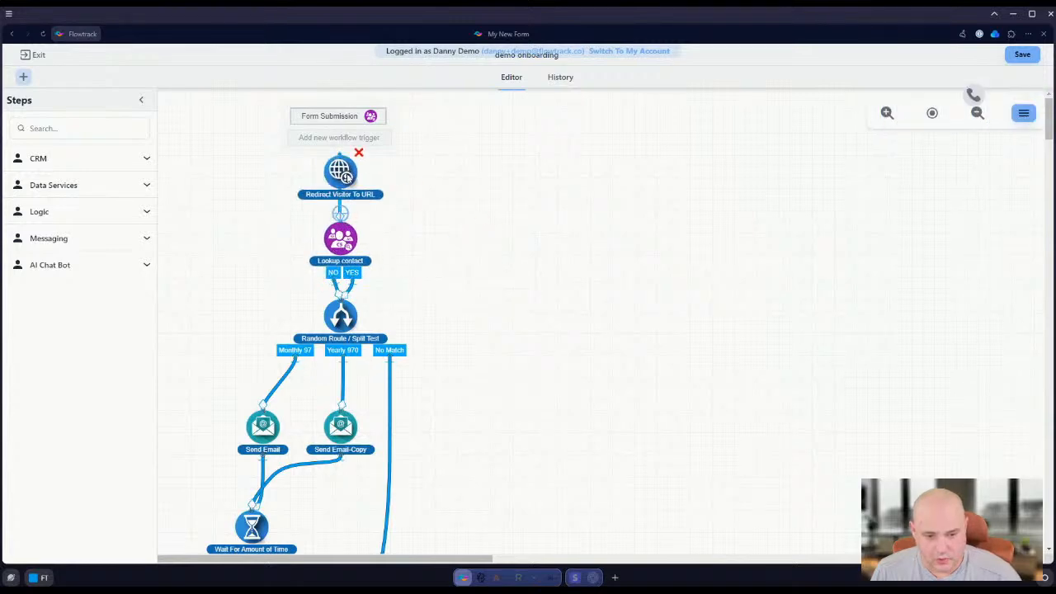
left_click(345, 175)
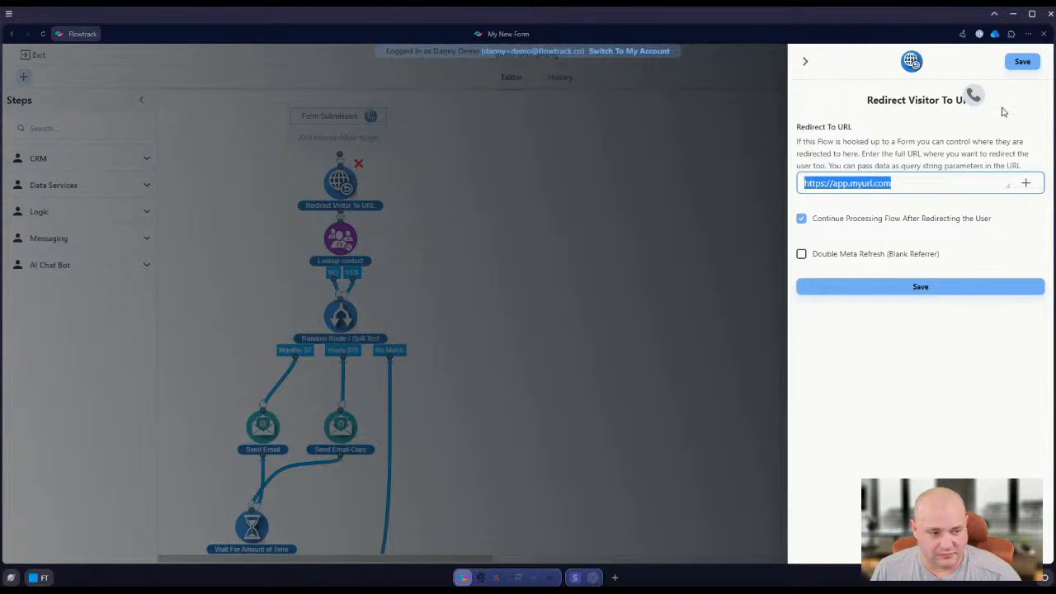
left_click(1022, 61)
scroll(350, 190, "down", 1)
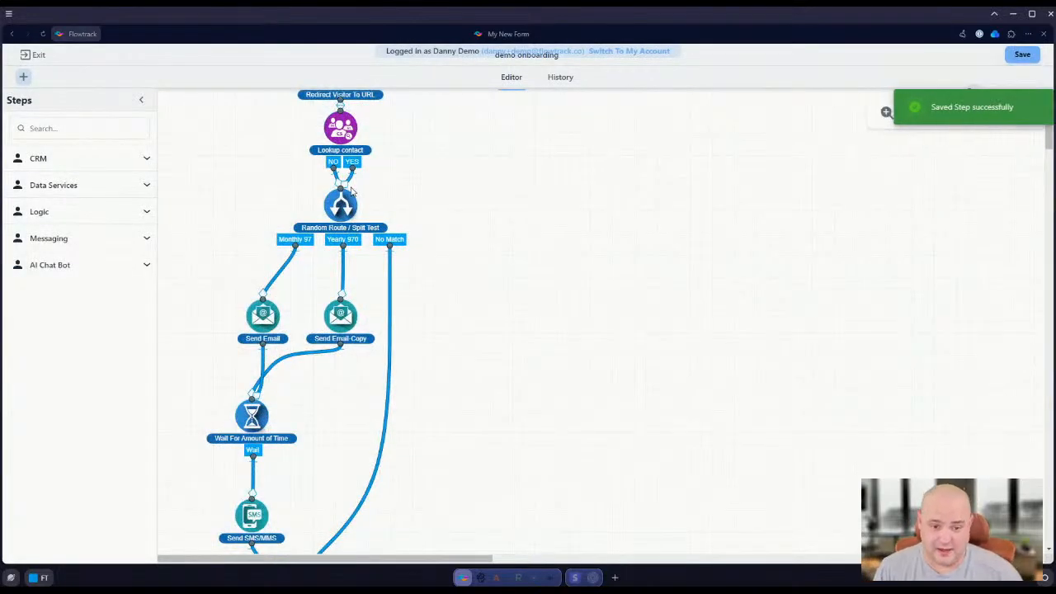
scroll(245, 214, "up", 2)
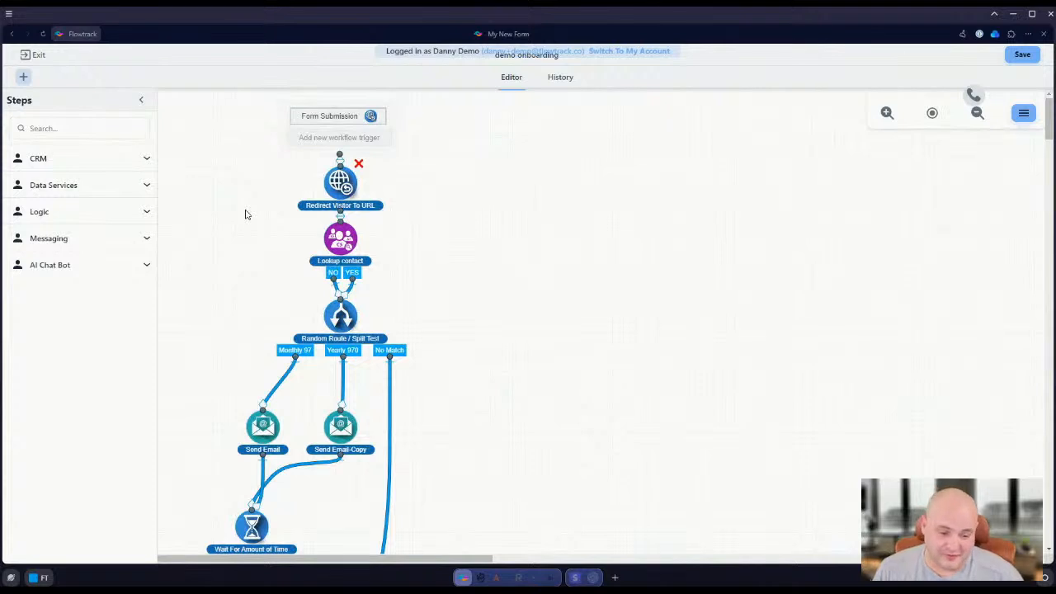